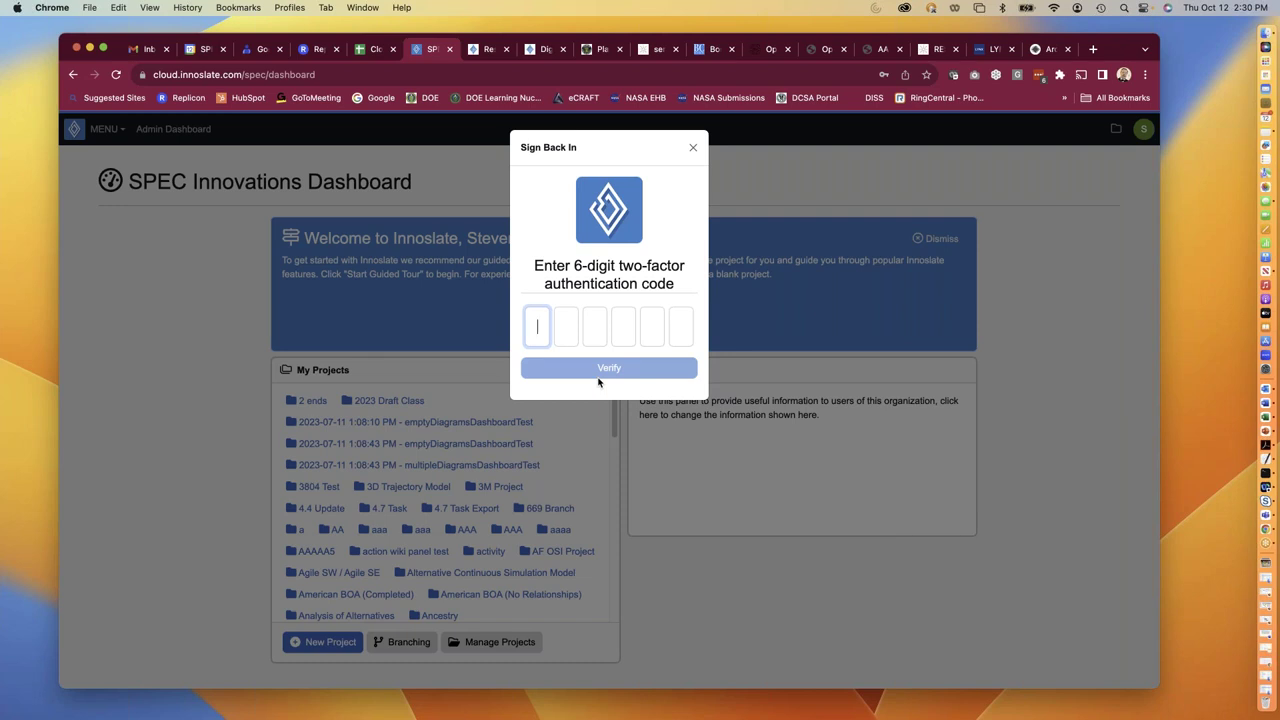
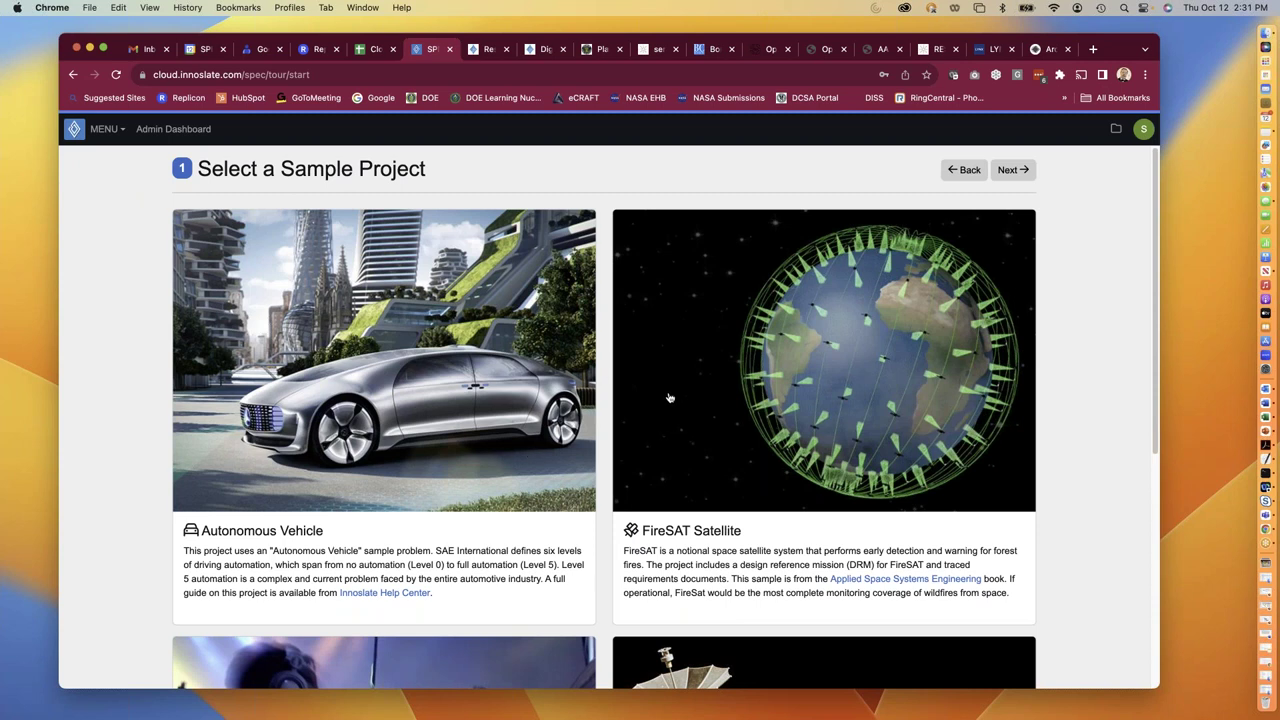
# Choose the SPECTER Lunar Rover sample project and advance to tour customization
pyautogui.scroll(-5, 670, 398)
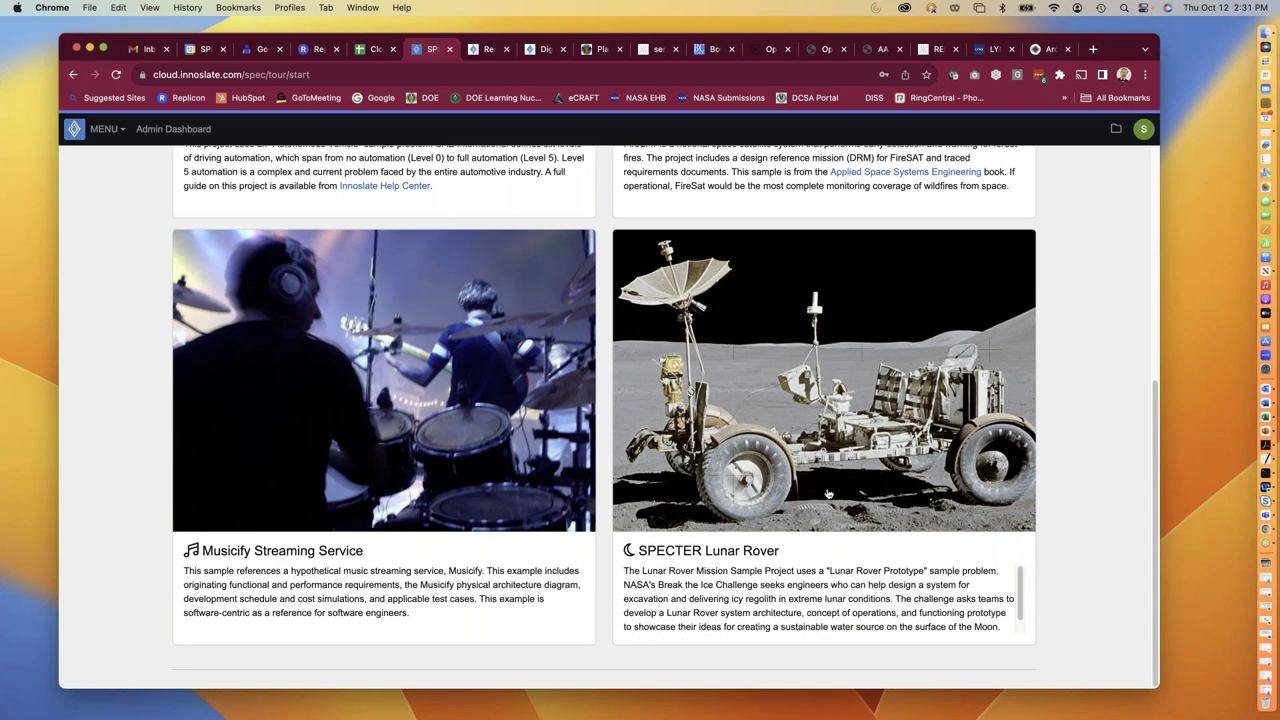
pyautogui.scroll(5, 828, 494)
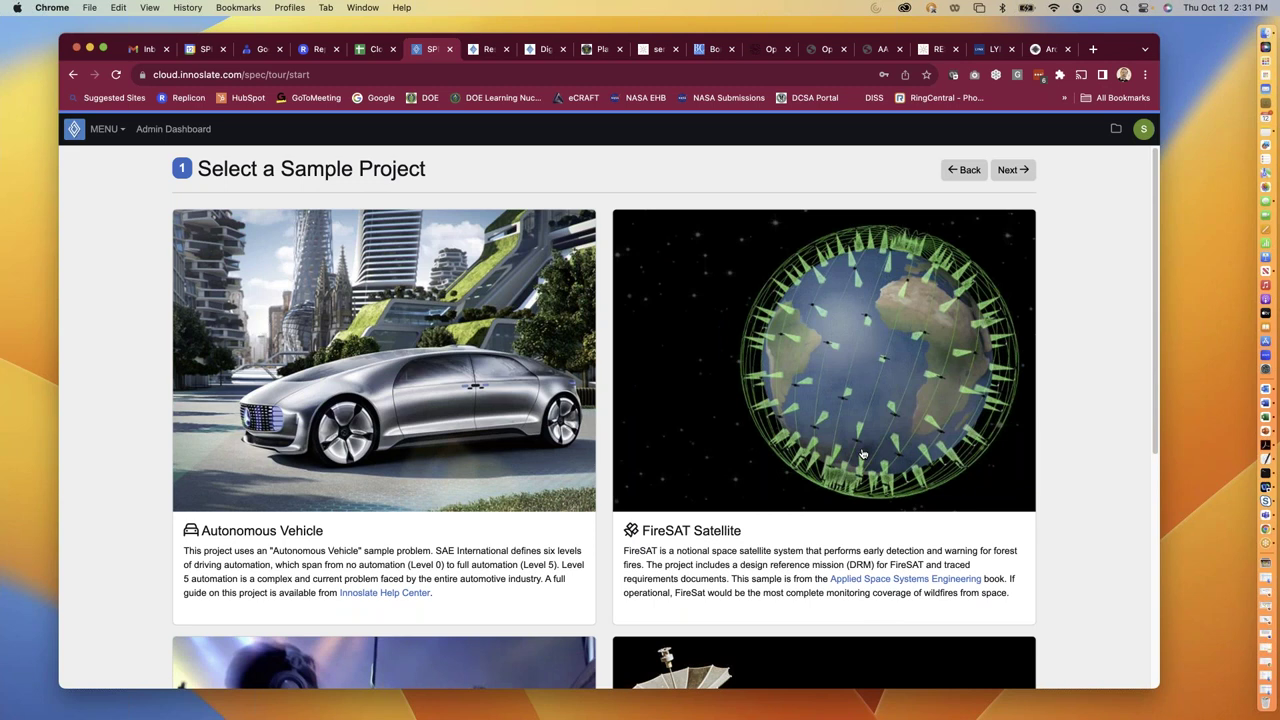
pyautogui.scroll(-5, 862, 455)
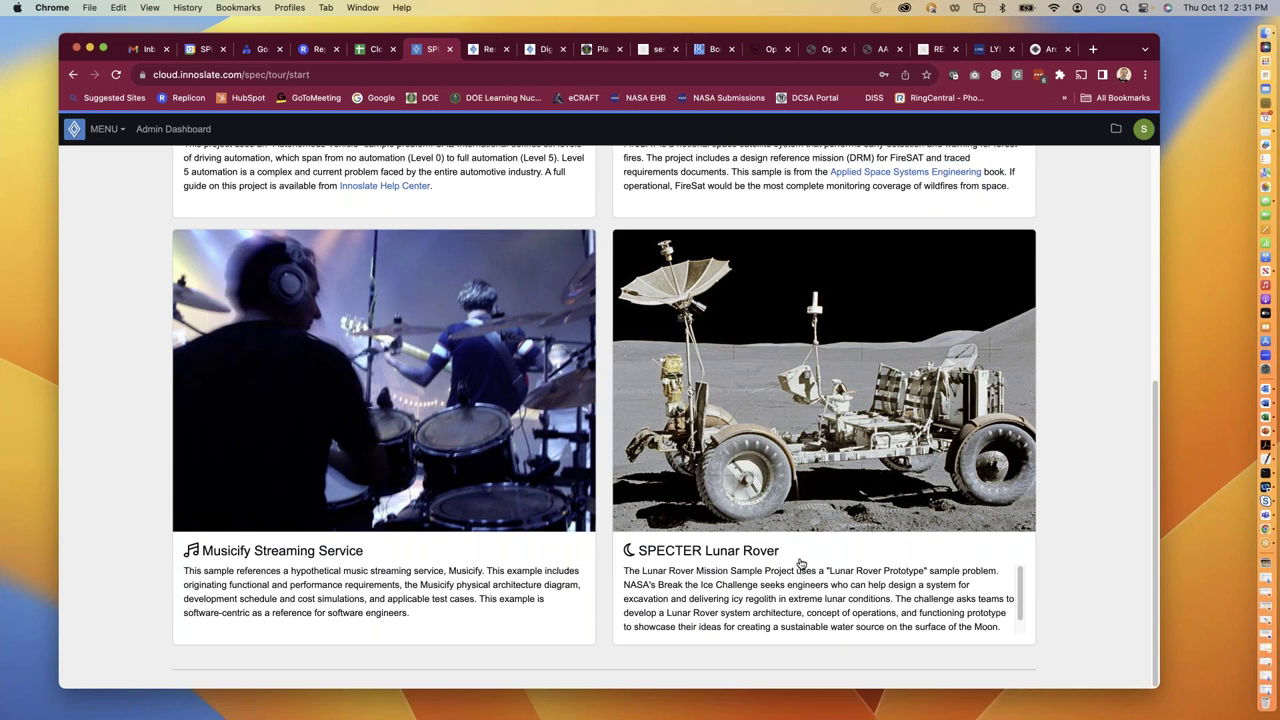
pyautogui.click(800, 563)
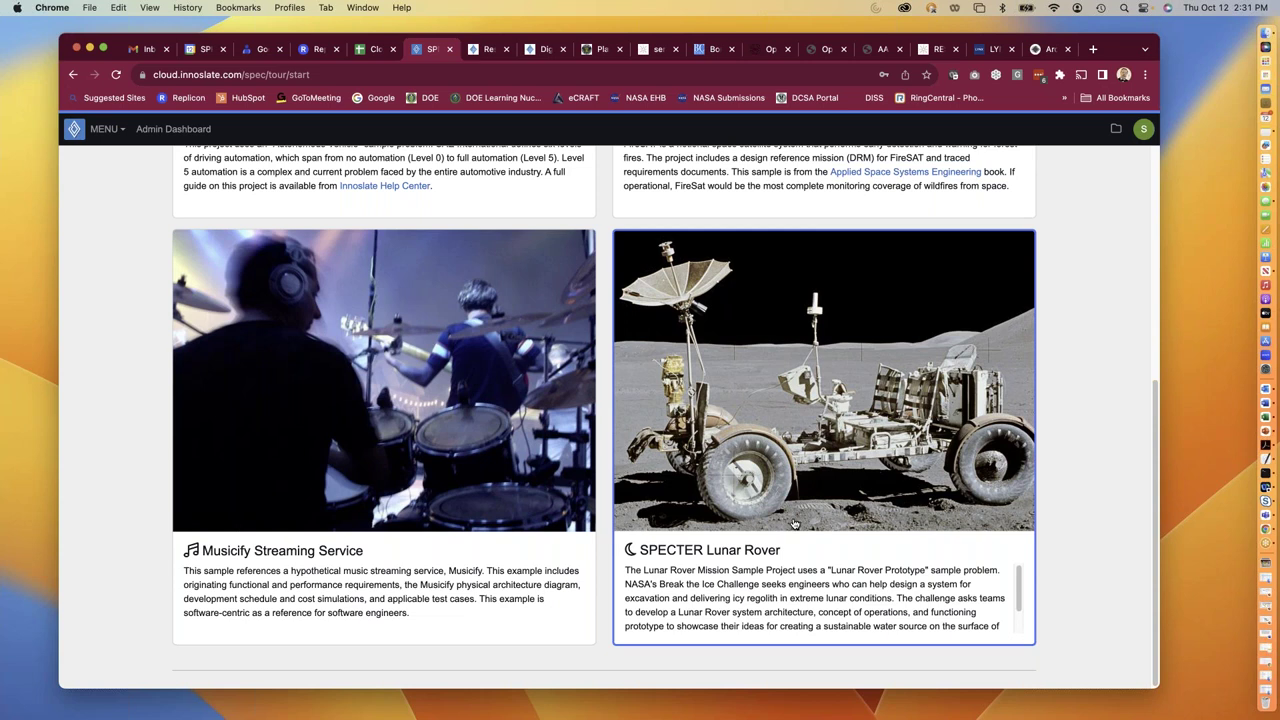
pyautogui.scroll(5, 796, 520)
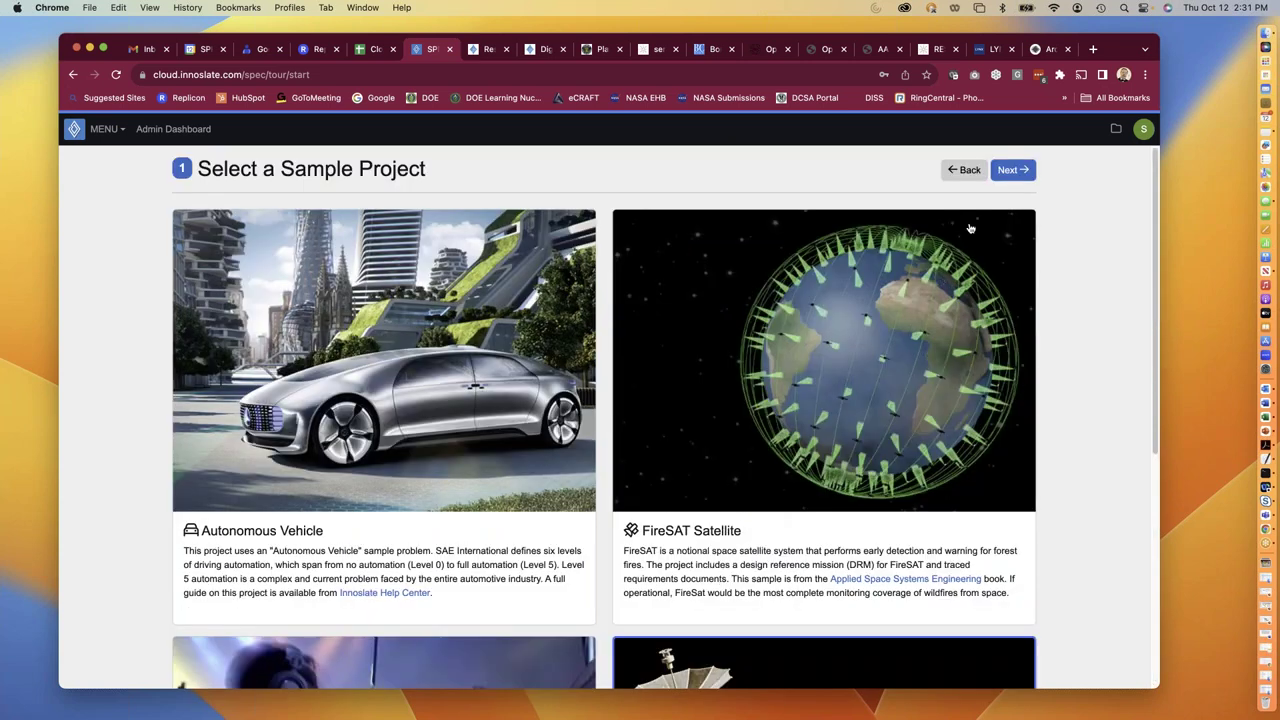
pyautogui.click(1012, 170)
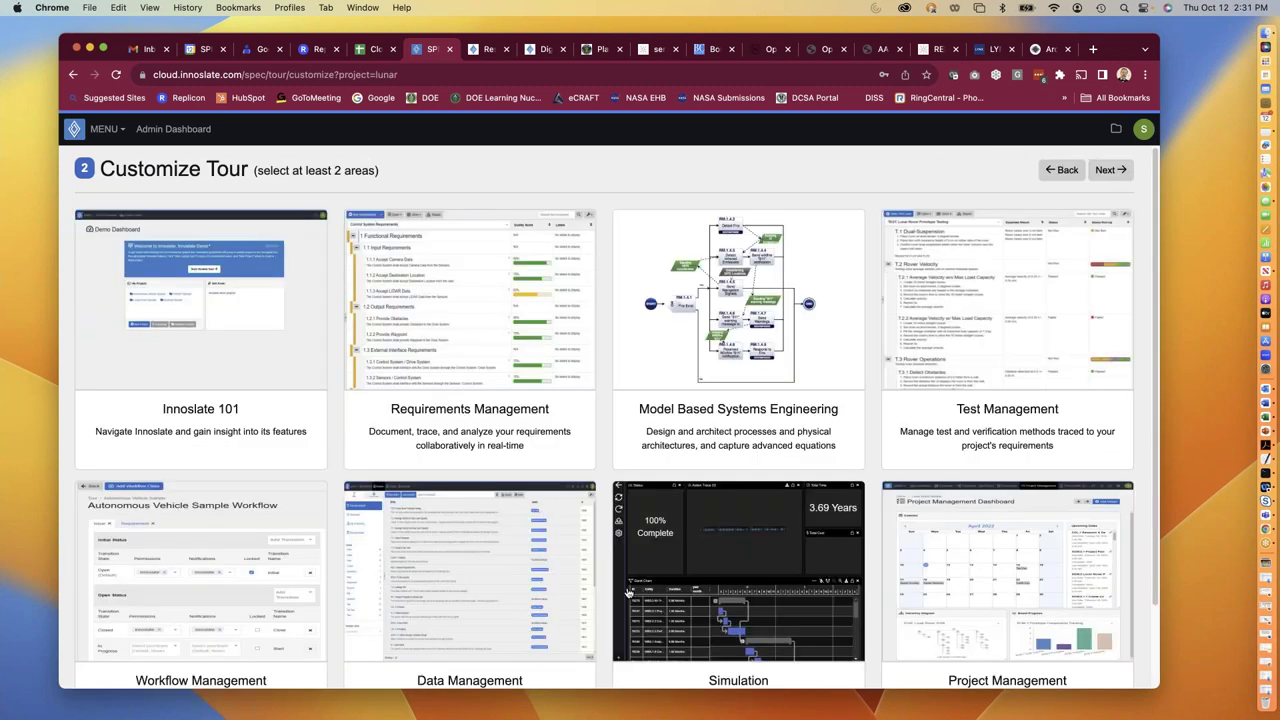
# Select the Project Management and Workflow Management tour areas and start the tour
pyautogui.scroll(-3, 628, 594)
pyautogui.scroll(-1, 628, 594)
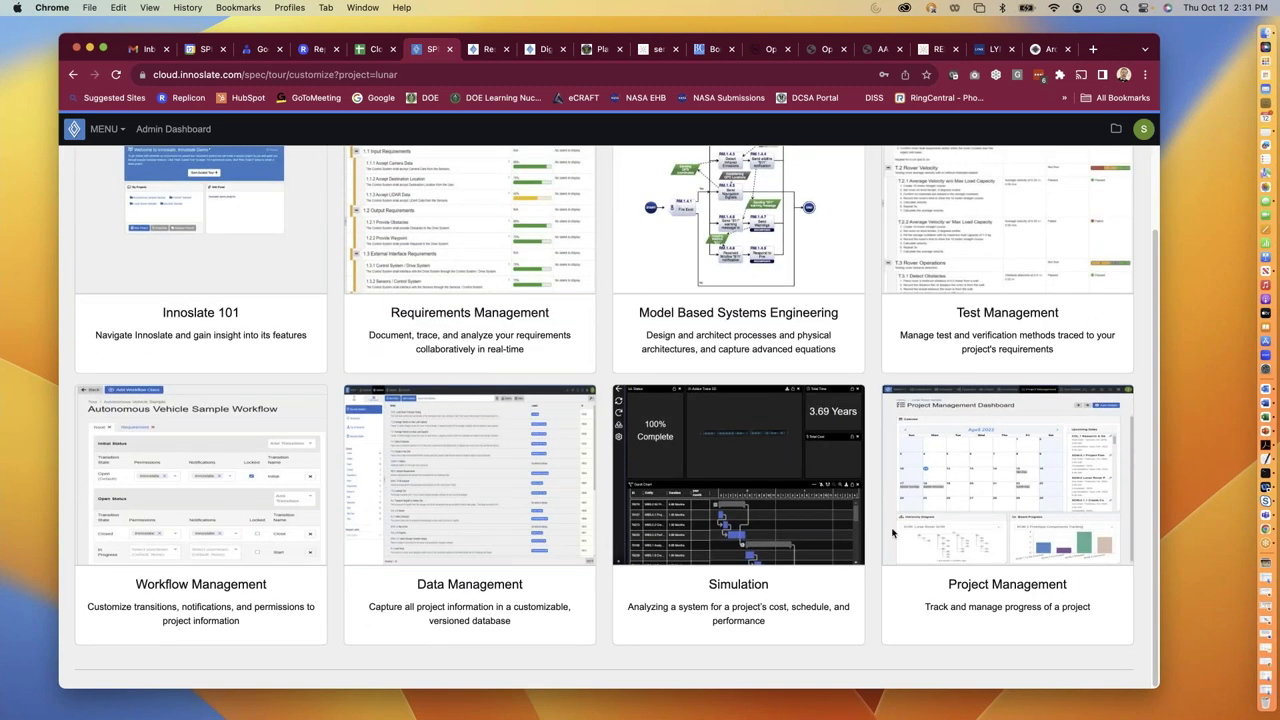
pyautogui.click(943, 532)
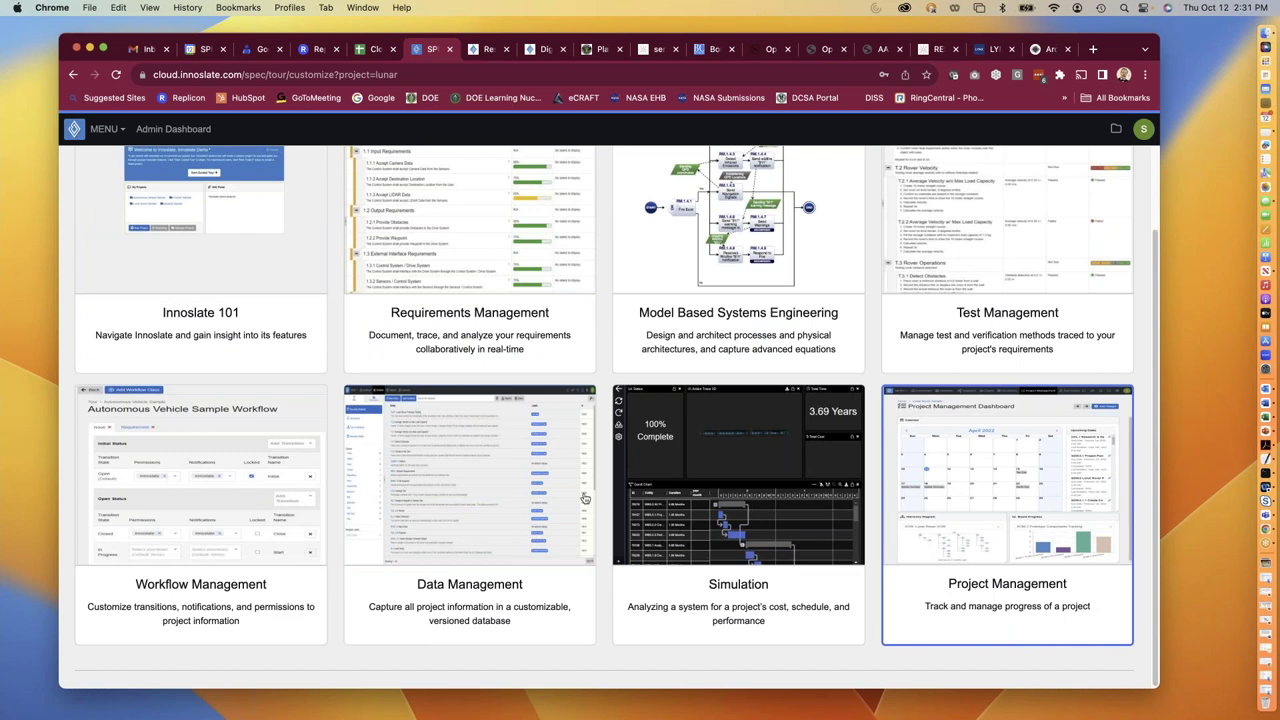
pyautogui.click(258, 494)
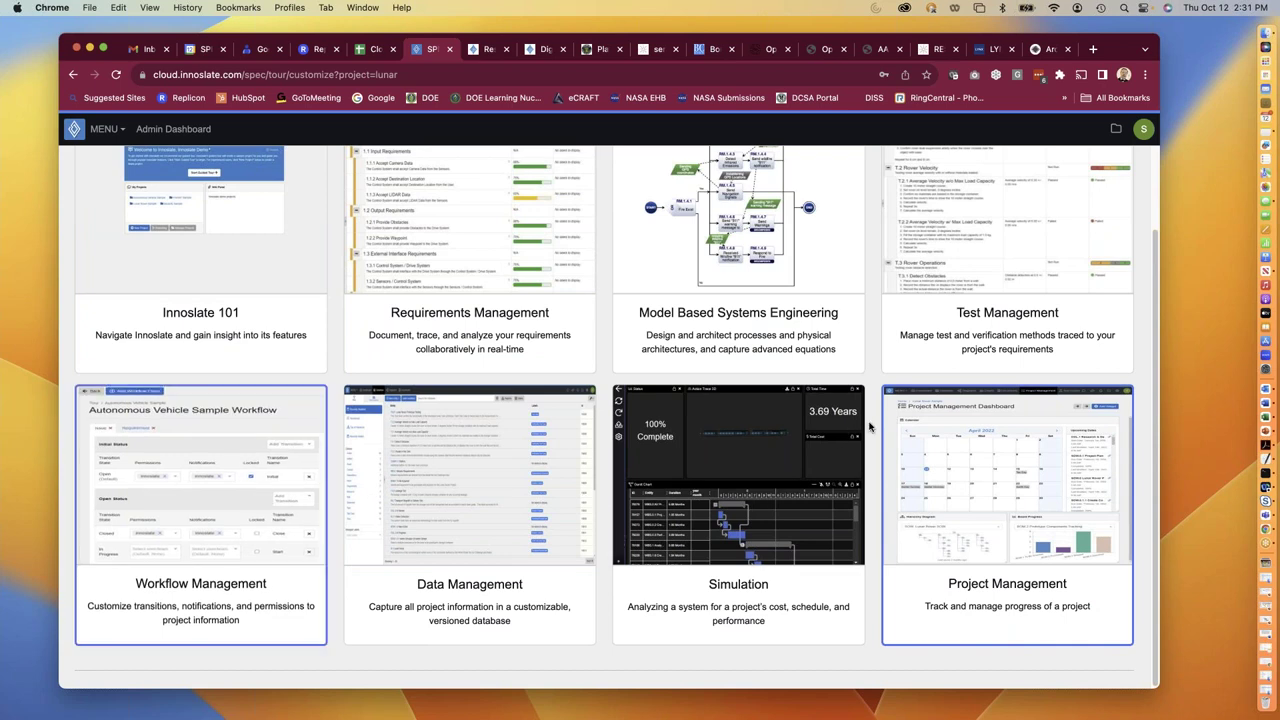
pyautogui.scroll(2, 869, 427)
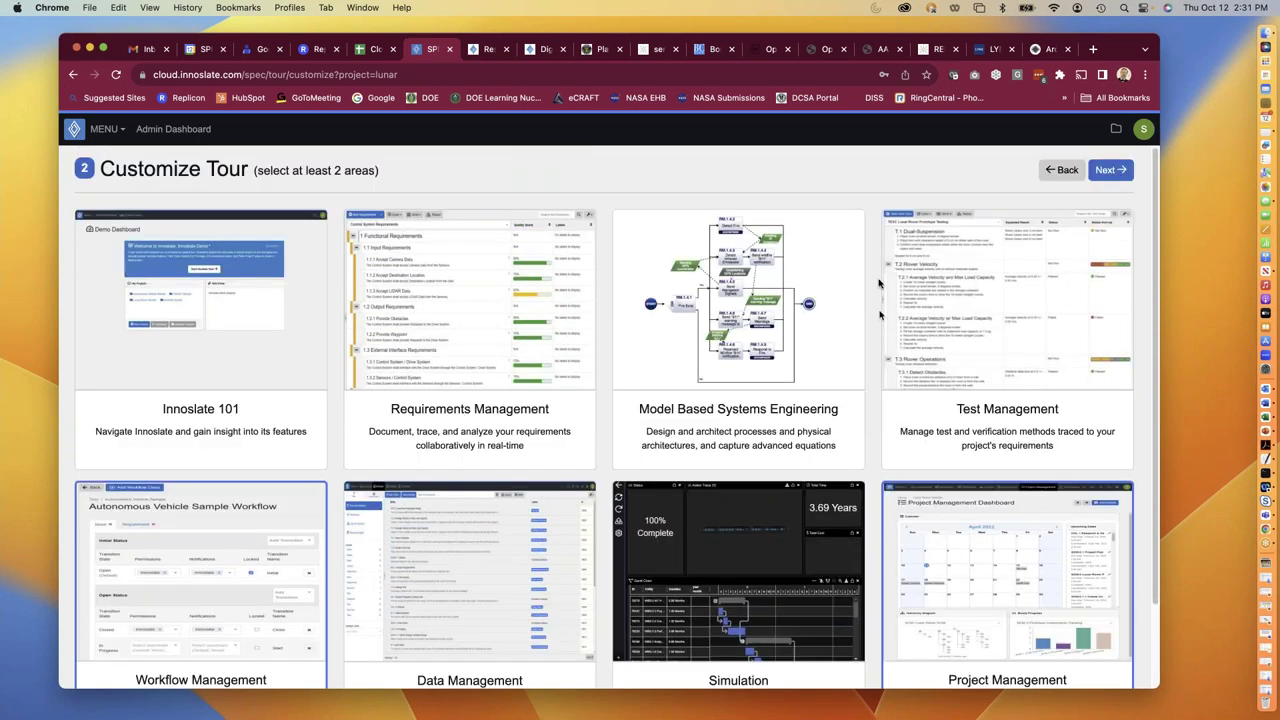
pyautogui.click(1113, 171)
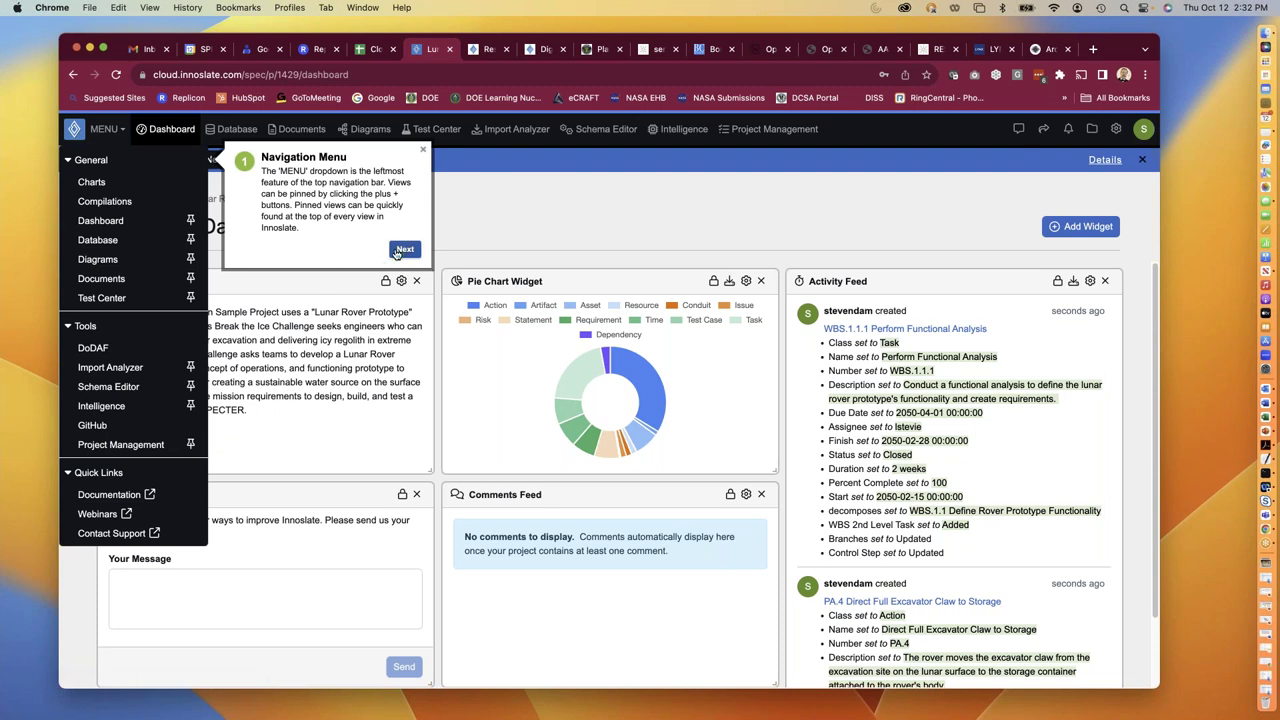
# Advance past the navigation menu, chat, project sharing and notifications tips to the Schema Editor
pyautogui.click(404, 250)
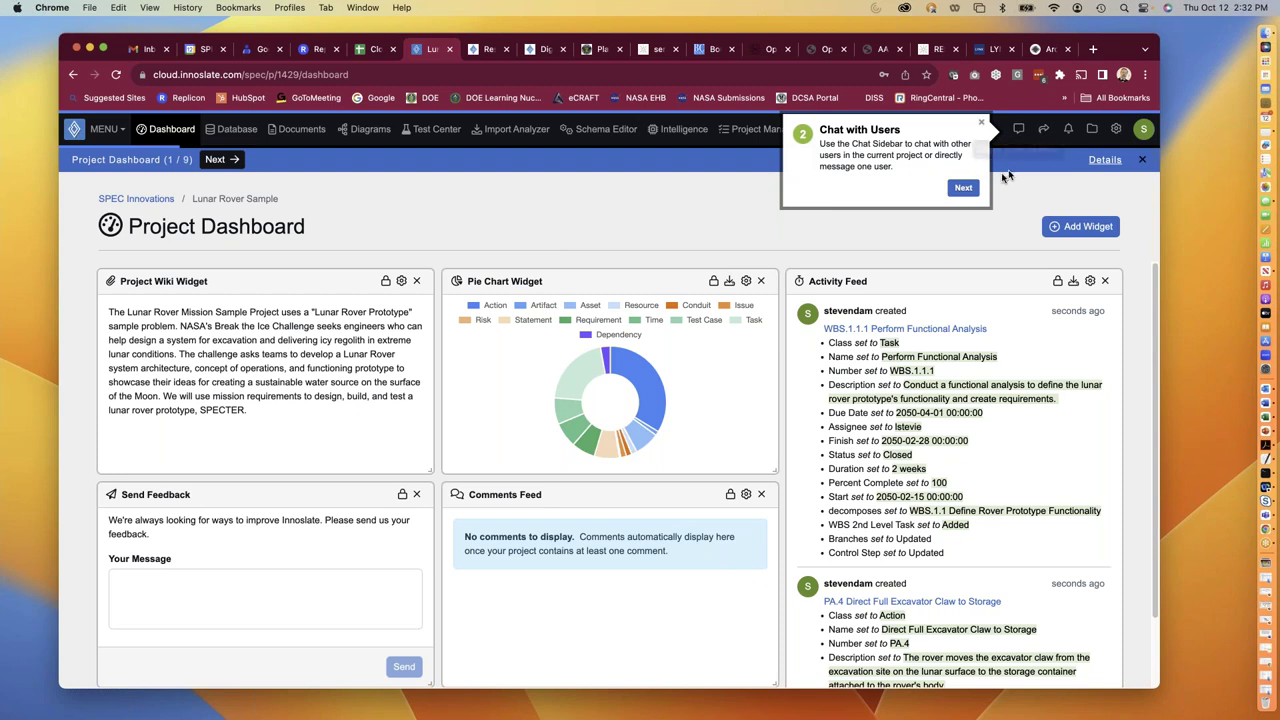
pyautogui.click(978, 189)
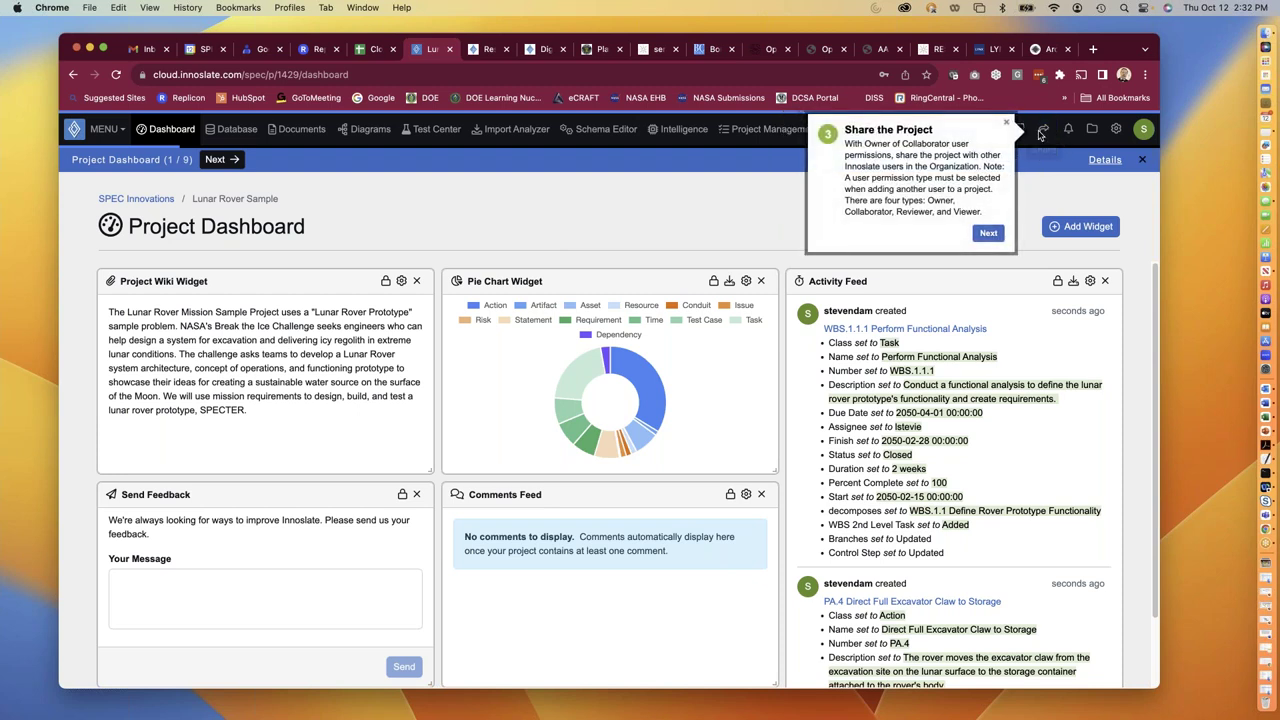
pyautogui.click(988, 232)
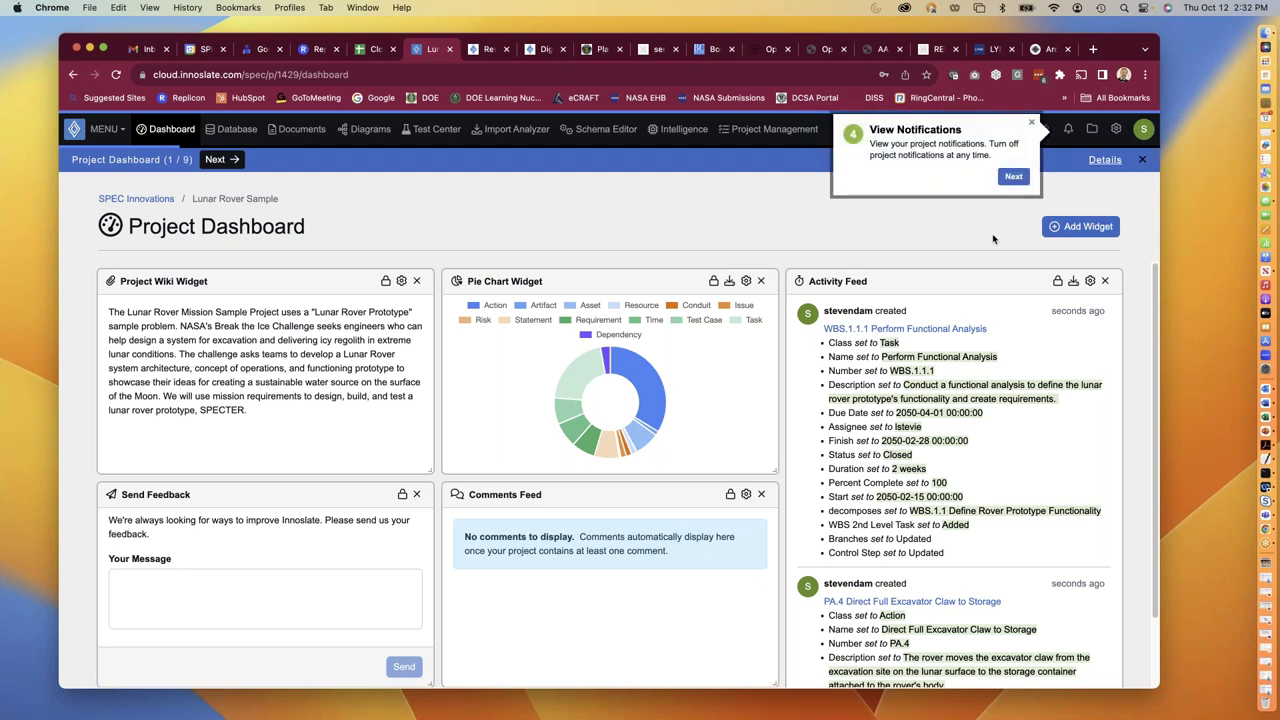
pyautogui.click(1013, 176)
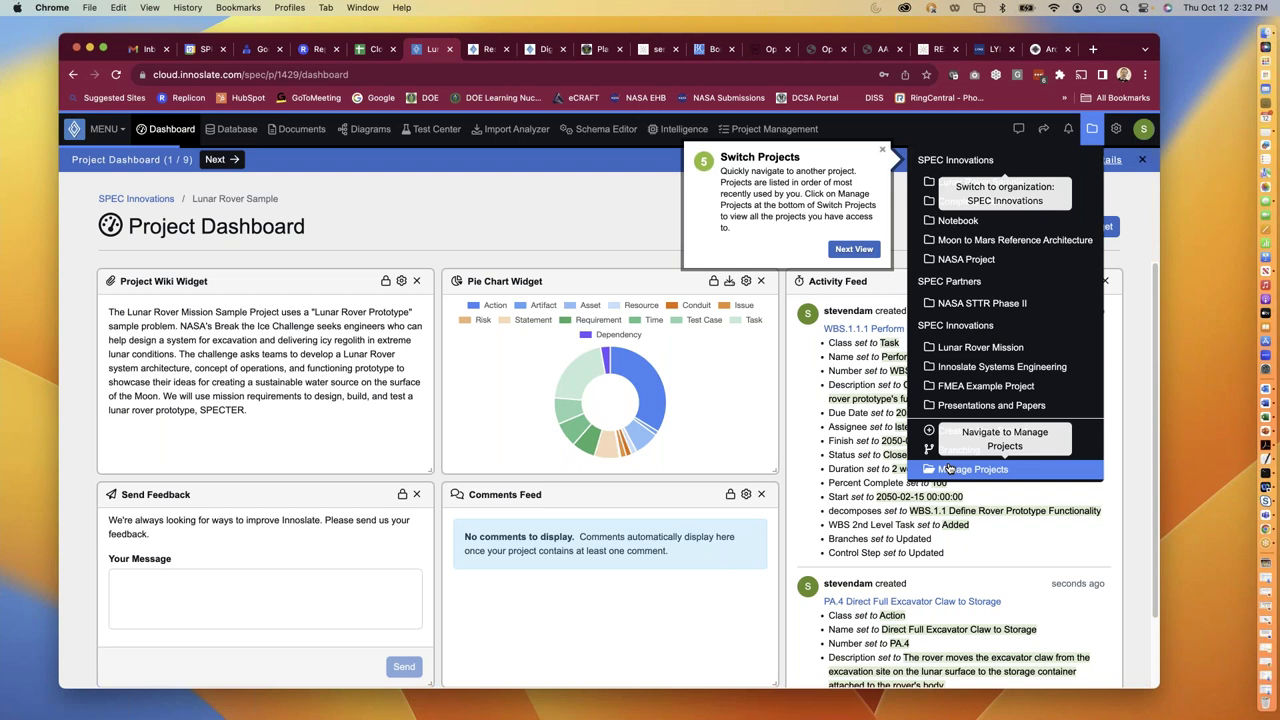
pyautogui.click(858, 250)
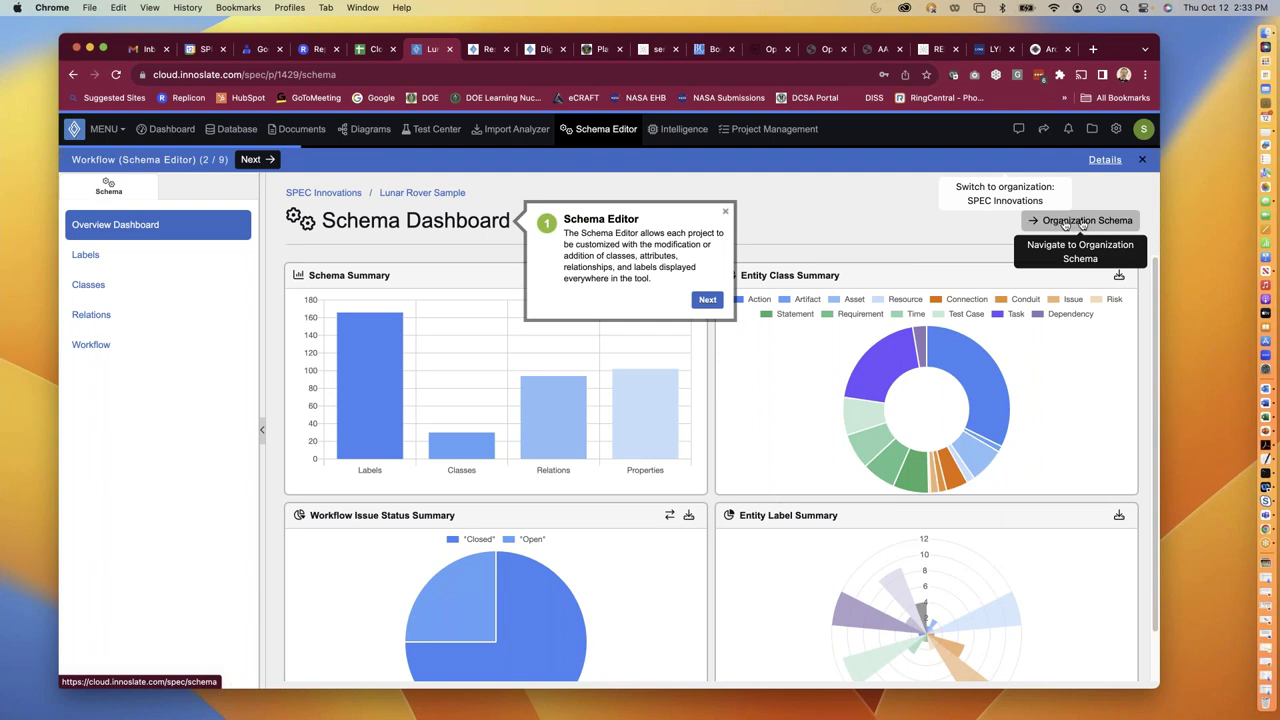
# Step through the Schema Editor and workflow tips, cancelling Add Workflow Class without choosing a class
pyautogui.click(707, 301)
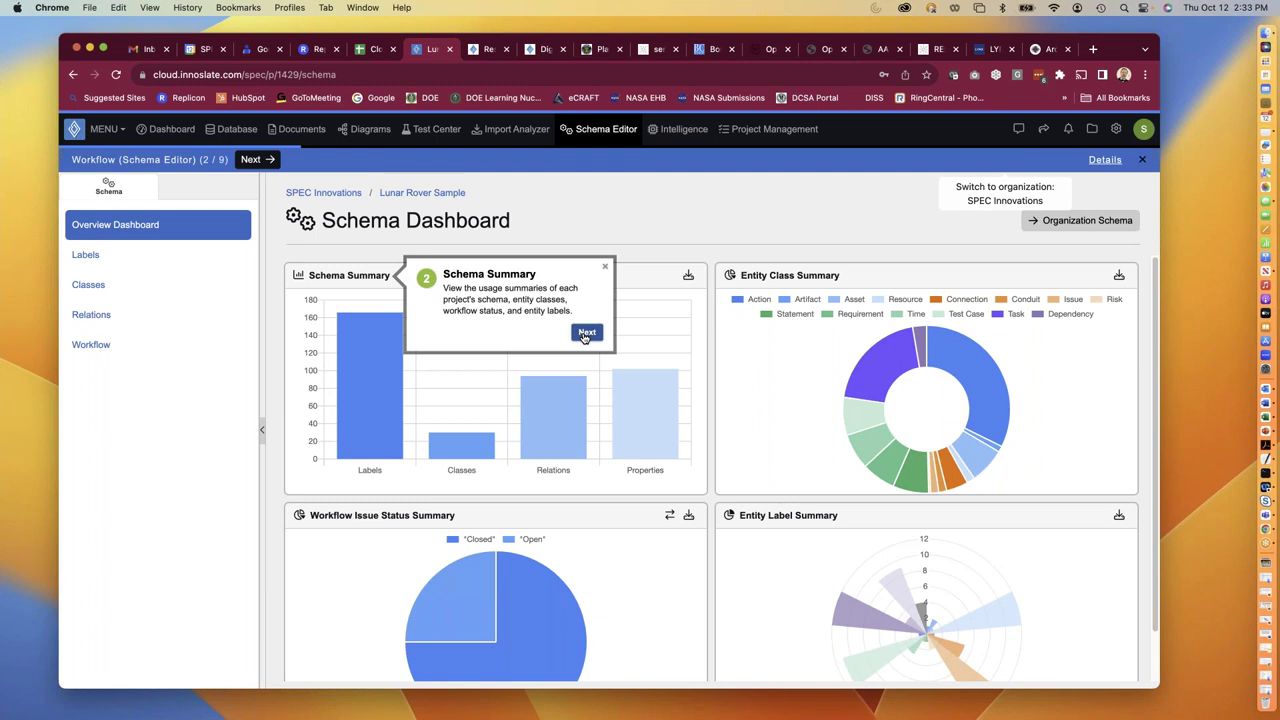
pyautogui.click(586, 333)
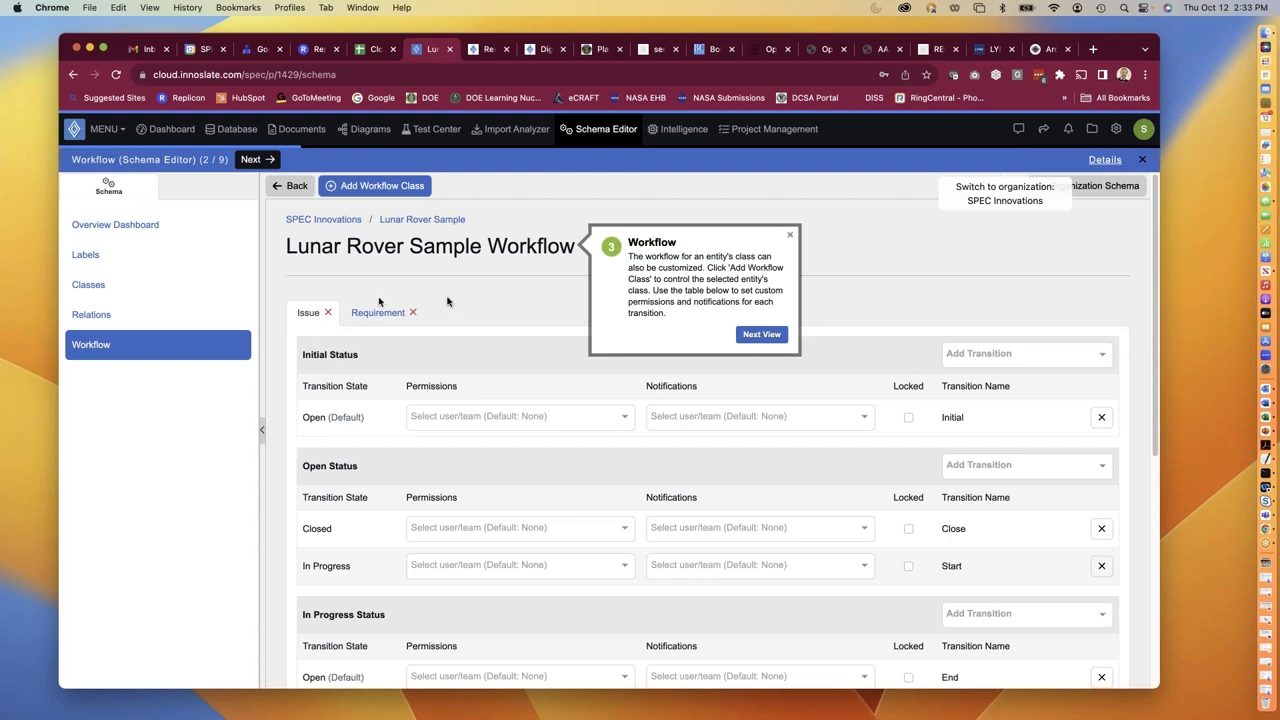
pyautogui.click(407, 188)
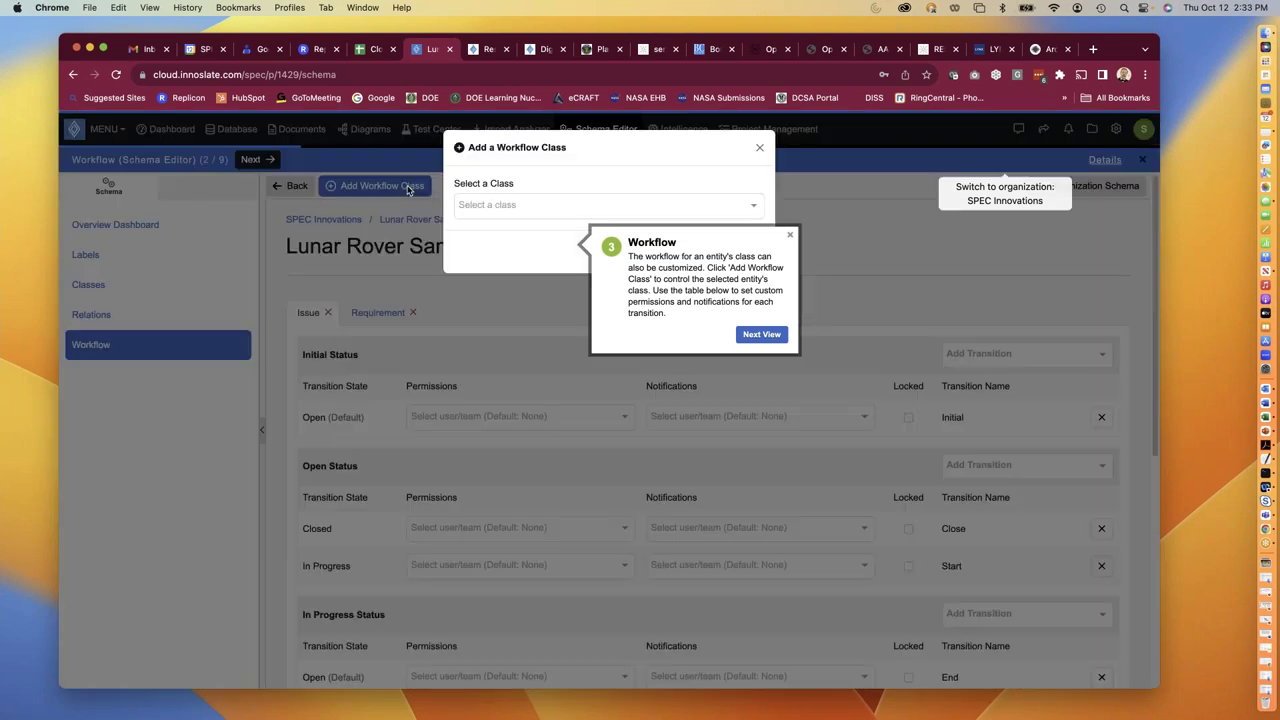
pyautogui.click(556, 205)
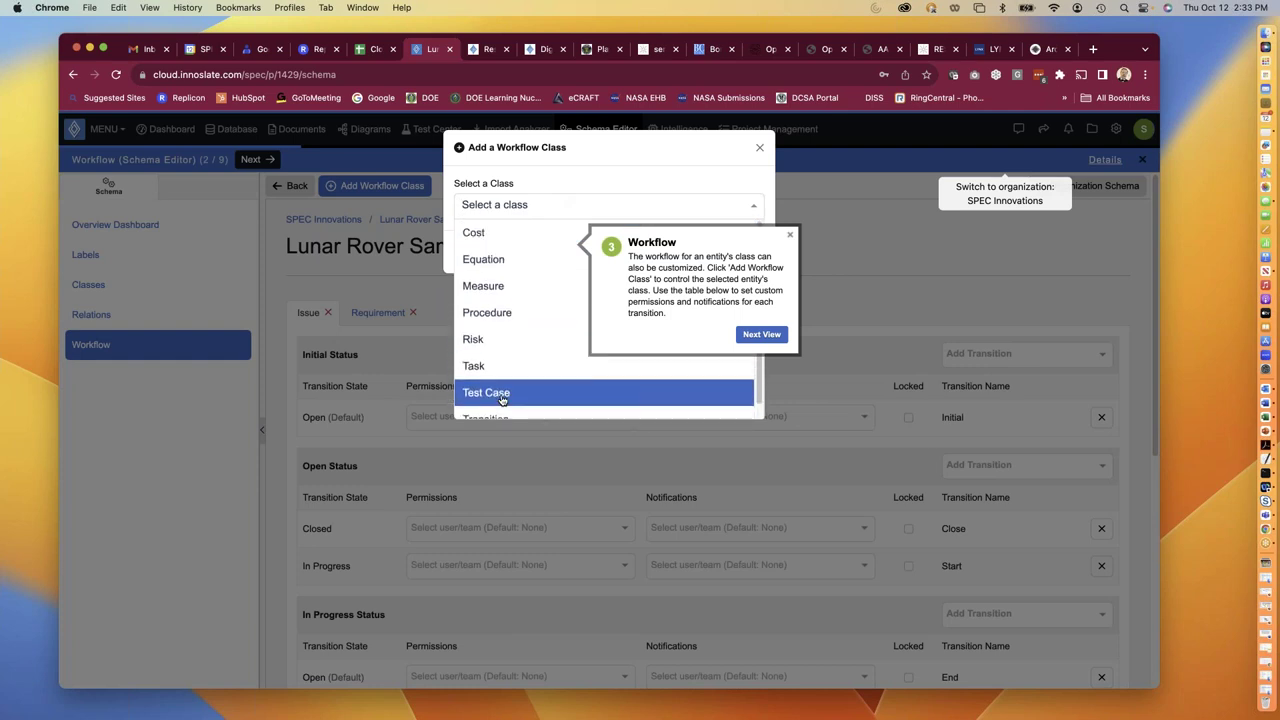
pyautogui.scroll(1, 504, 270)
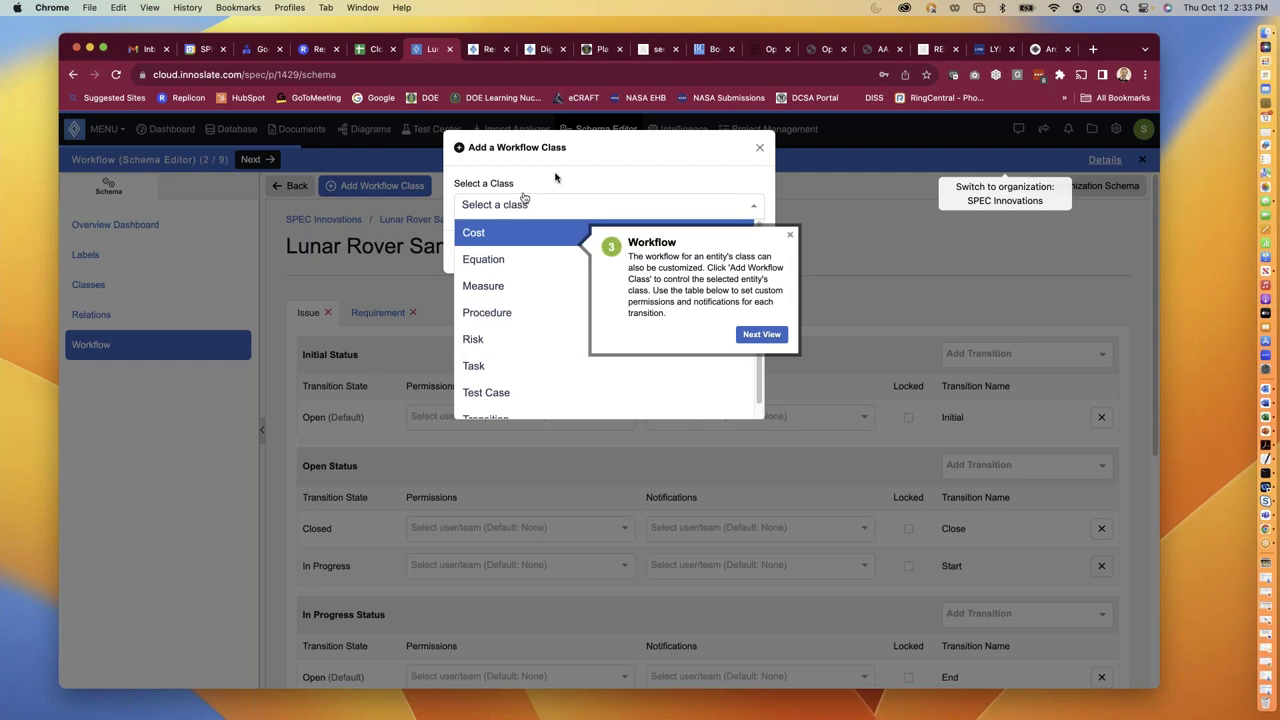
pyautogui.click(600, 176)
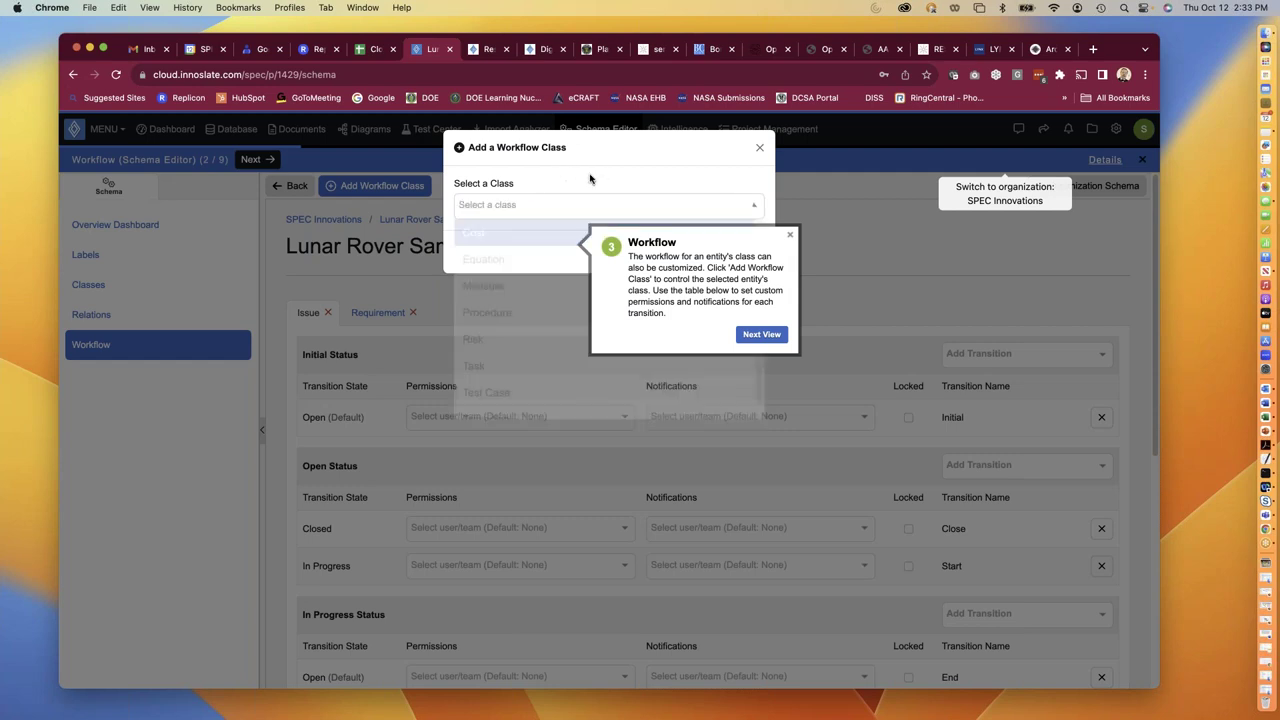
pyautogui.click(760, 150)
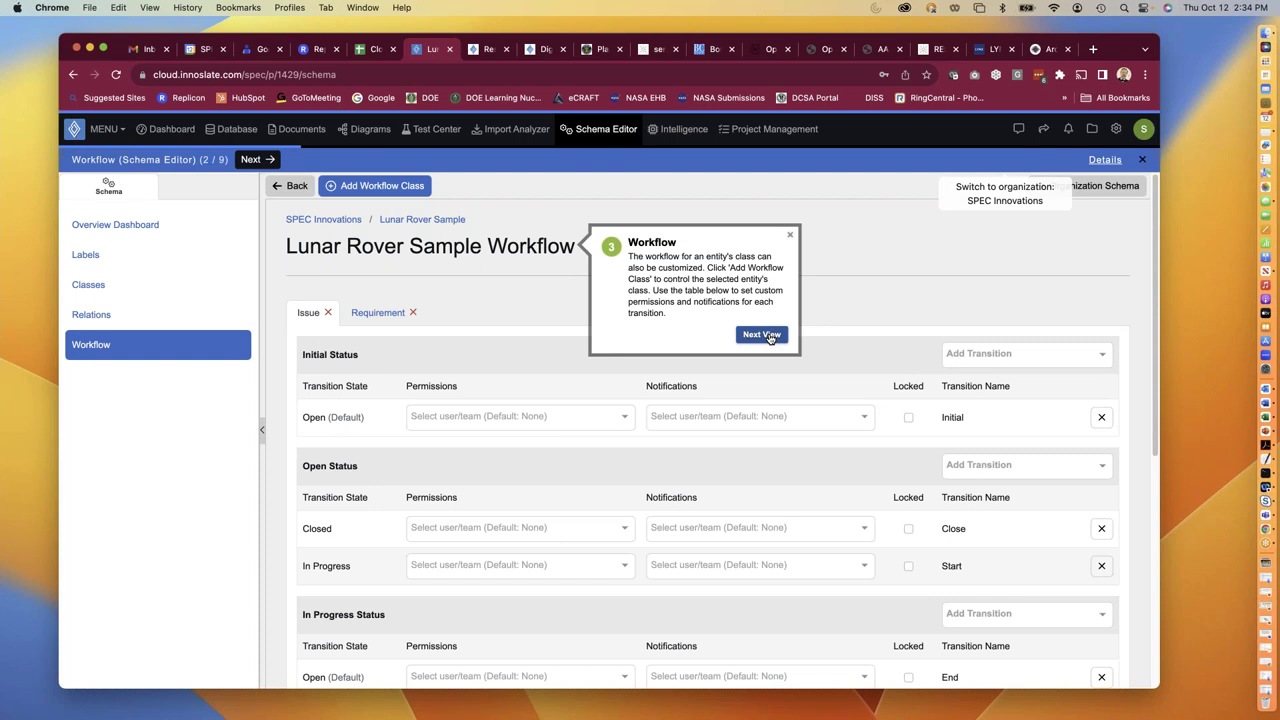
pyautogui.click(762, 335)
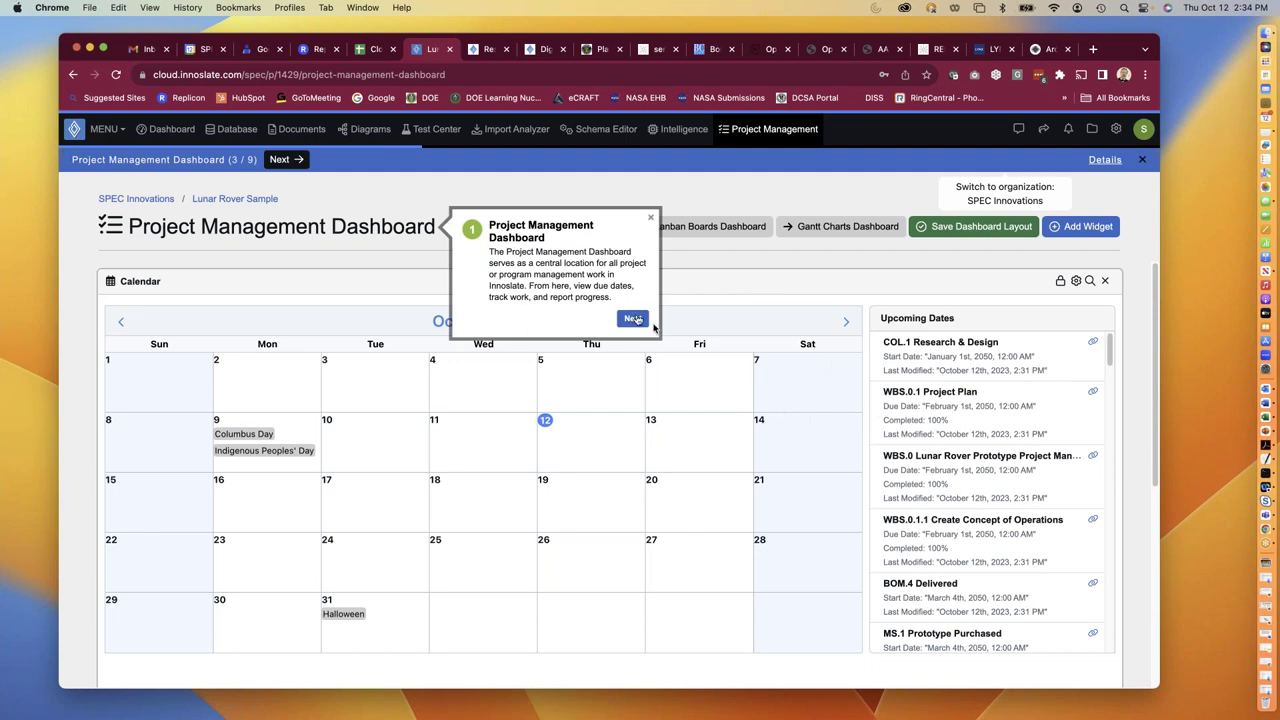
# Advance past the dashboard, start/due dates, hierarchy diagrams and task progress tips to Kanban Boards
pyautogui.click(632, 319)
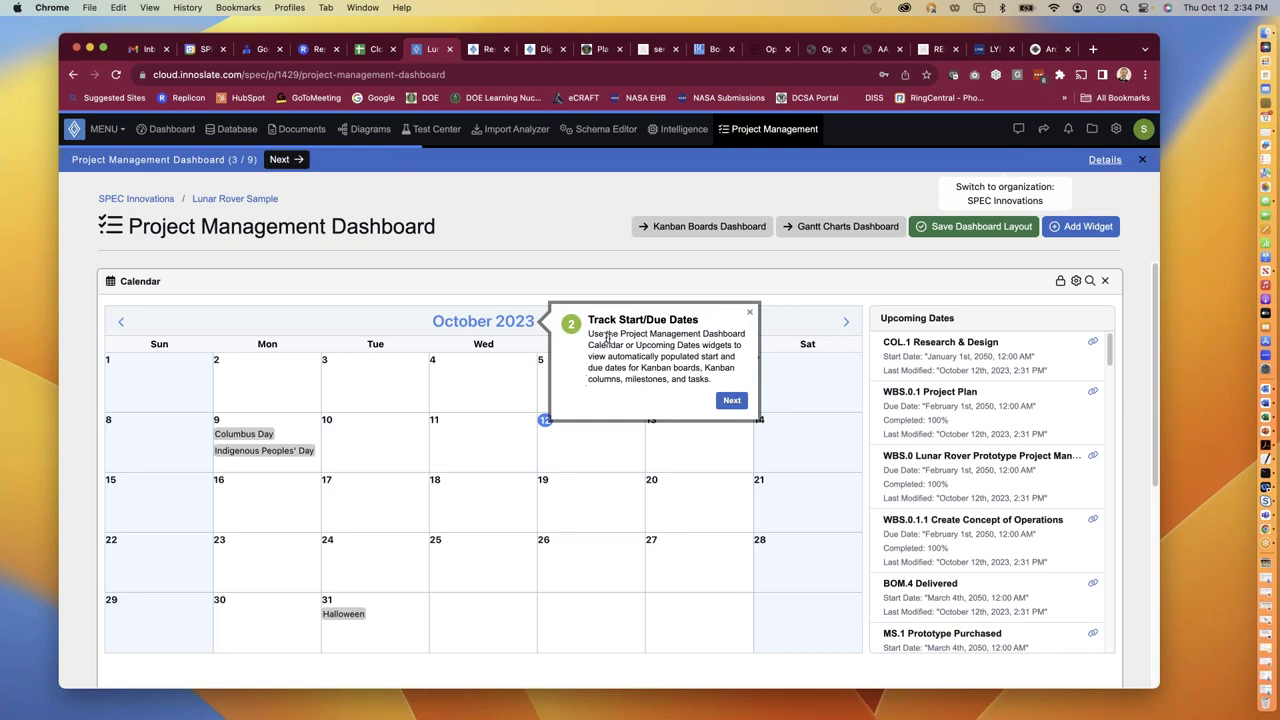
pyautogui.click(731, 401)
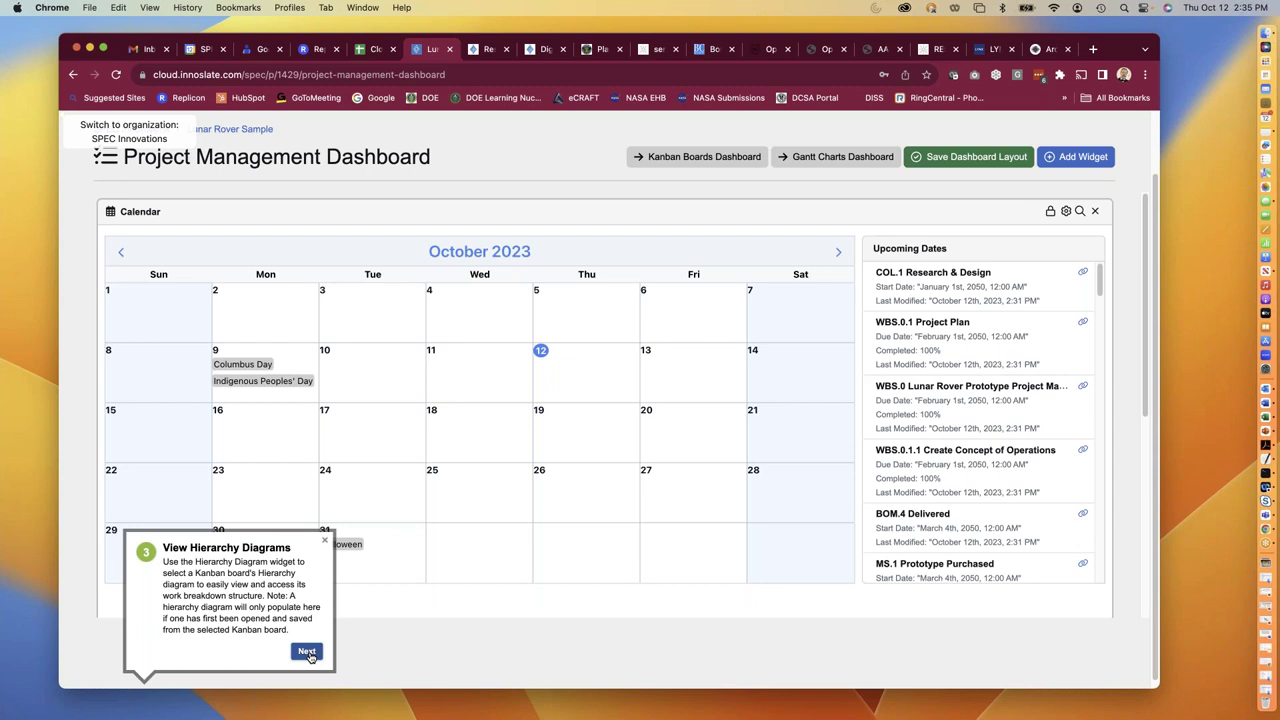
pyautogui.click(307, 651)
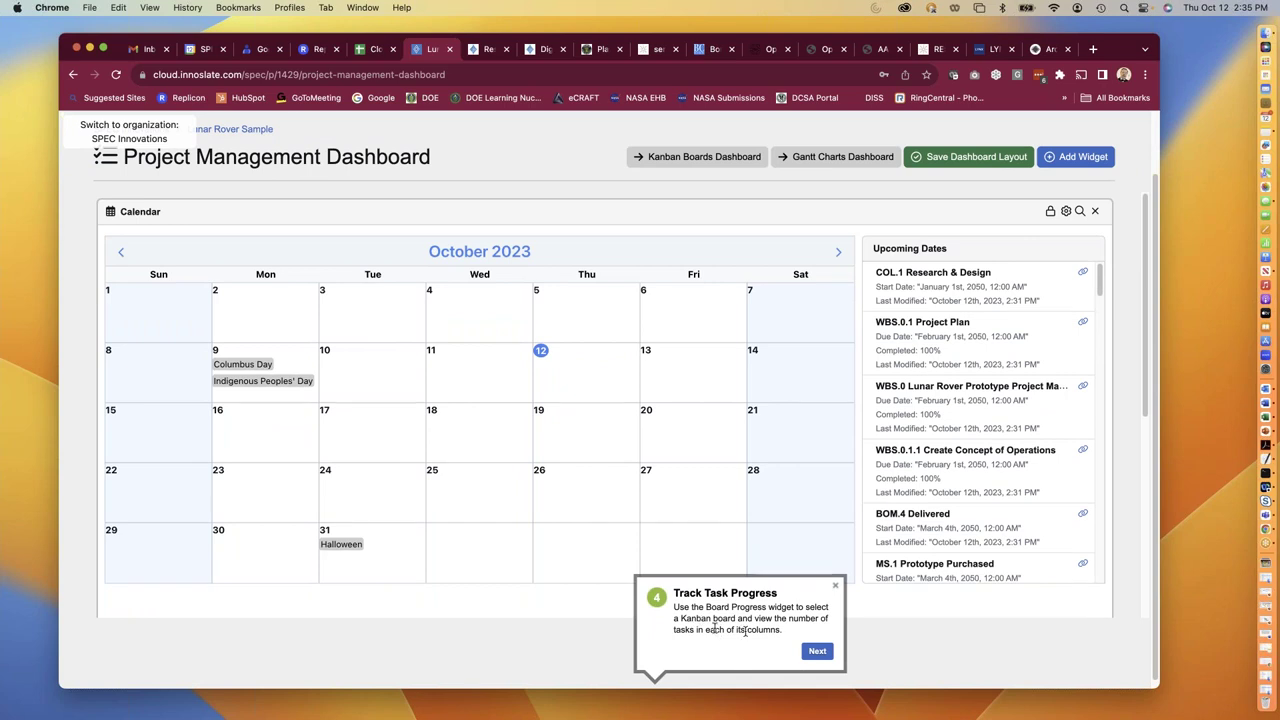
pyautogui.click(816, 652)
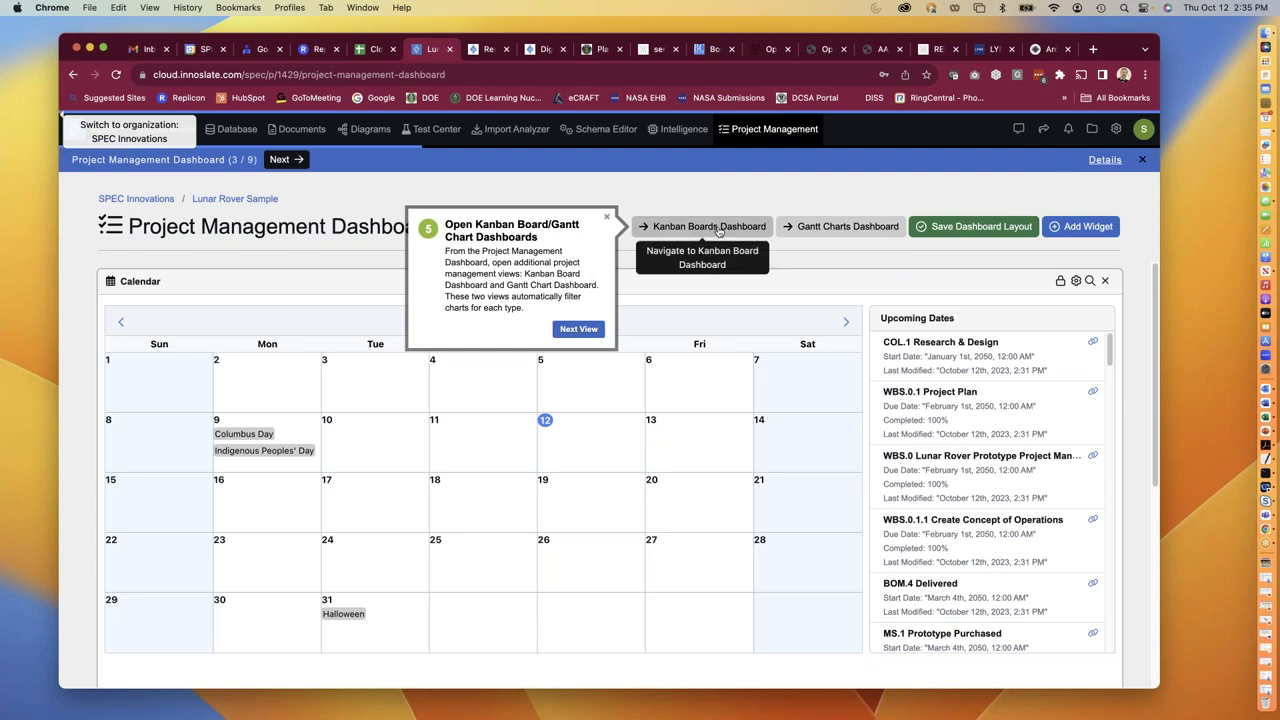
pyautogui.click(718, 229)
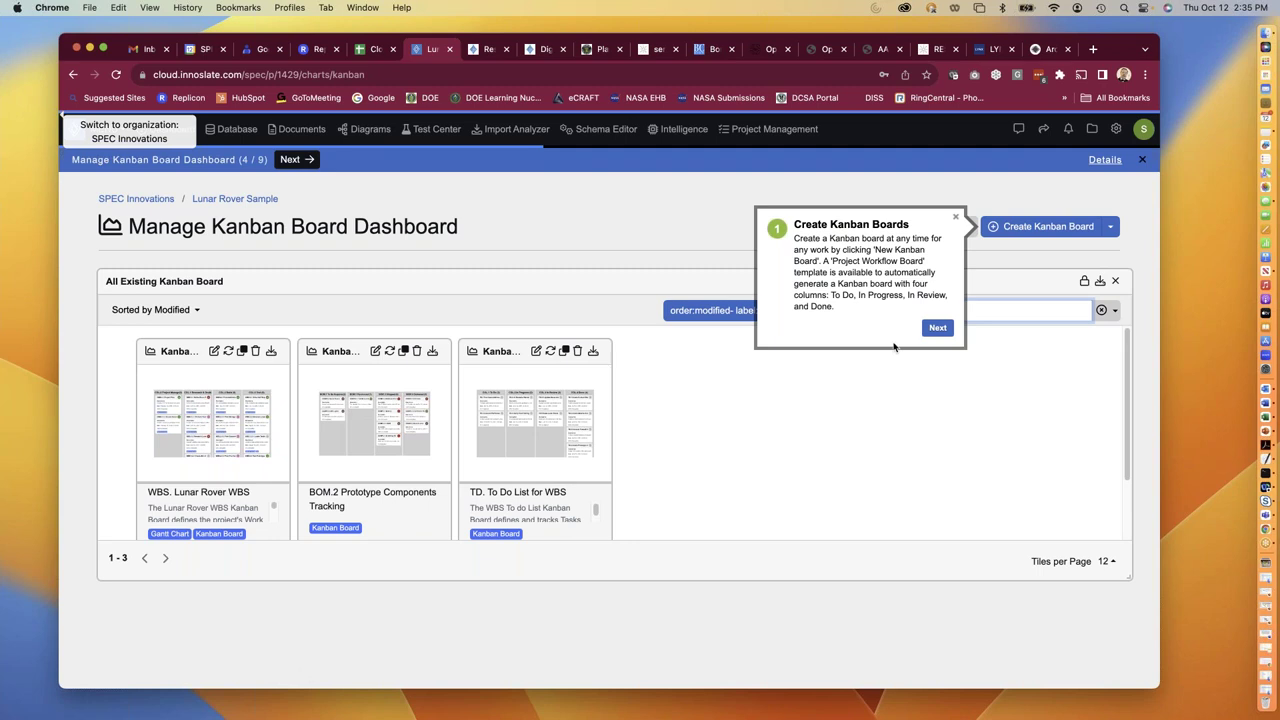
# Advance past the Kanban dashboard tips and open the Lunar Rover WBS board
pyautogui.click(937, 329)
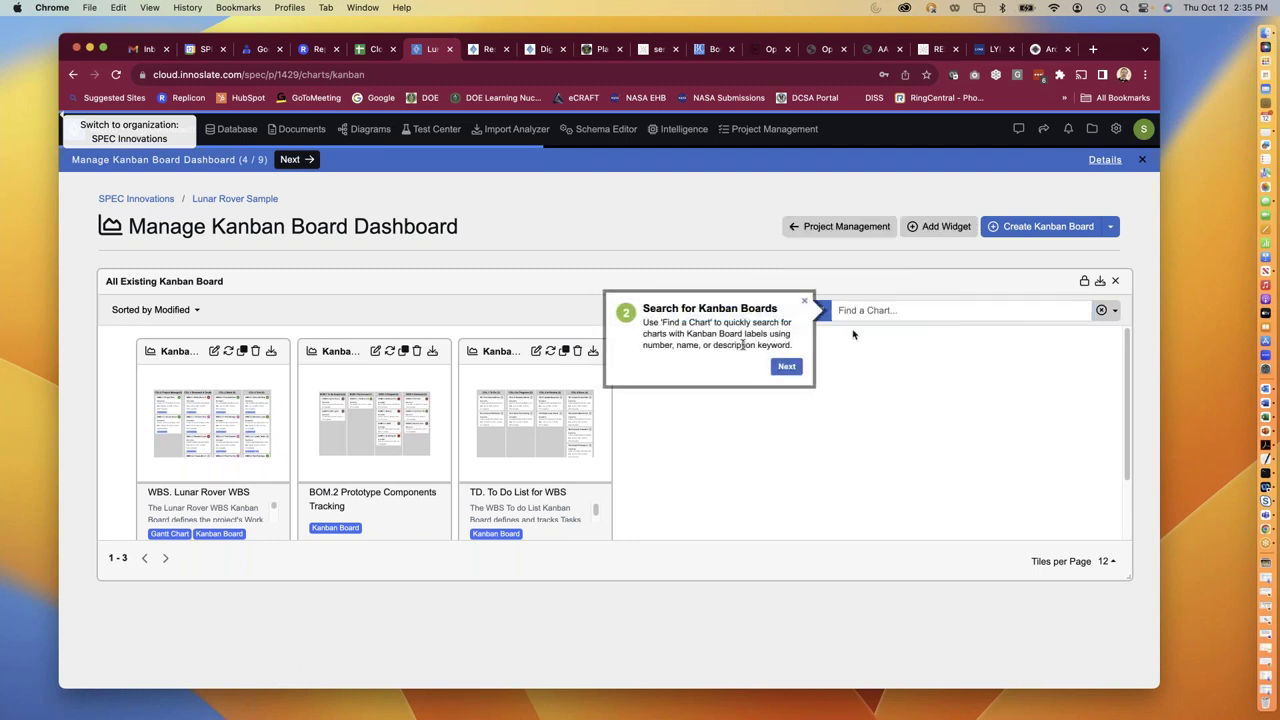
pyautogui.click(785, 368)
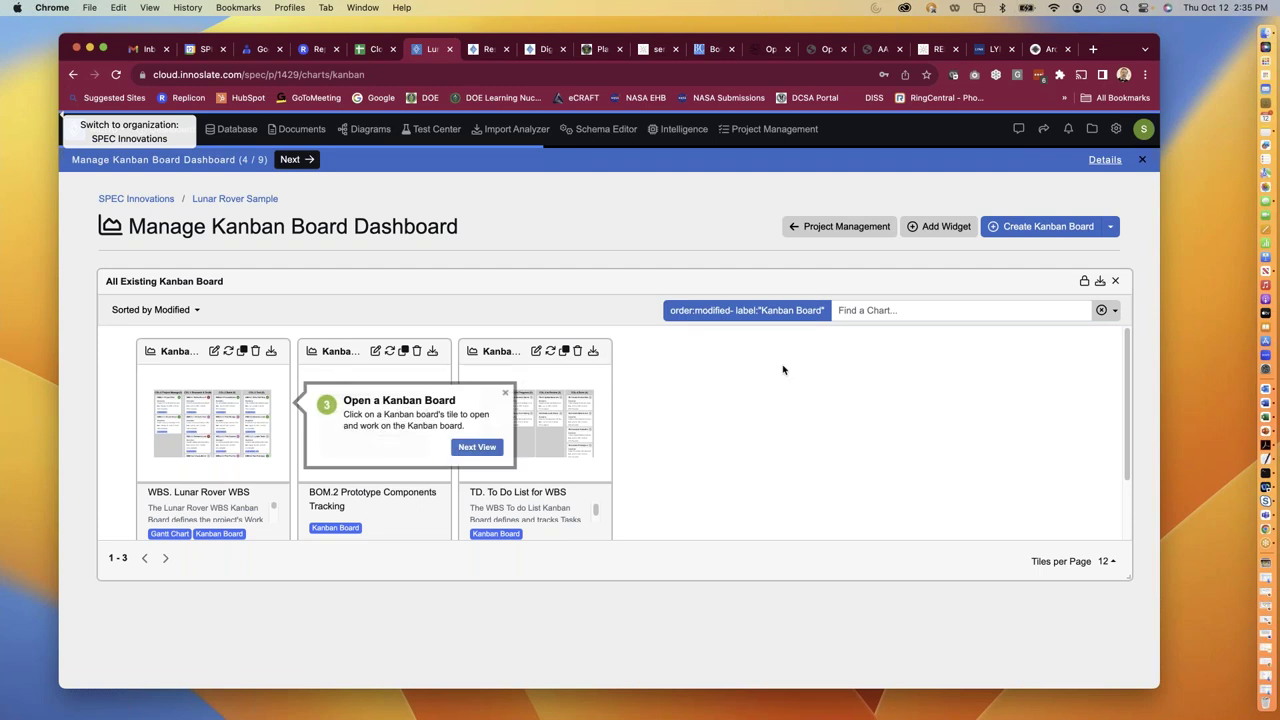
pyautogui.click(489, 448)
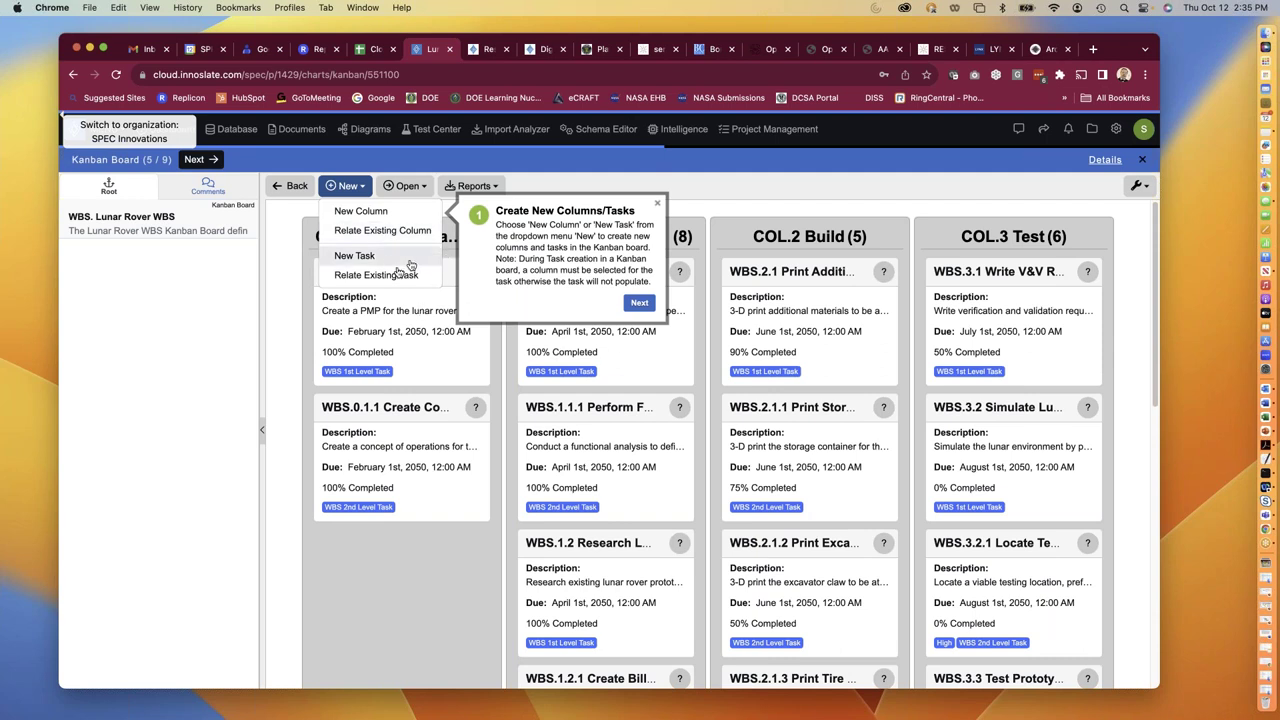
# Step through the relate, comment, settings, assigned tasks, grid view and open charts tips
pyautogui.click(639, 303)
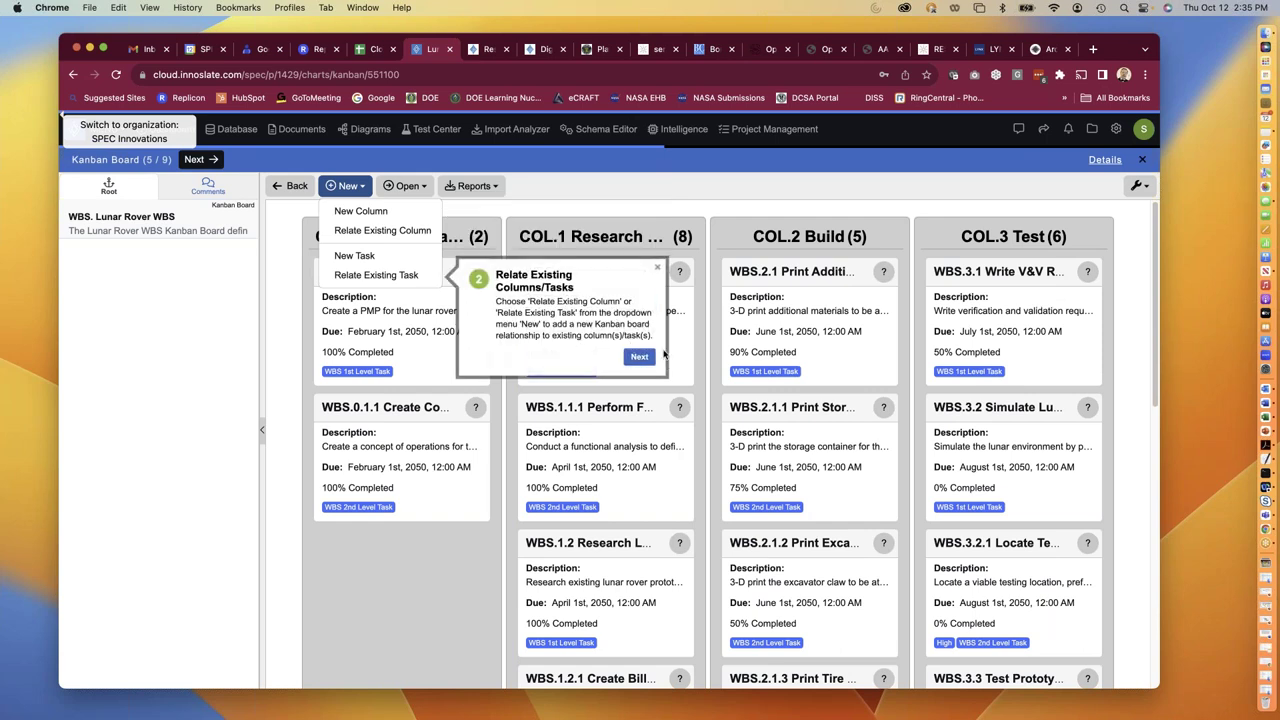
pyautogui.click(639, 358)
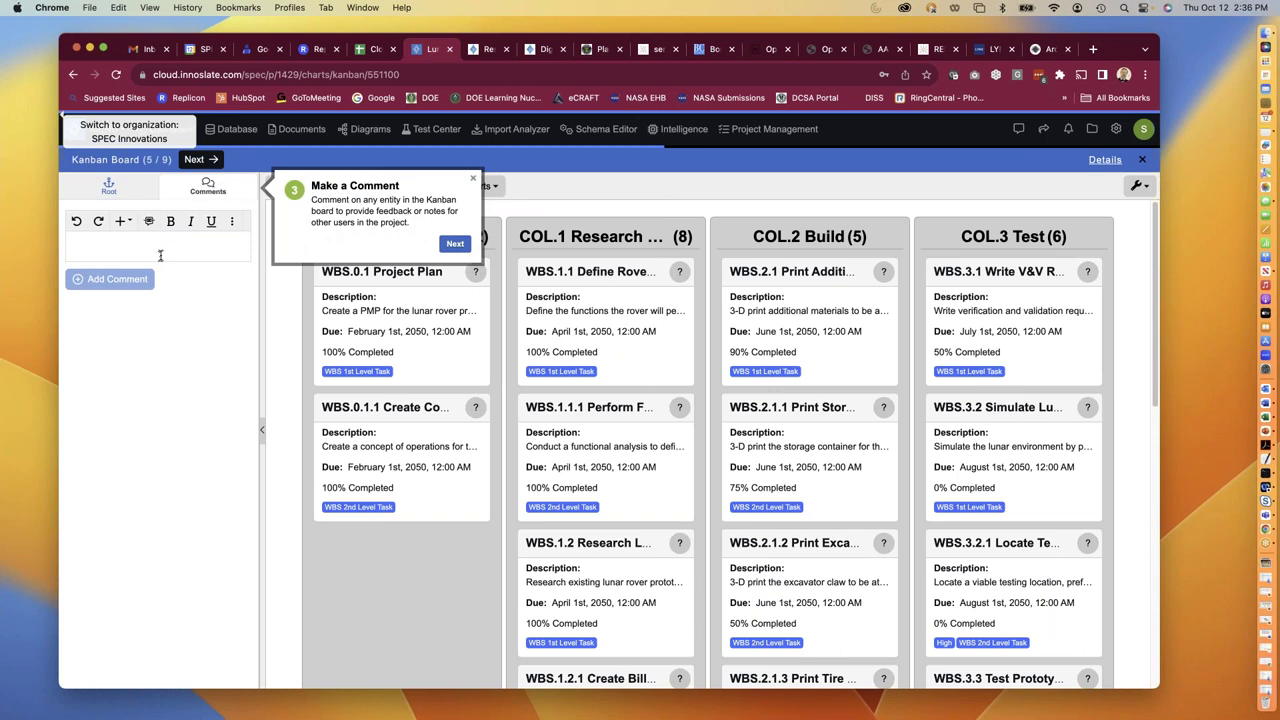
pyautogui.click(455, 246)
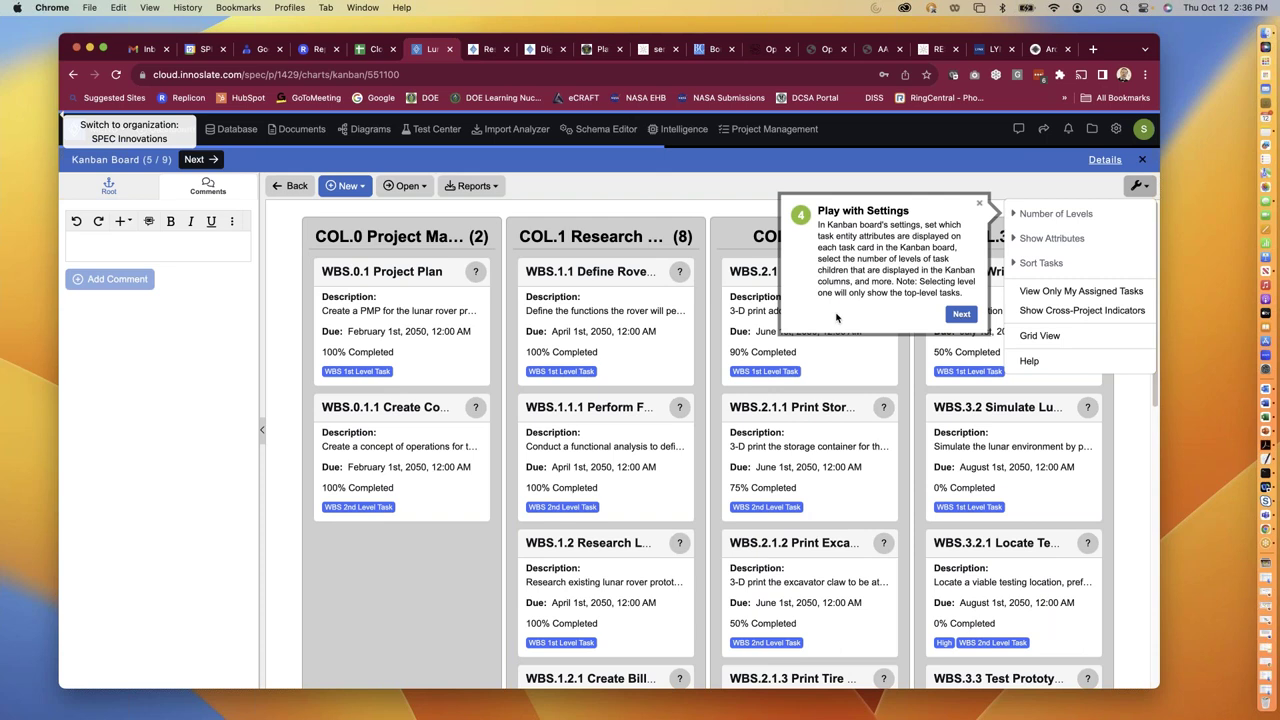
pyautogui.click(961, 314)
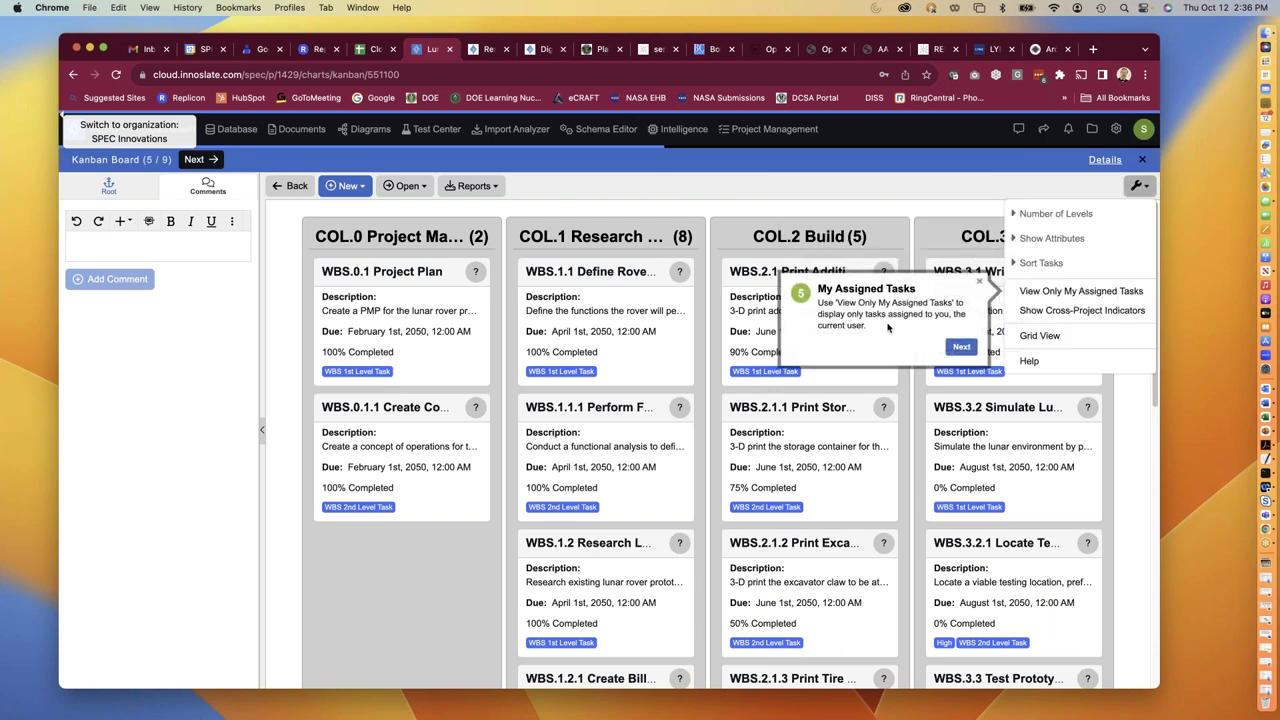
pyautogui.click(961, 346)
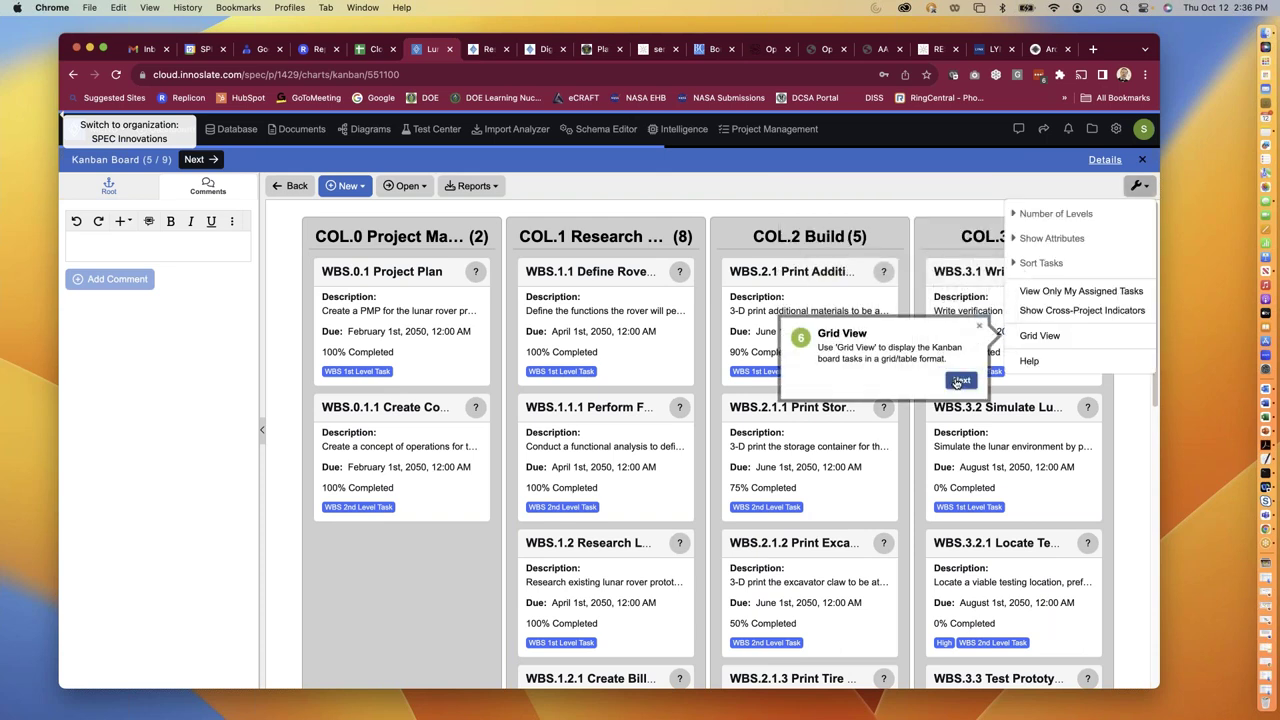
pyautogui.click(961, 381)
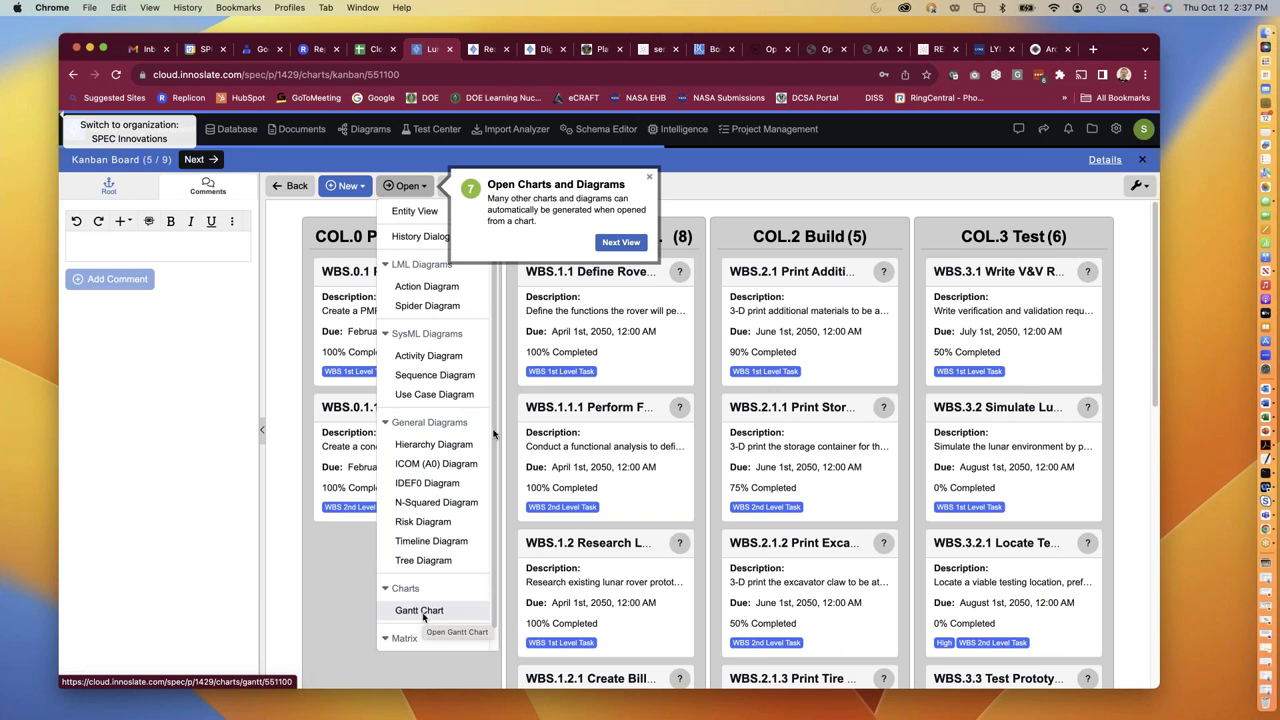
pyautogui.click(621, 244)
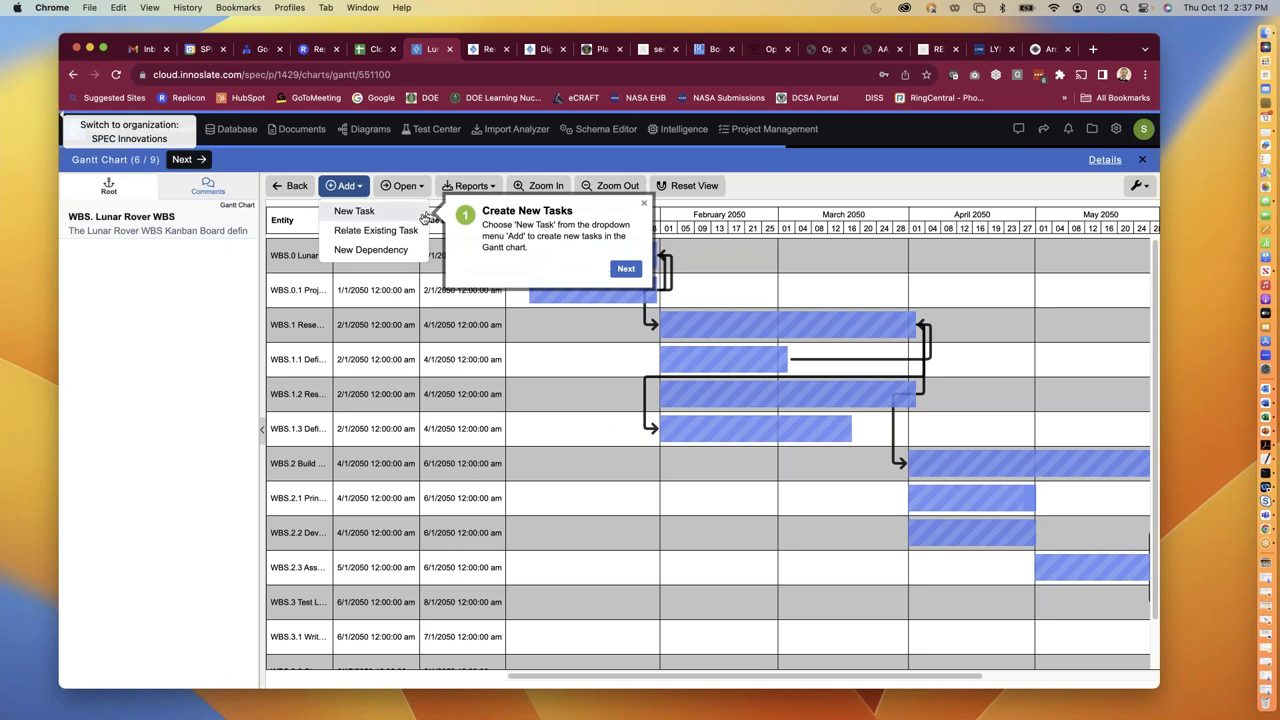
# Advance the Gantt chart tour past the Create New Tasks tip to the dependencies tip
pyautogui.click(626, 270)
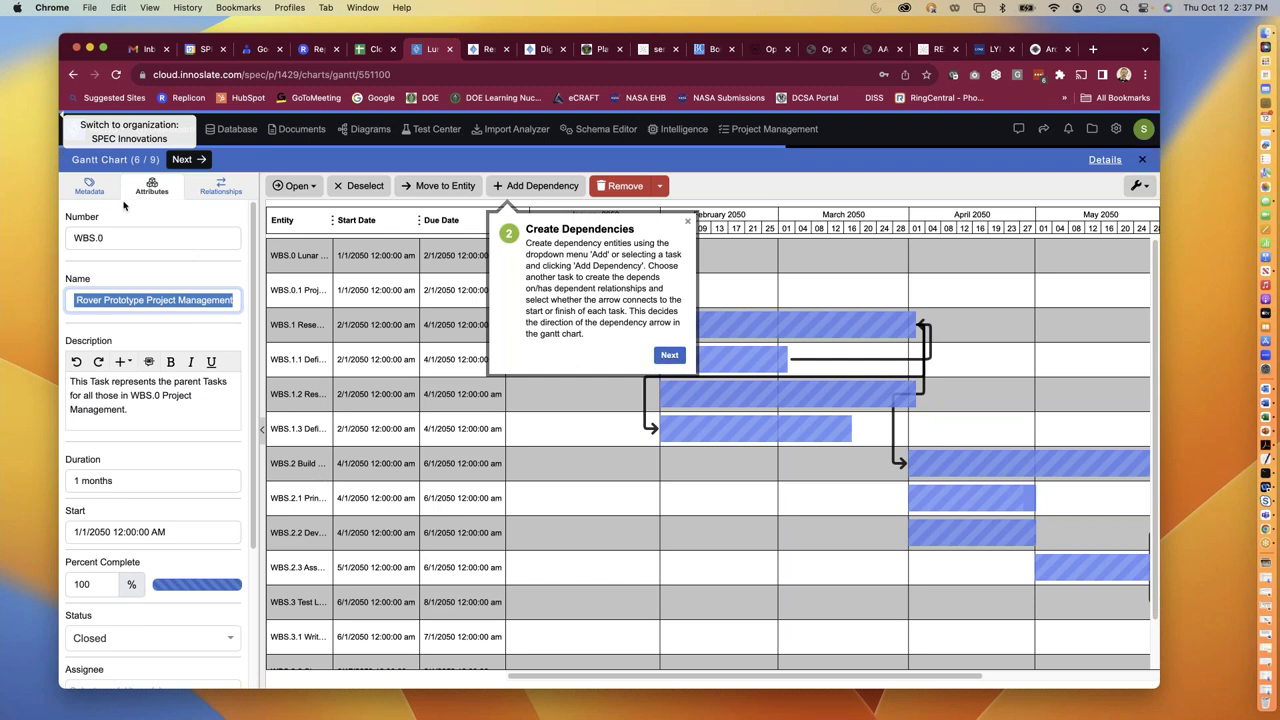
# Toggle WBS.0's Metadata and Attributes tabs, then advance through the zoom, reset view and settings tips
pyautogui.click(90, 186)
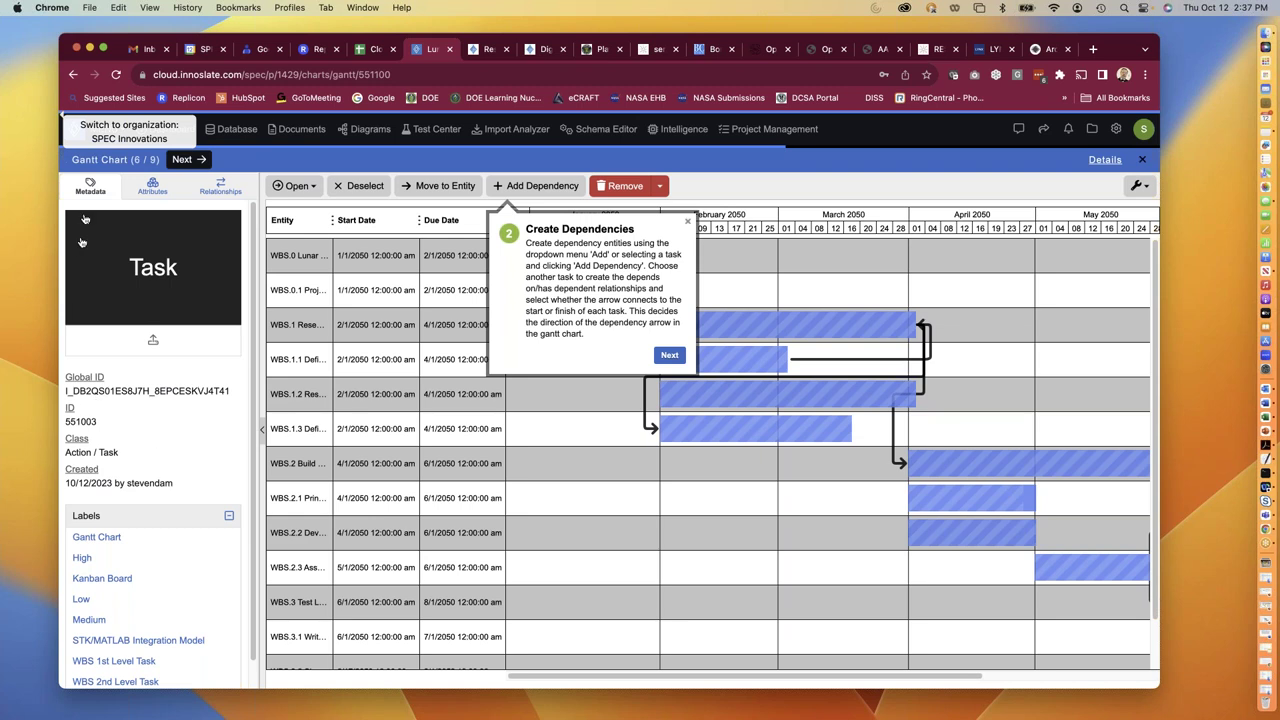
pyautogui.click(145, 190)
pyautogui.click(669, 354)
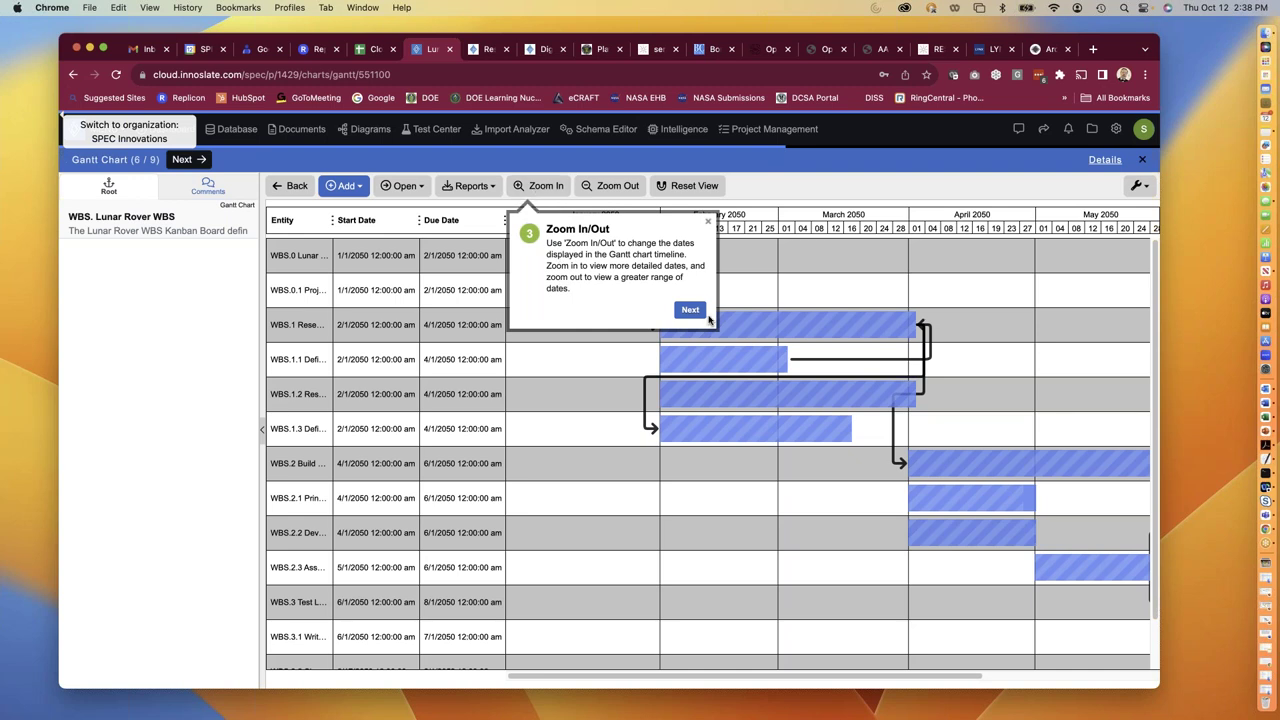
pyautogui.click(690, 310)
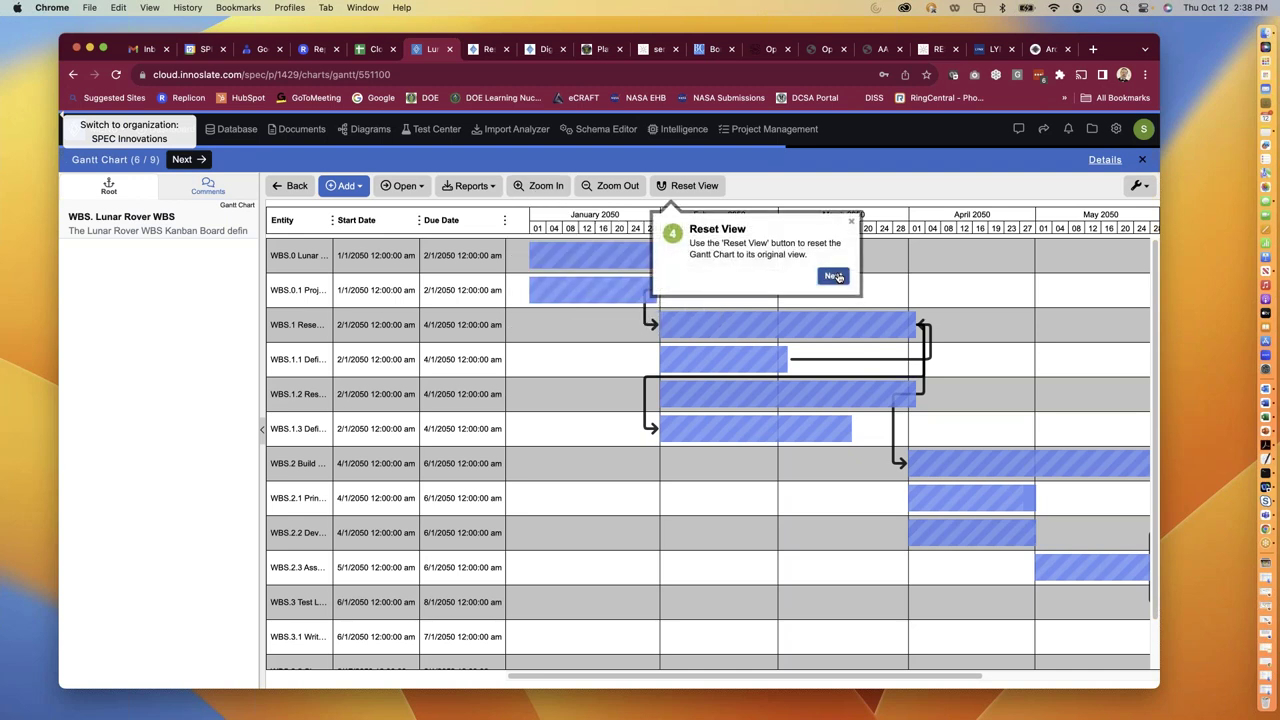
pyautogui.click(834, 276)
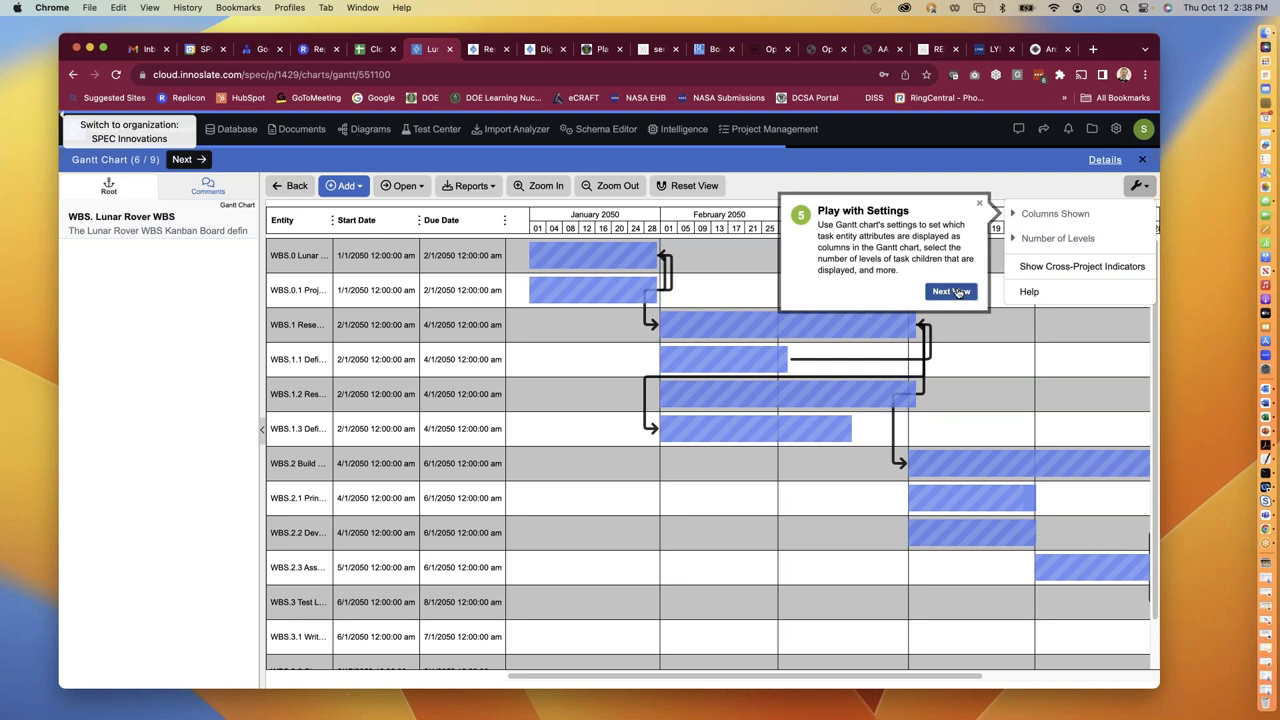
pyautogui.click(958, 291)
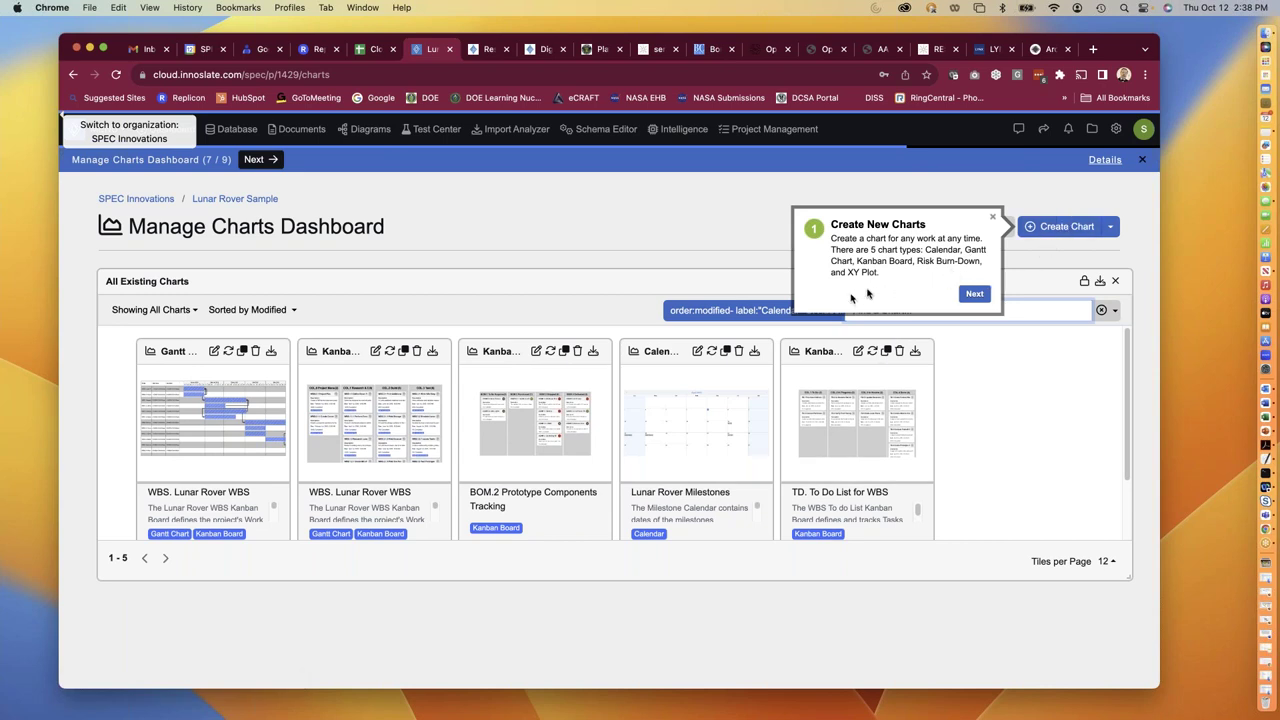
# Step through the filter, search, rename and open-chart tips, then open the Lunar Rover Milestones calendar
pyautogui.click(975, 295)
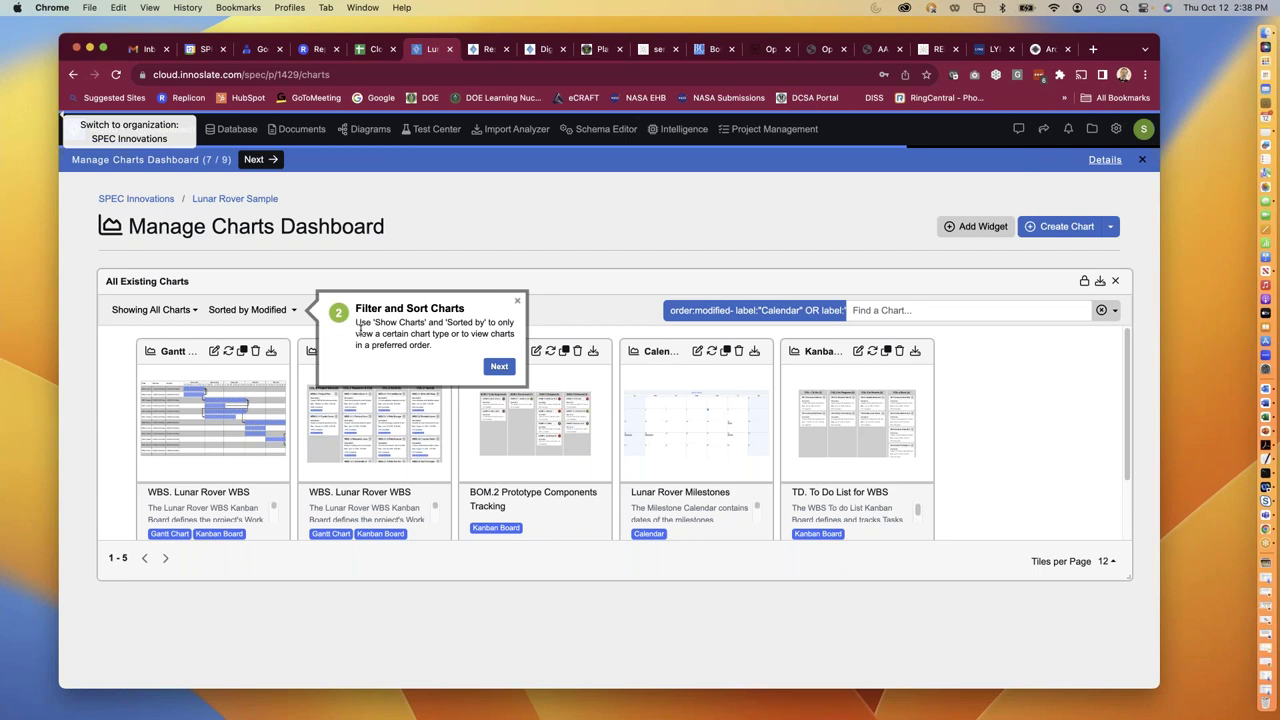
pyautogui.click(499, 366)
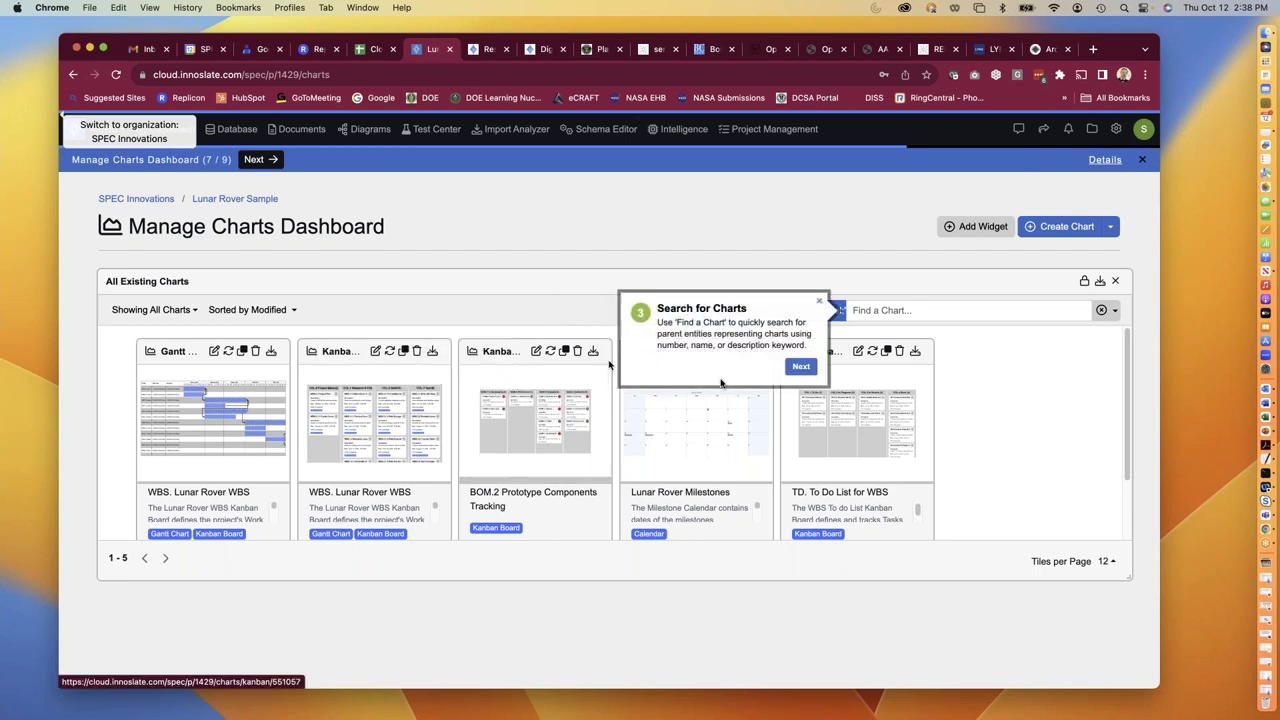
pyautogui.click(816, 368)
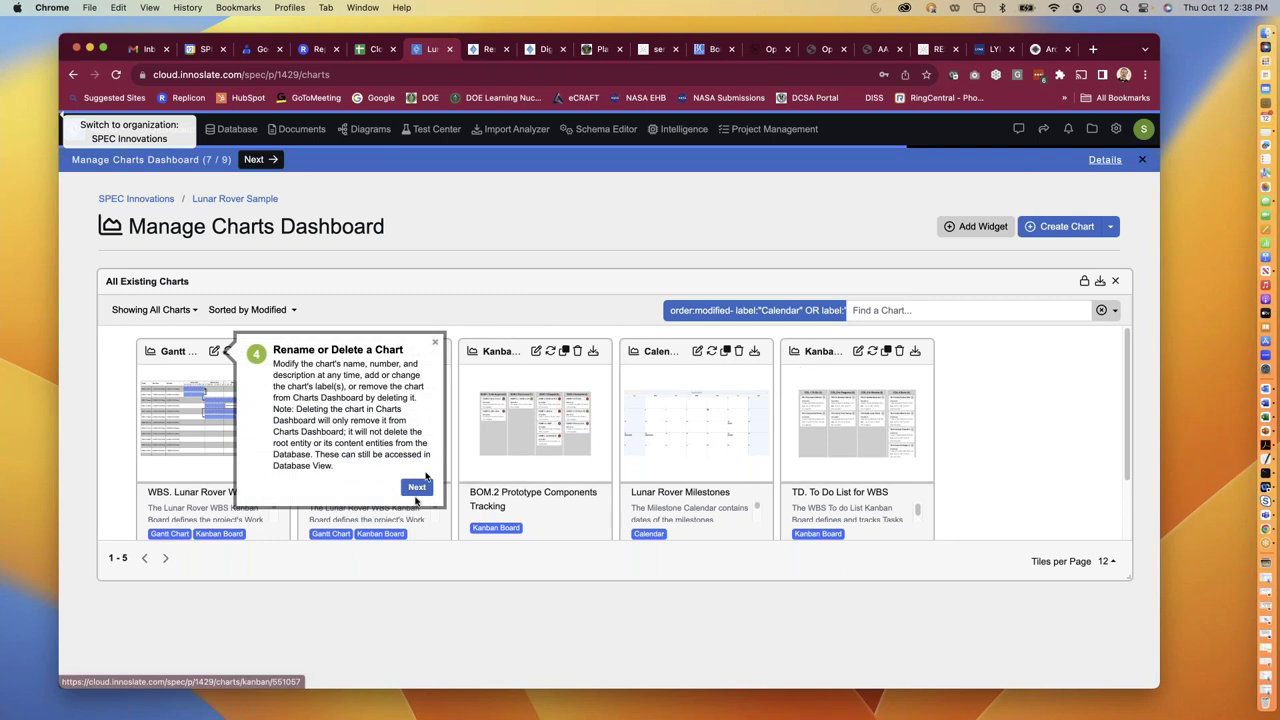
pyautogui.click(416, 487)
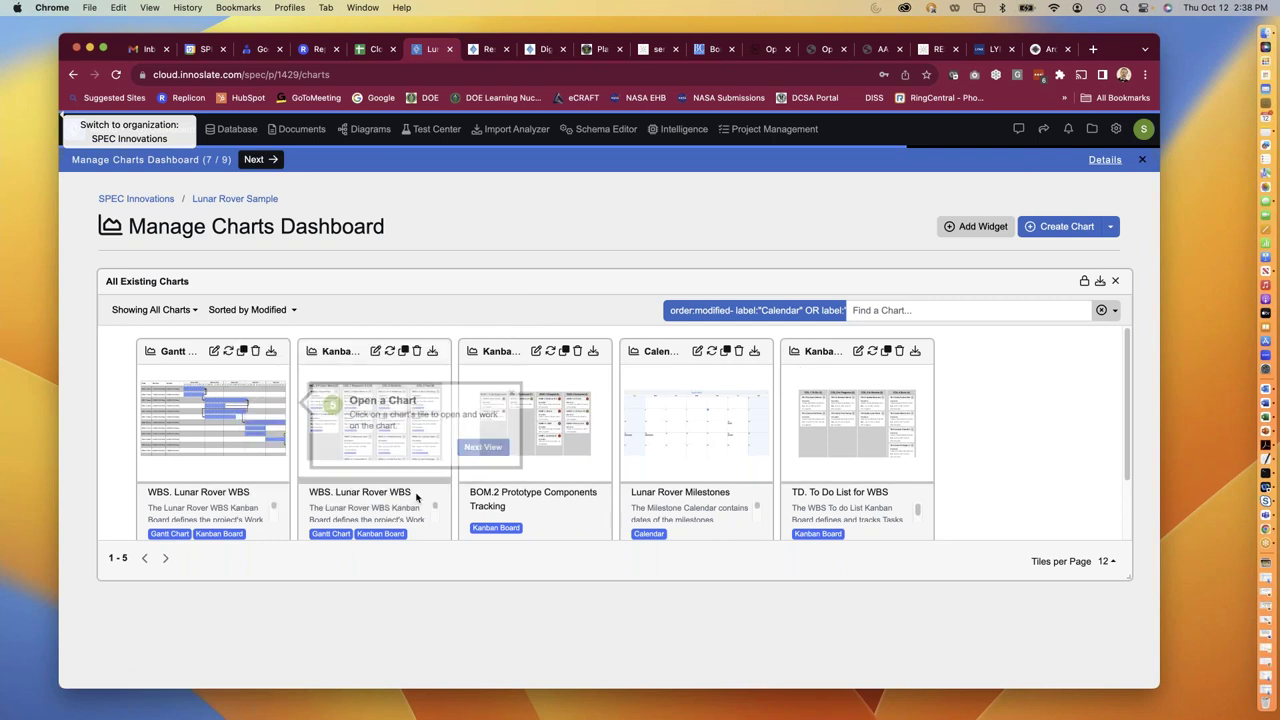
pyautogui.click(476, 447)
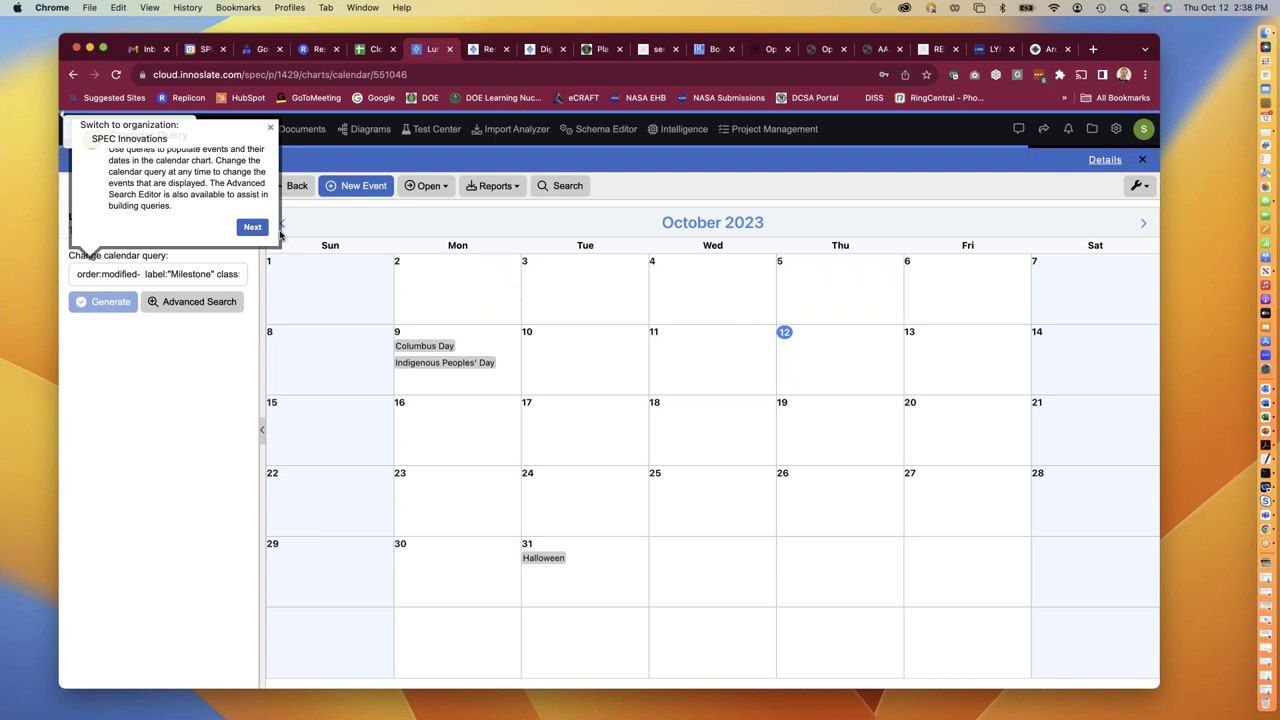
# Advance through the Generate, New Event, Search, navigation, Today and Settings calendar tips to the tour's end
pyautogui.click(252, 227)
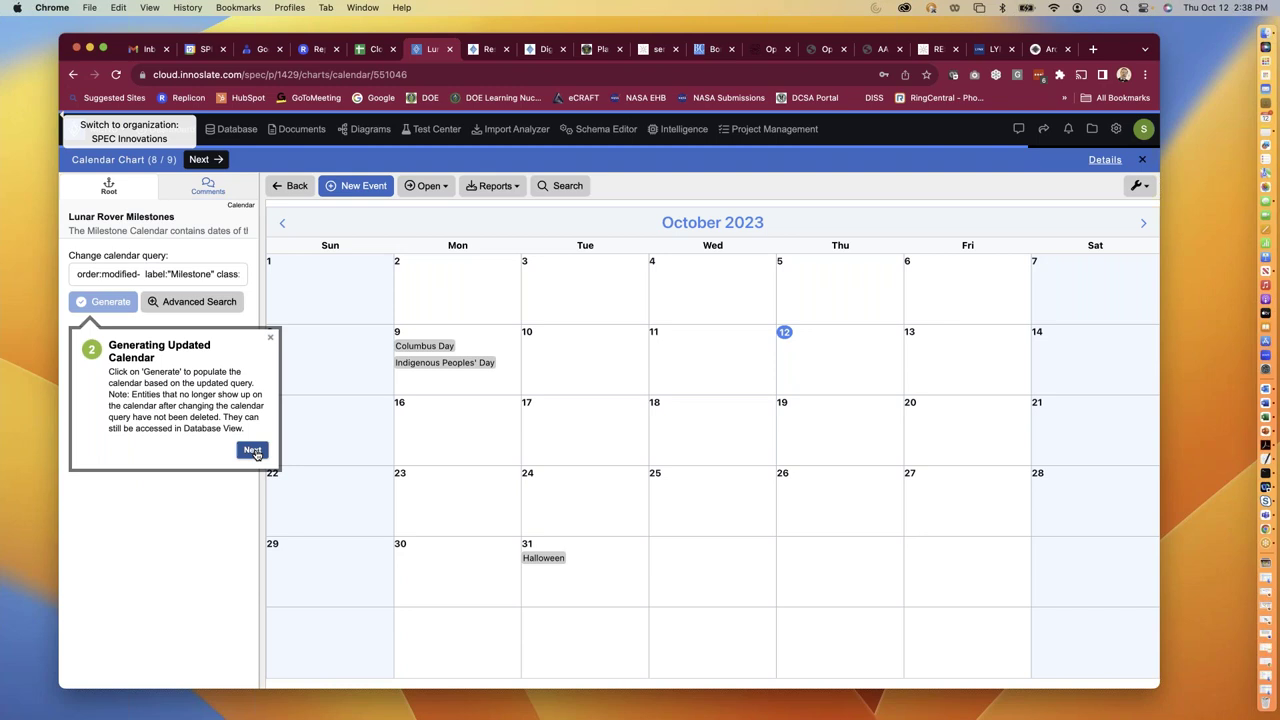
pyautogui.click(252, 450)
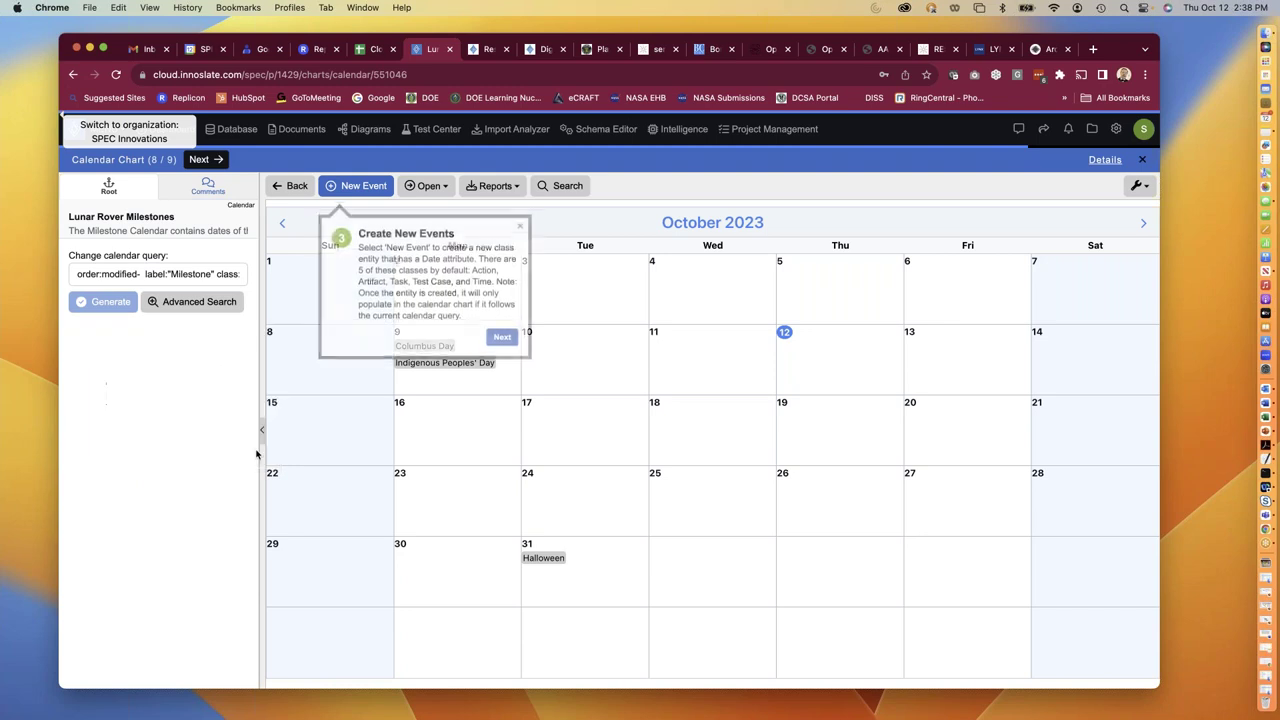
pyautogui.click(500, 334)
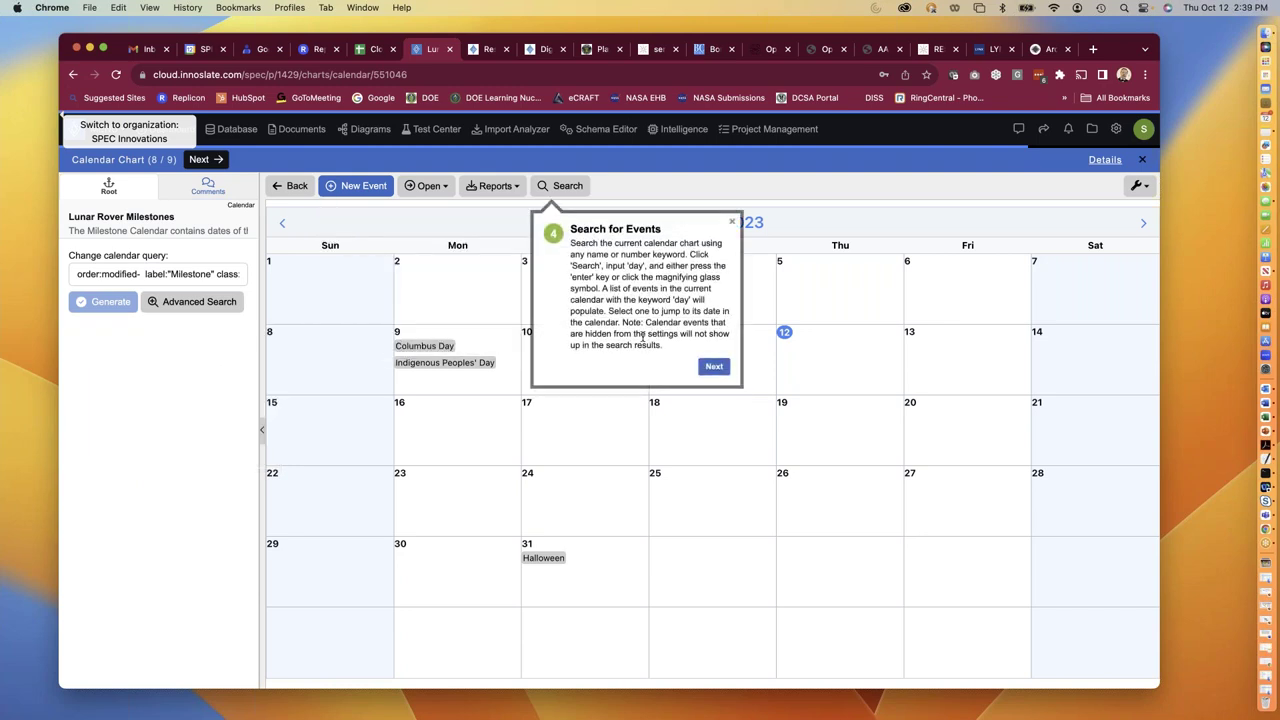
pyautogui.click(714, 369)
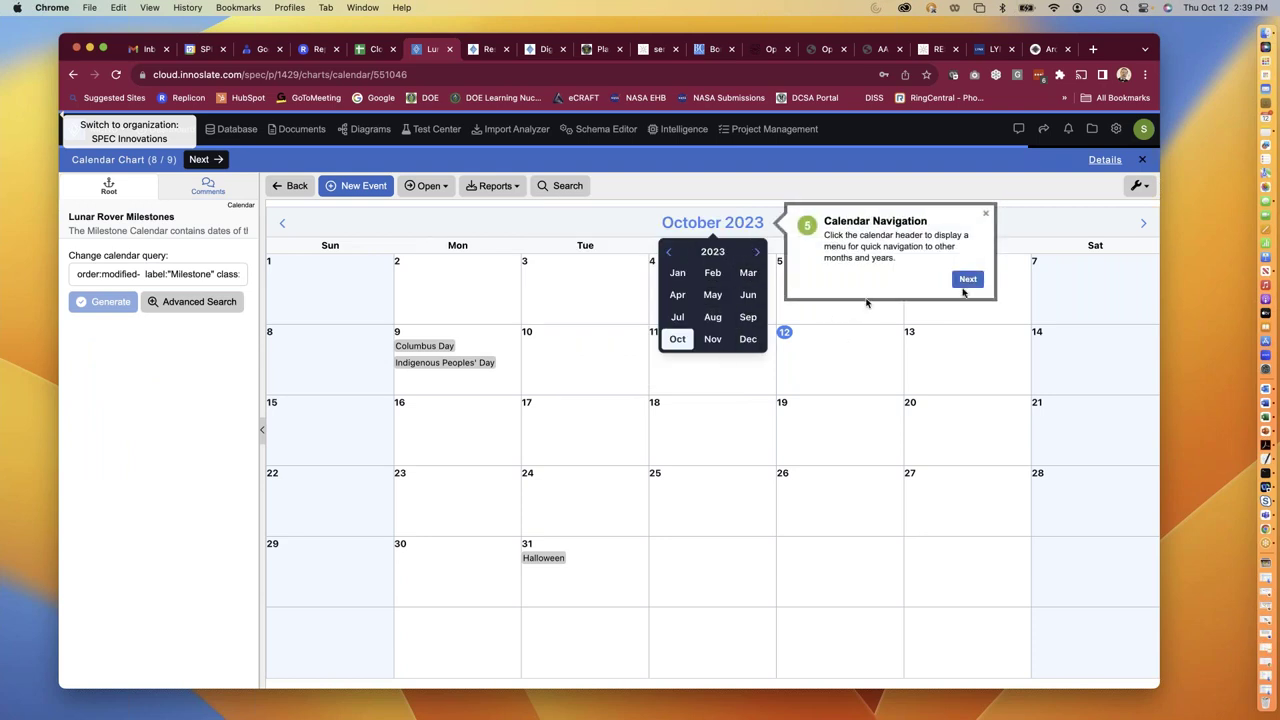
pyautogui.click(966, 281)
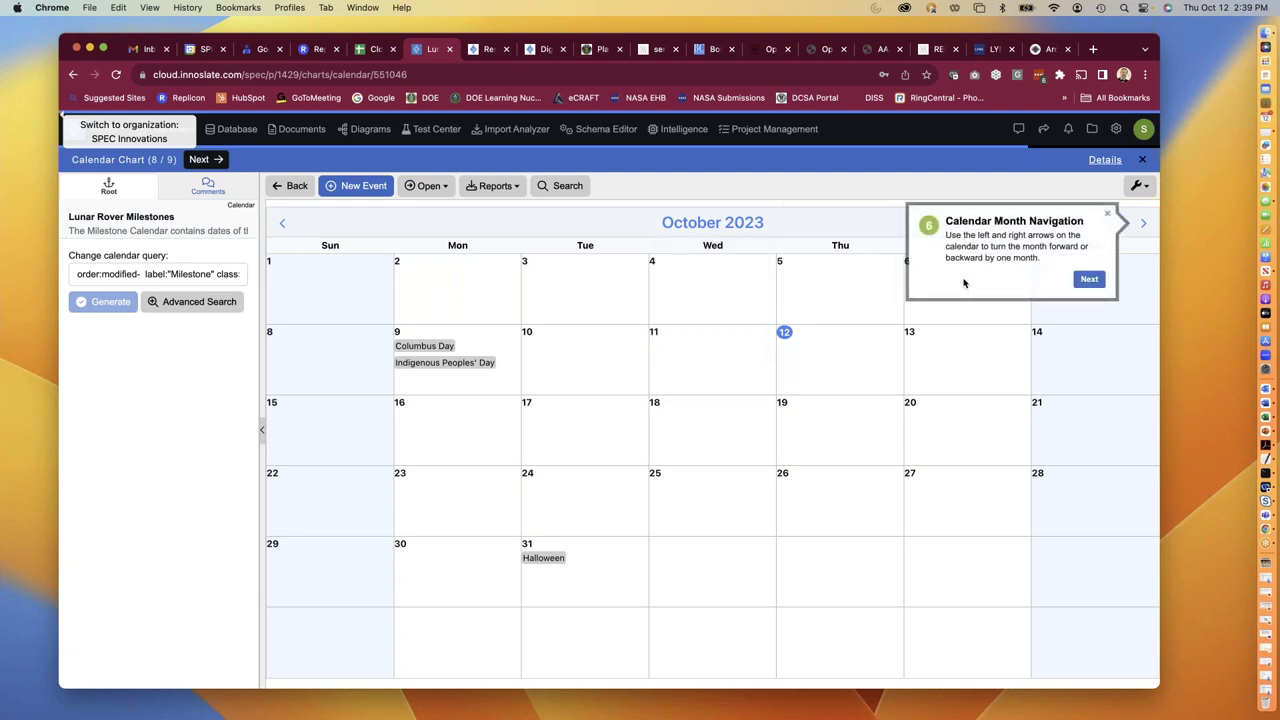
pyautogui.click(1091, 280)
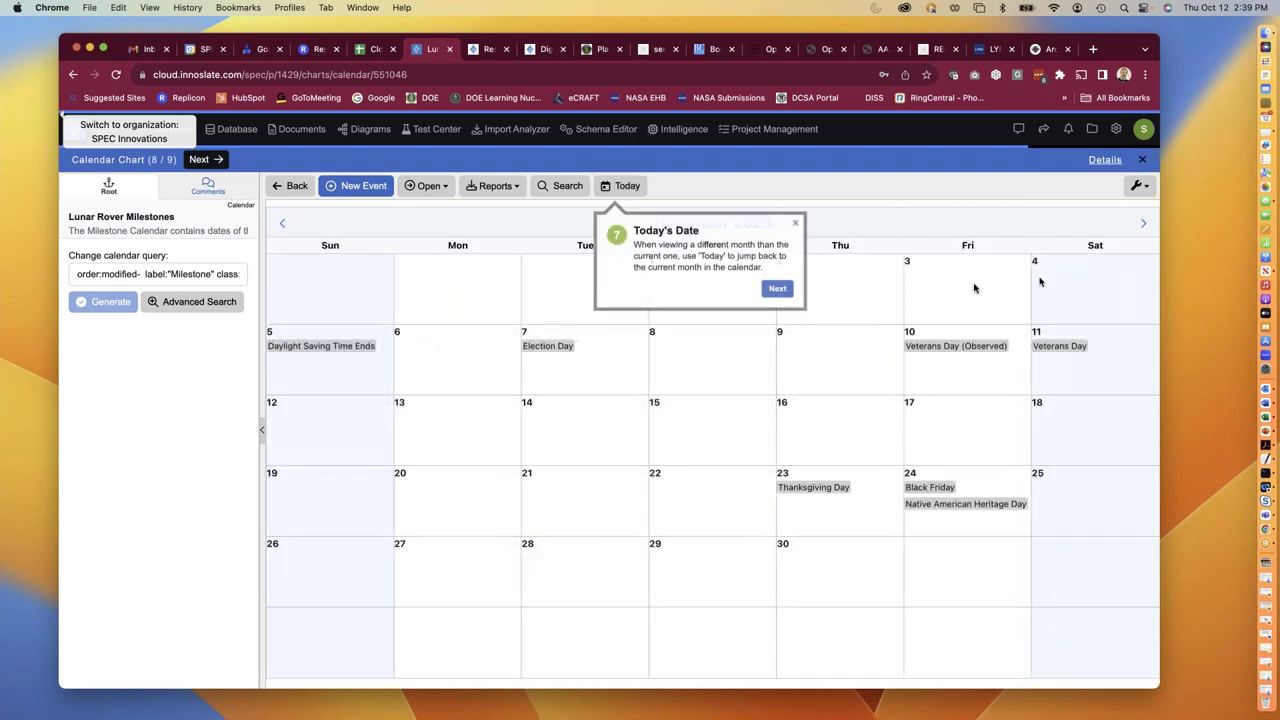
pyautogui.click(776, 287)
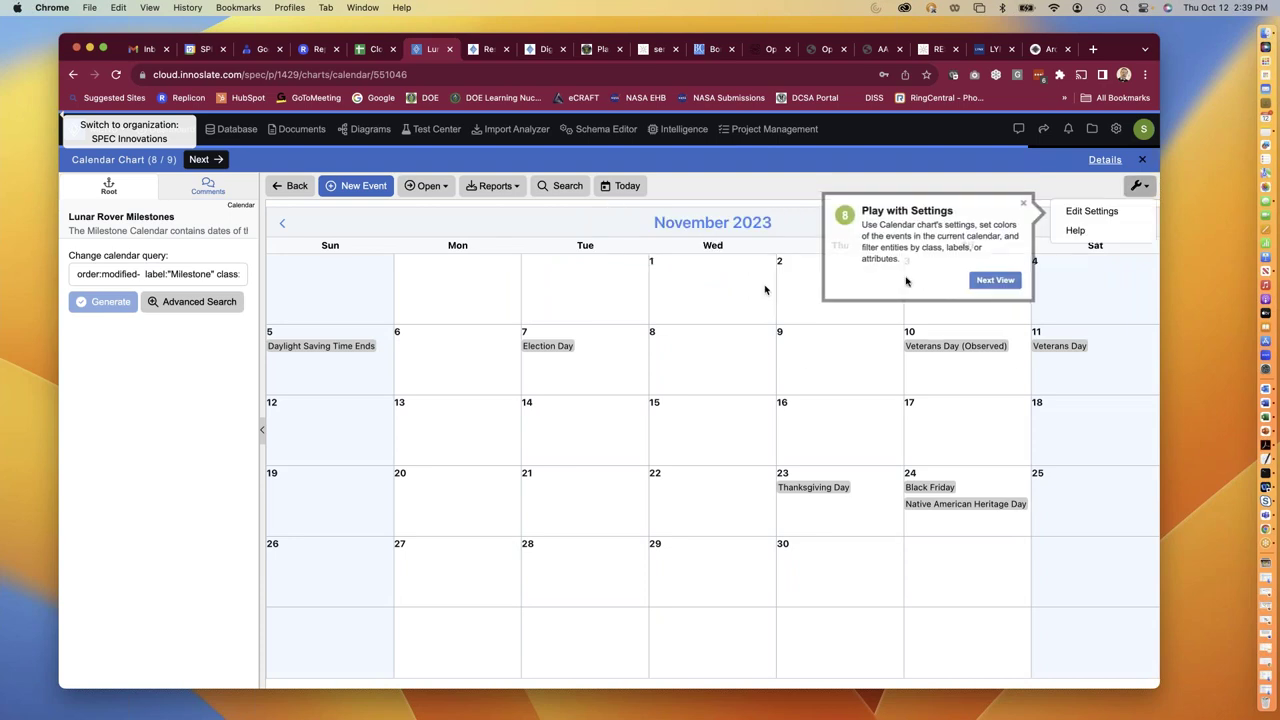
pyautogui.click(993, 282)
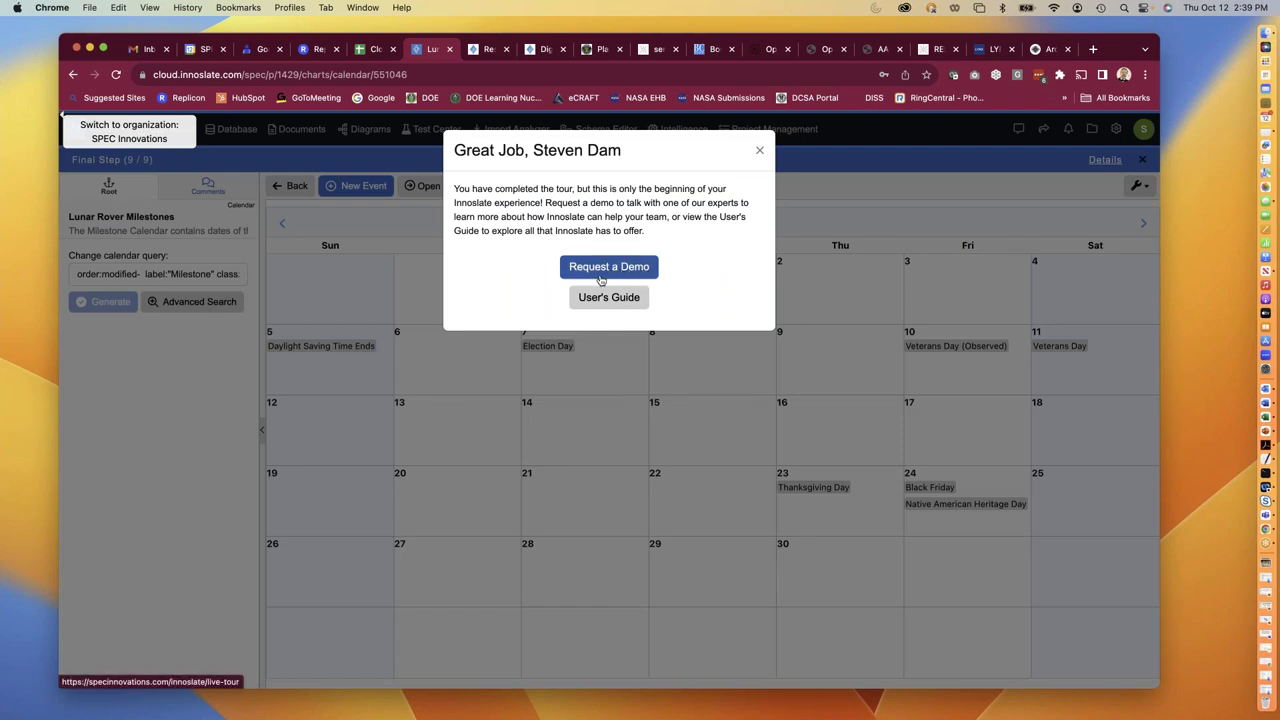
# Dismiss the Great Job message and go to Project Management from the Database menu
pyautogui.click(760, 152)
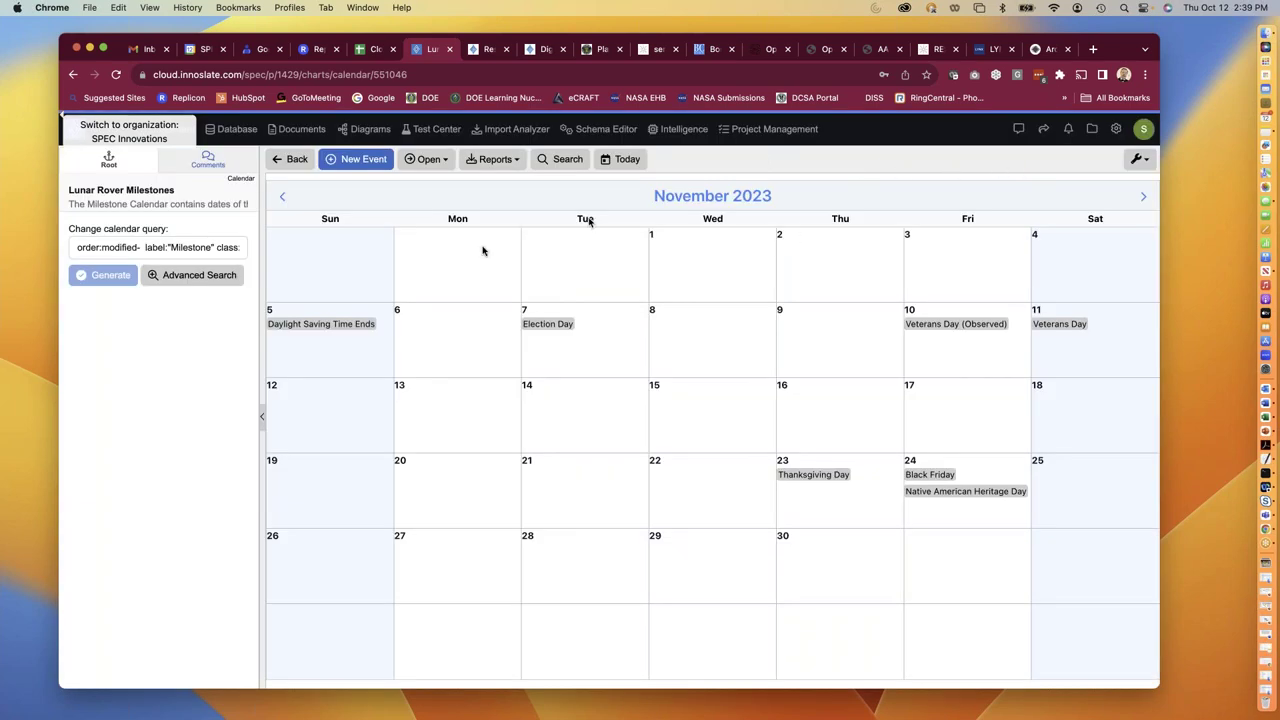
pyautogui.click(225, 133)
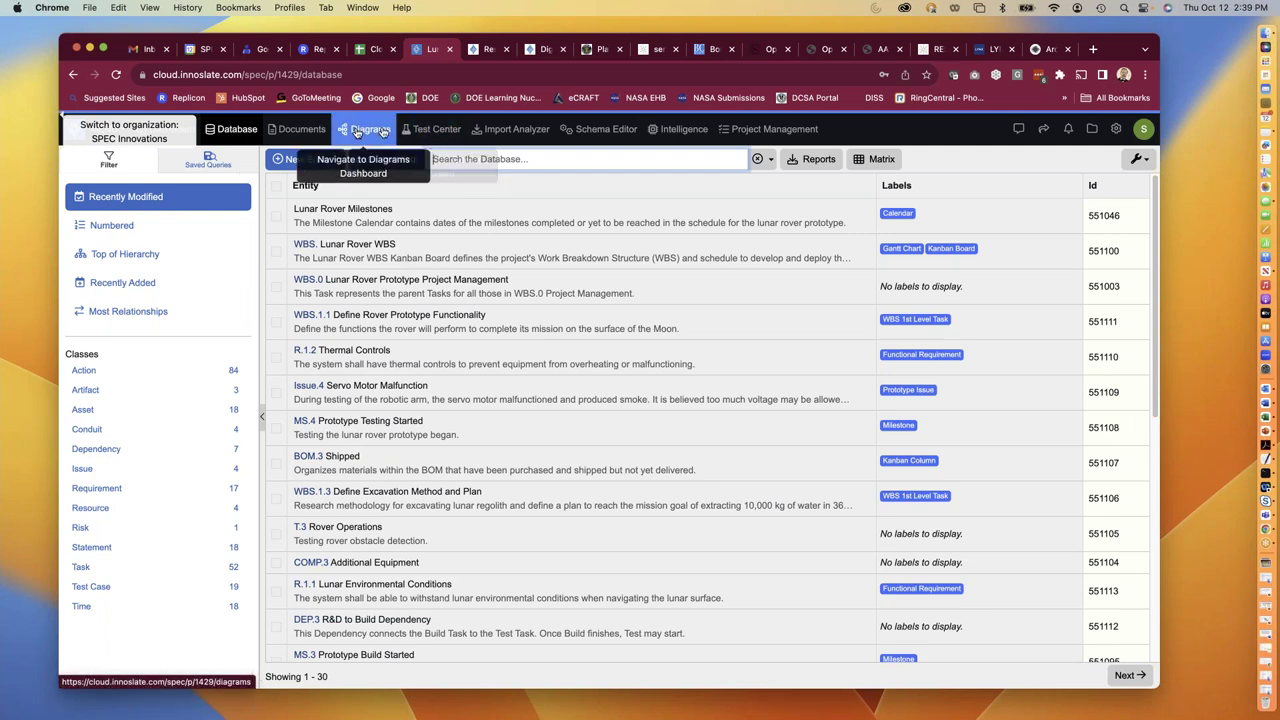
pyautogui.click(788, 138)
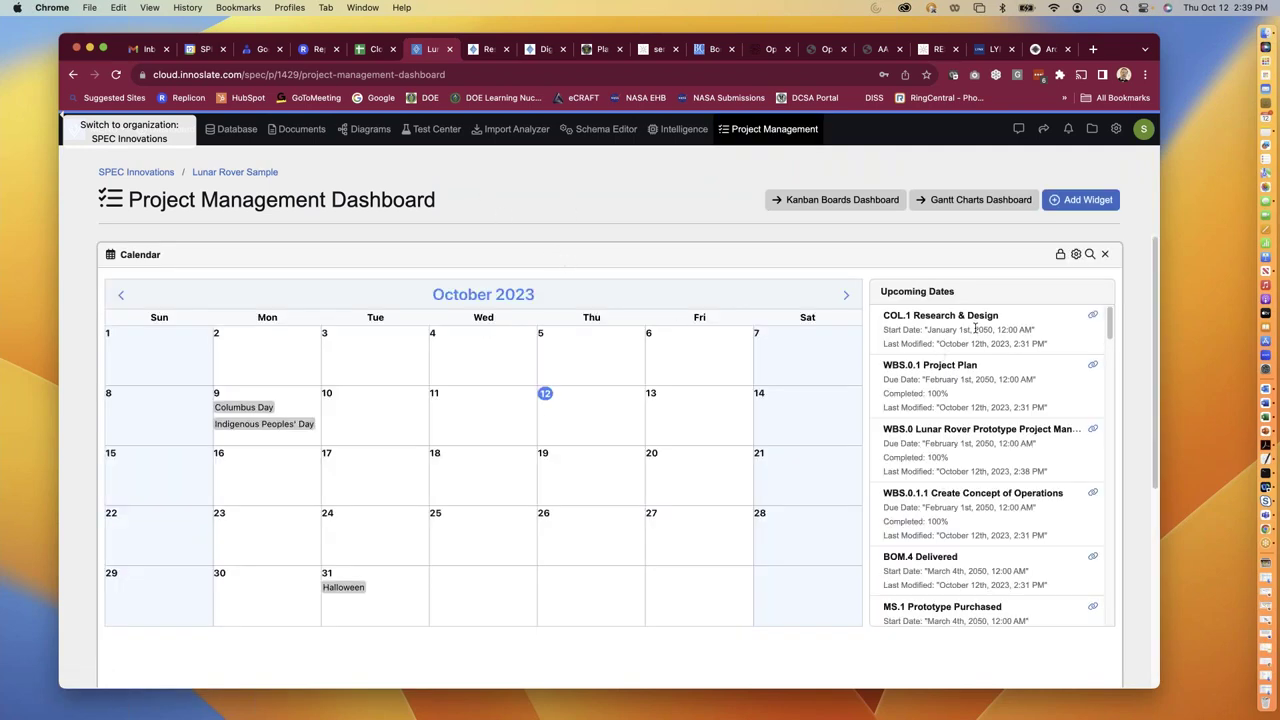
# Jump the dashboard calendar to January 2050 with the year picker, then page forward to April 2050
pyautogui.click(515, 296)
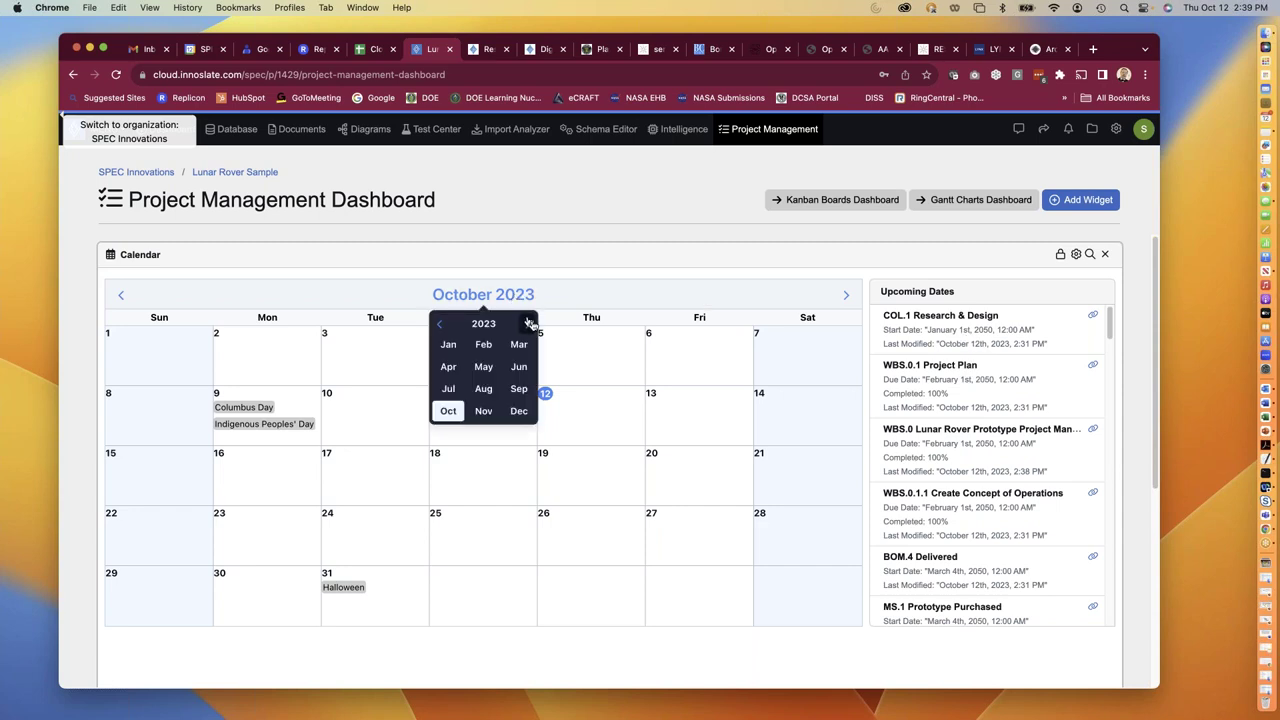
pyautogui.click(530, 324)
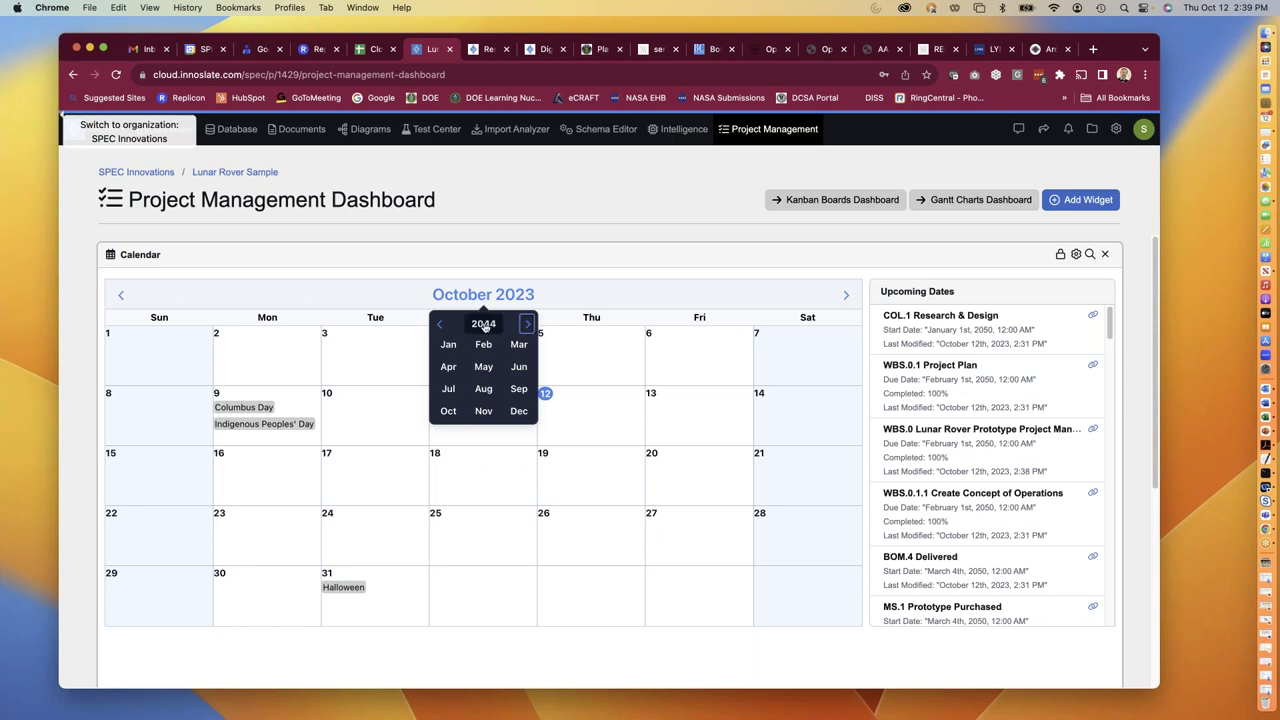
pyautogui.click(499, 325)
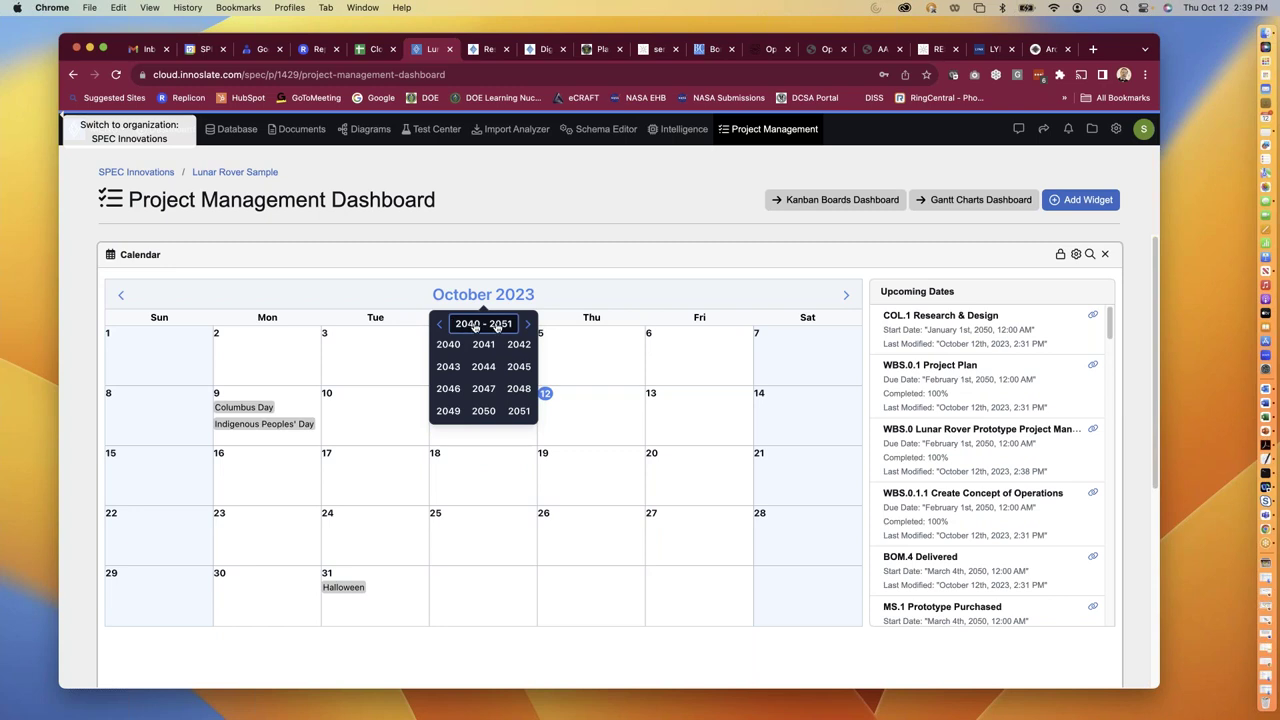
pyautogui.click(483, 412)
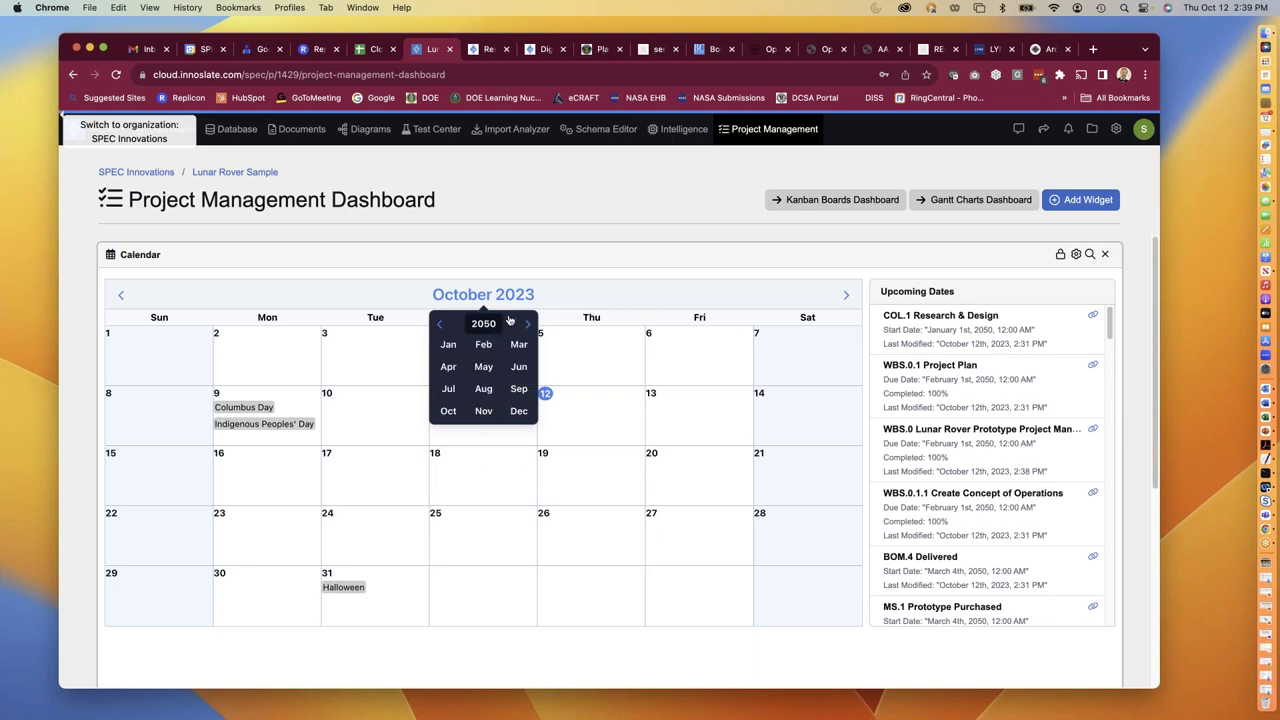
pyautogui.click(449, 345)
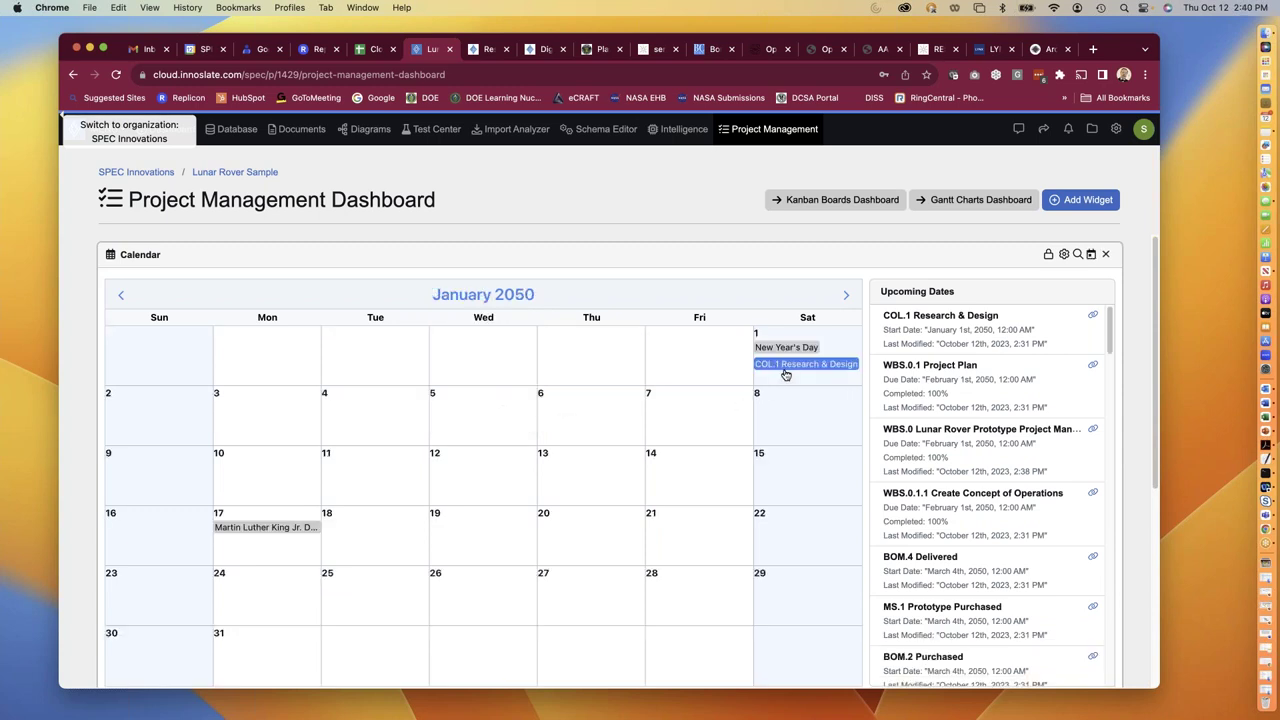
pyautogui.click(846, 298)
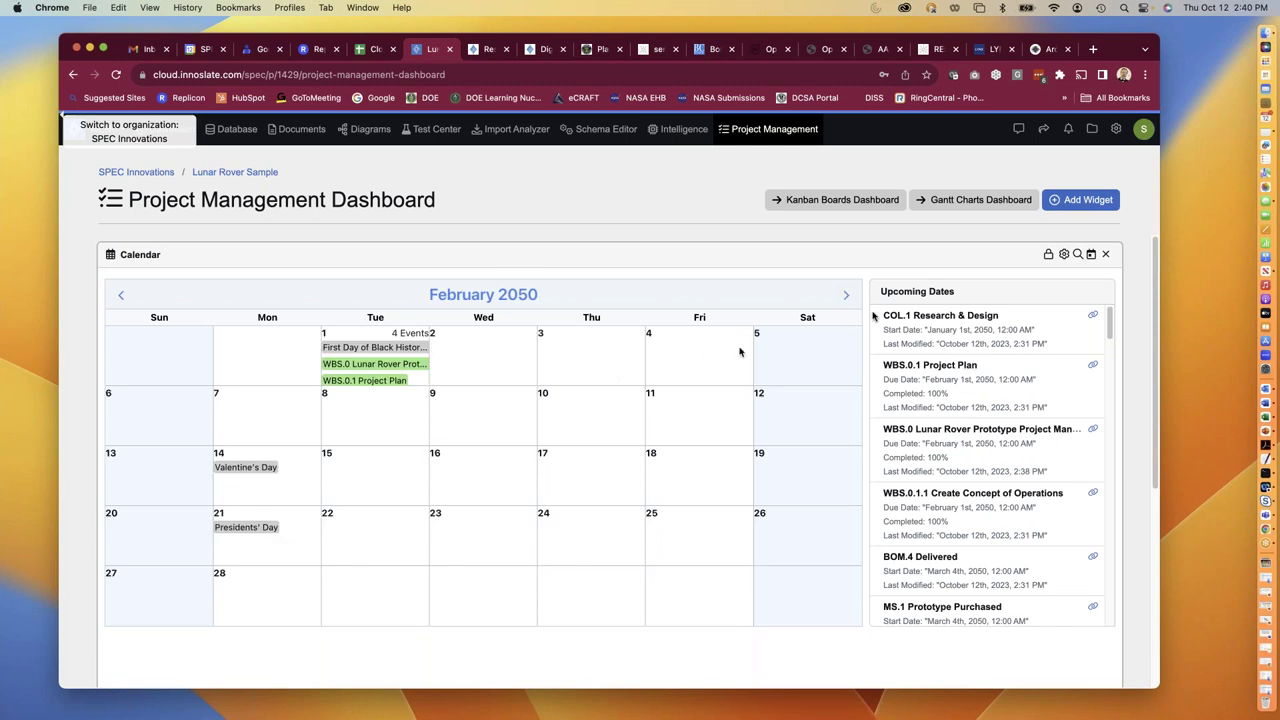
pyautogui.click(845, 296)
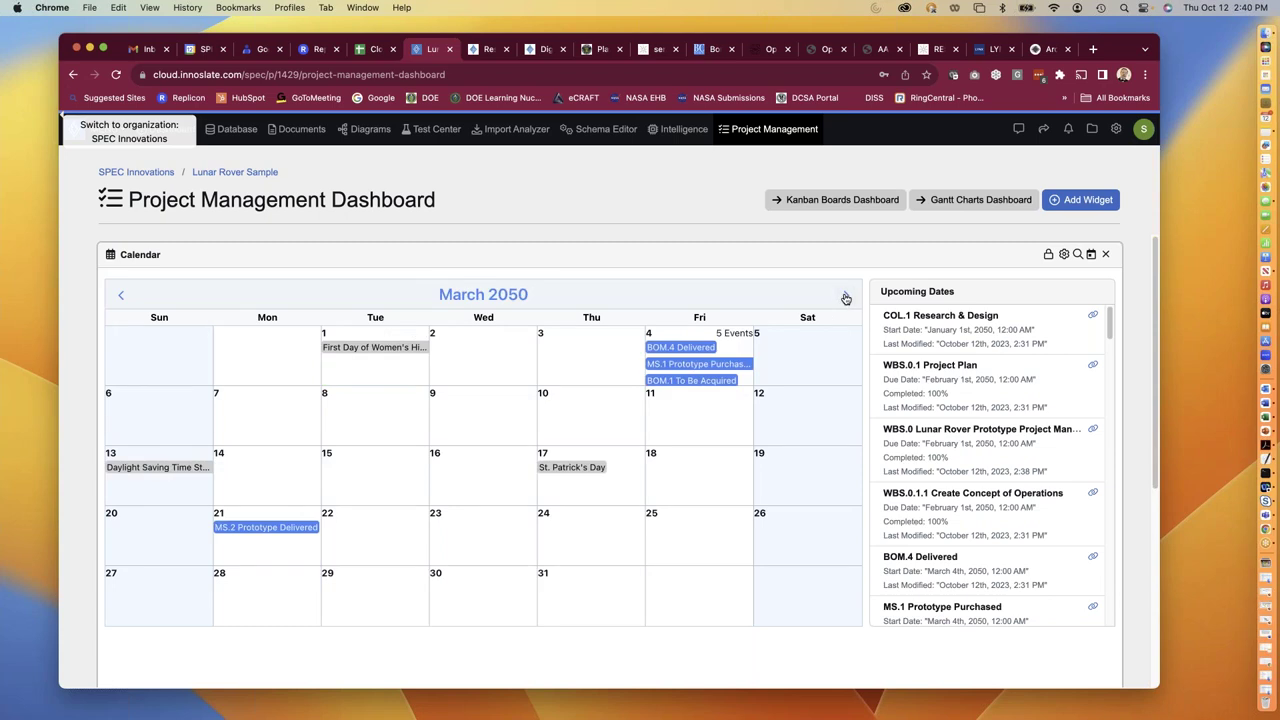
pyautogui.click(845, 296)
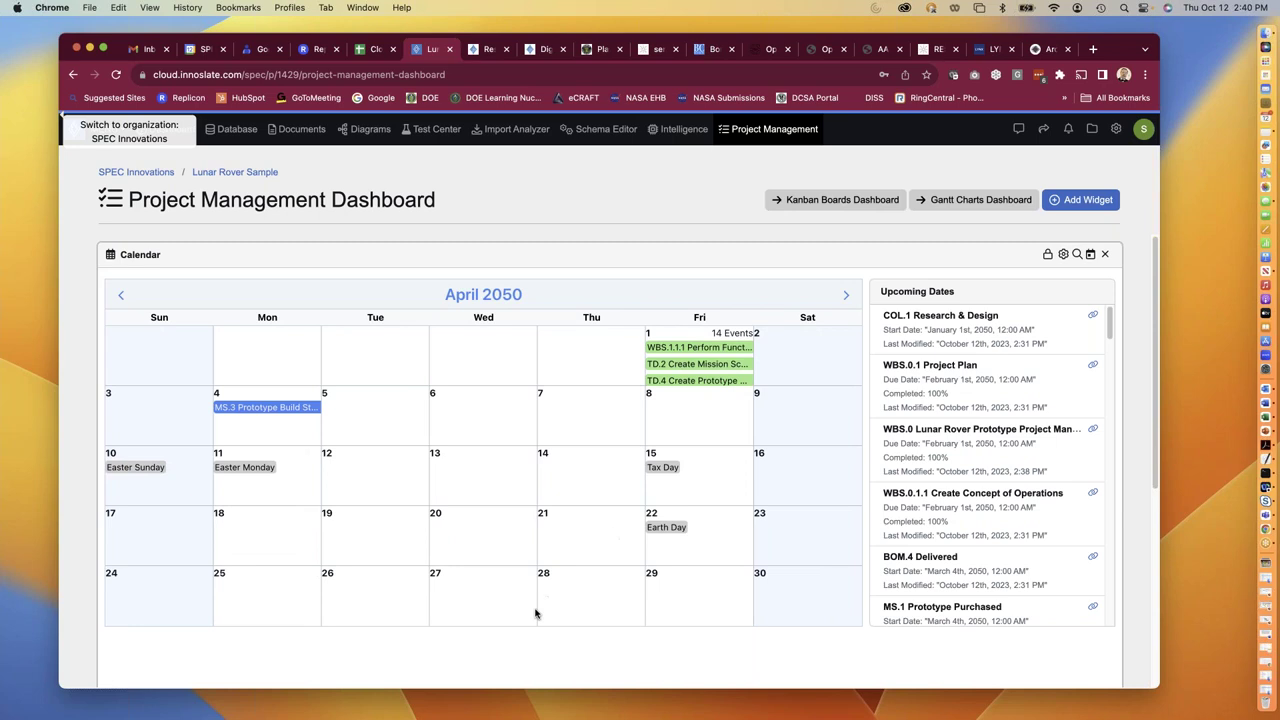
pyautogui.scroll(-5, 535, 614)
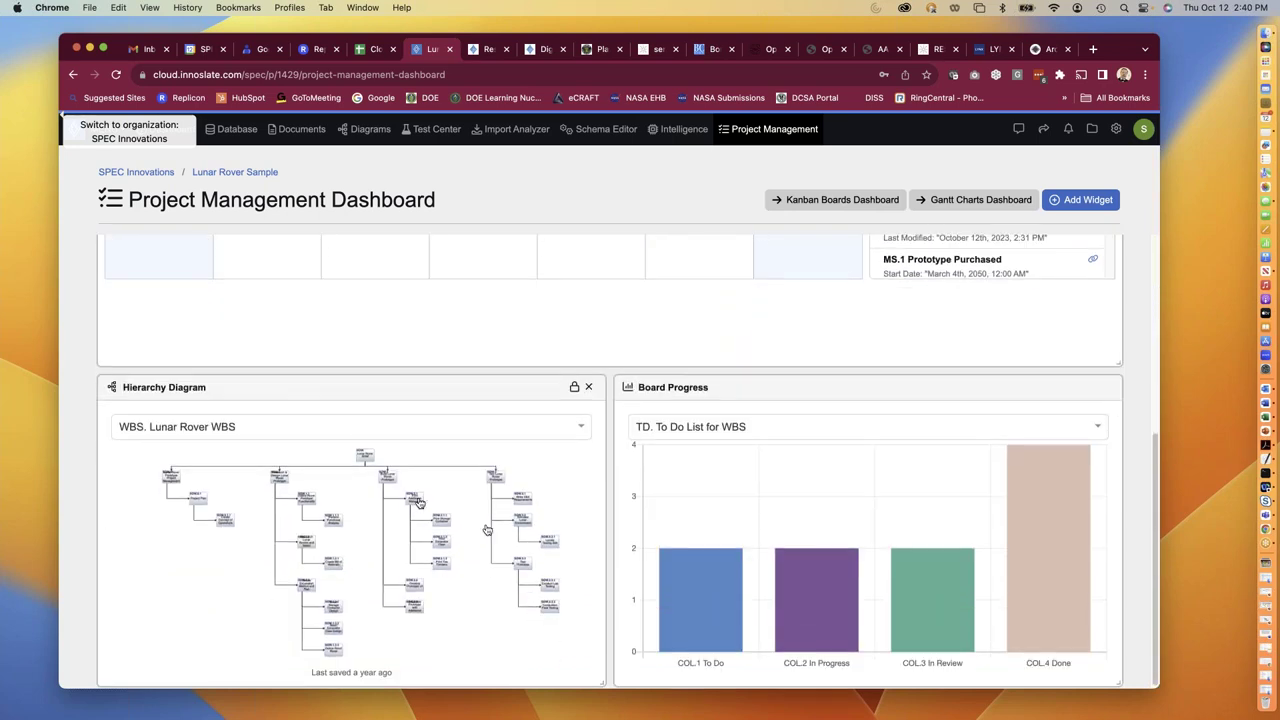
pyautogui.click(344, 434)
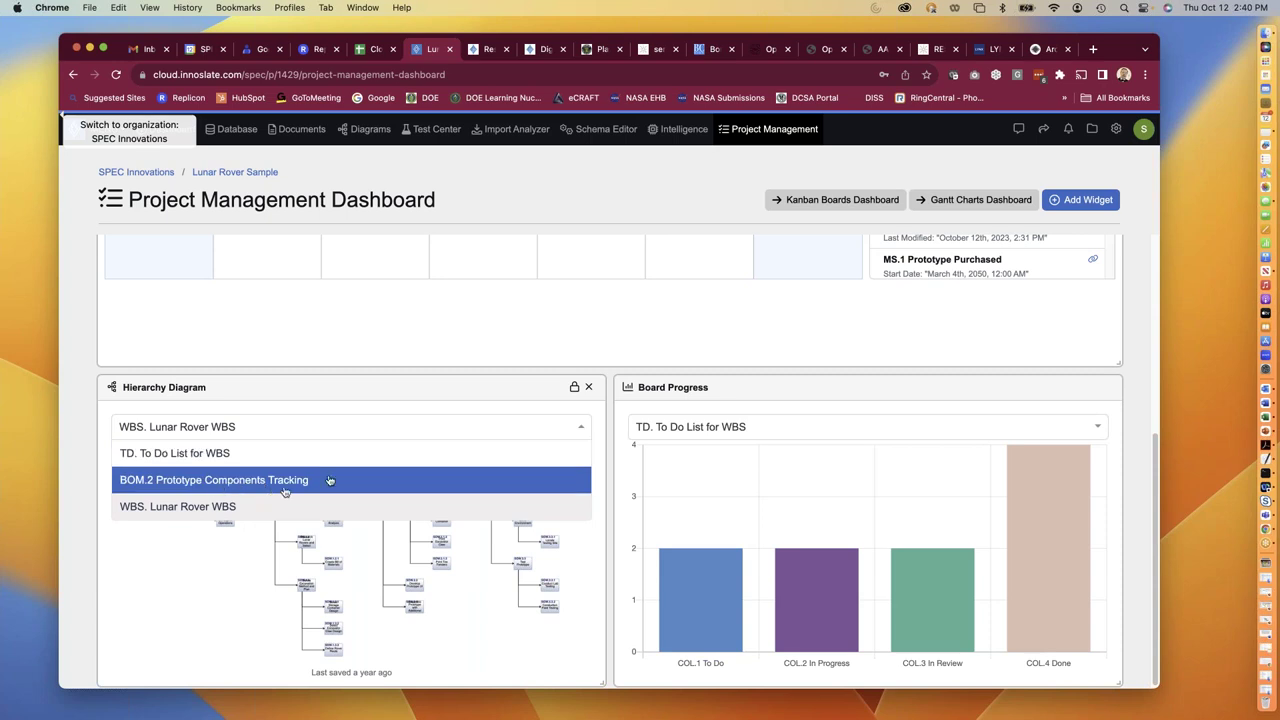
pyautogui.click(774, 398)
pyautogui.click(801, 438)
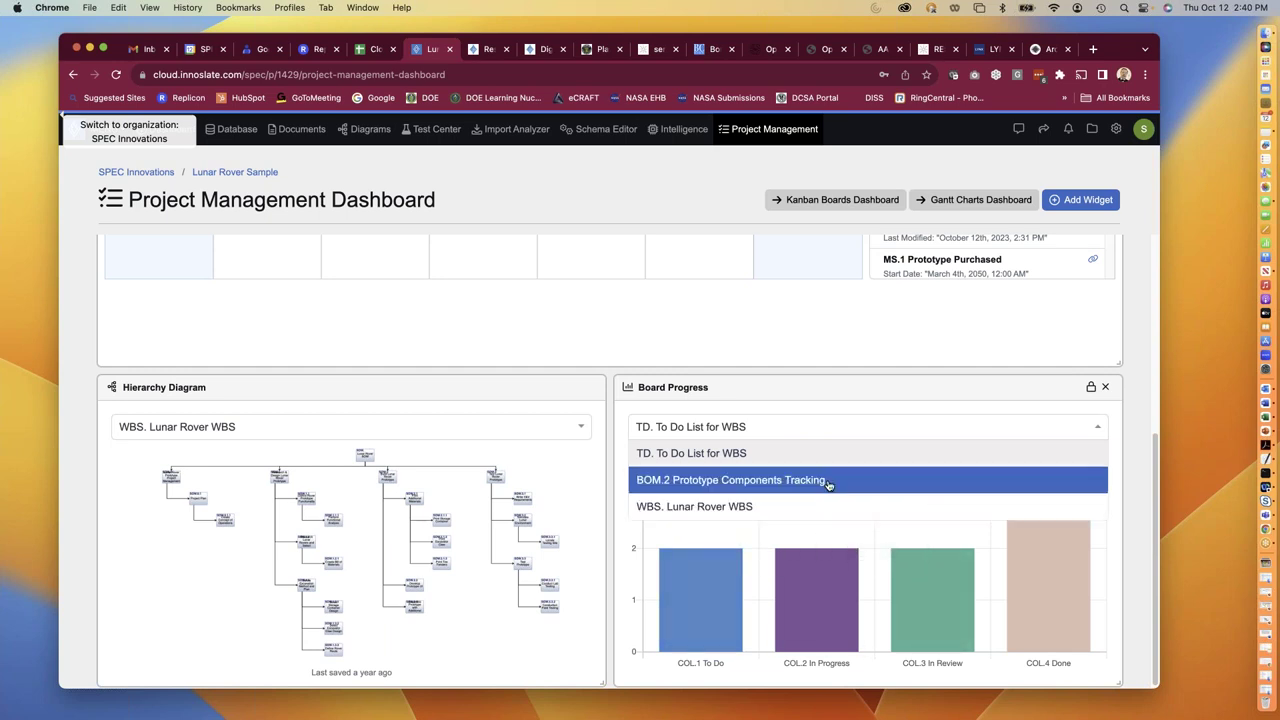
pyautogui.click(832, 392)
pyautogui.scroll(1, 936, 414)
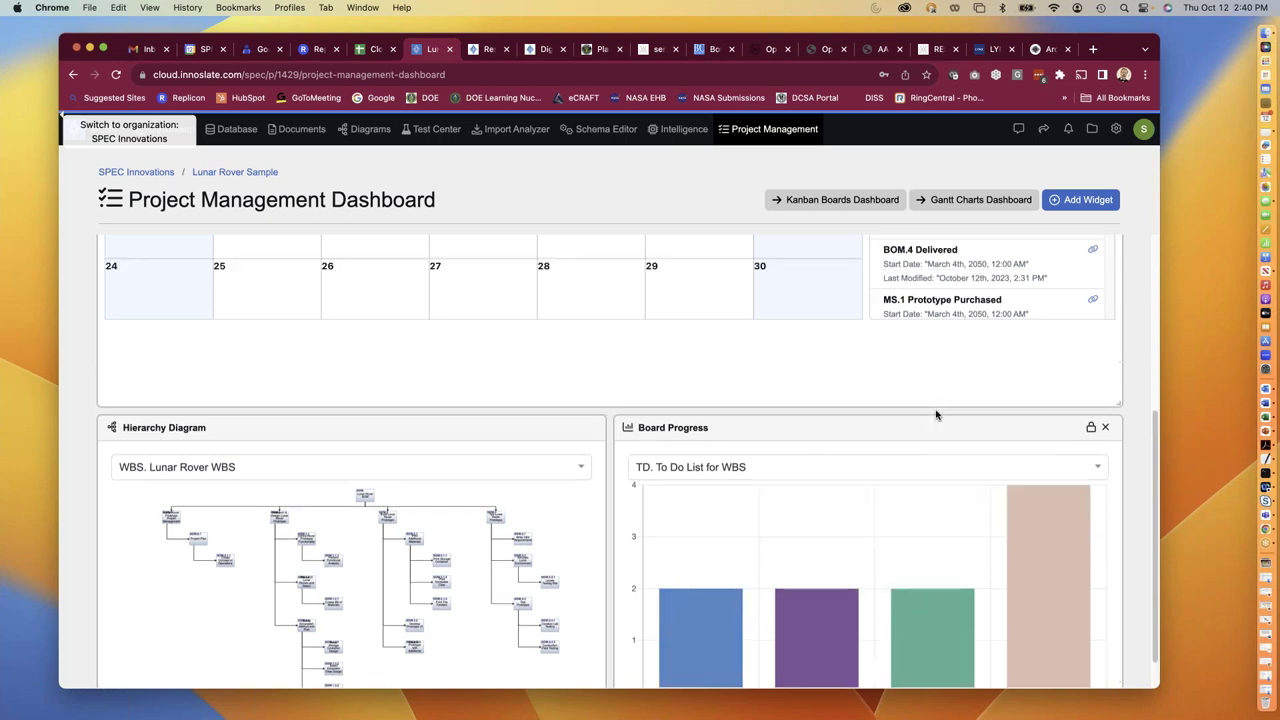
pyautogui.scroll(6, 936, 414)
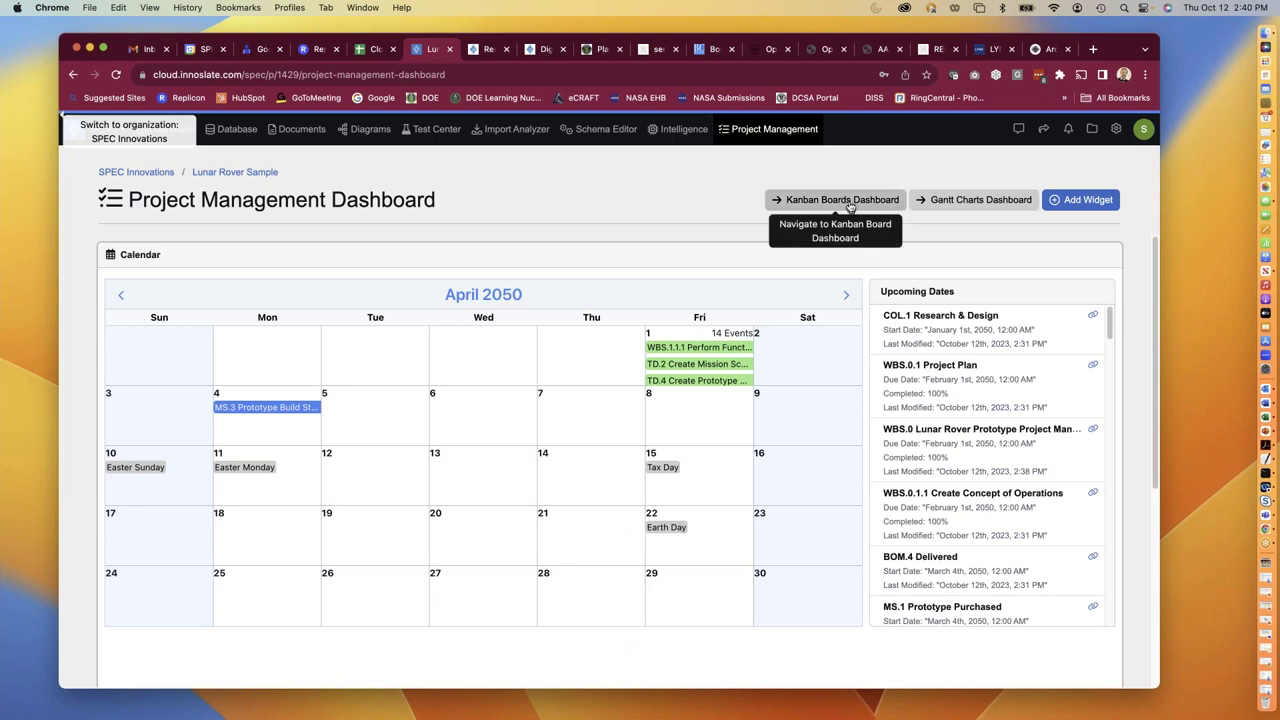
# Go to the WBS. Lunar Rover WBS Kanban board and review the Project Plan card's attributes
pyautogui.click(849, 204)
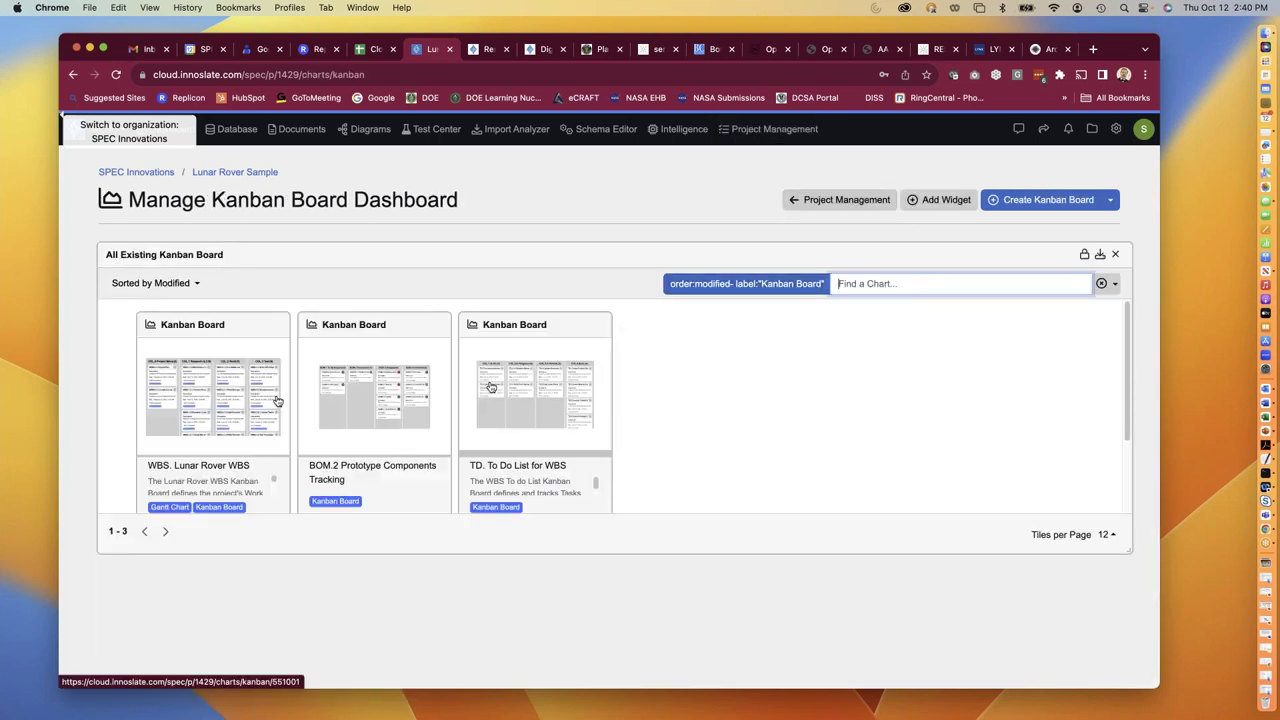
pyautogui.click(232, 404)
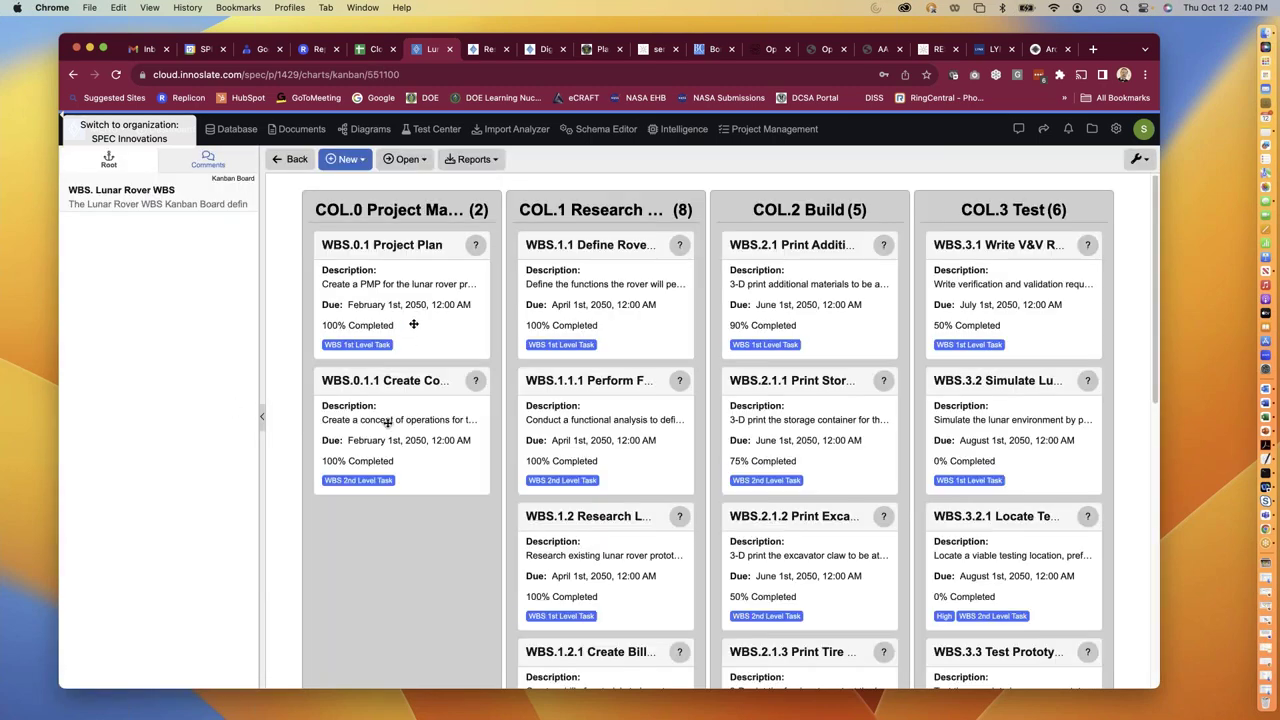
pyautogui.click(431, 281)
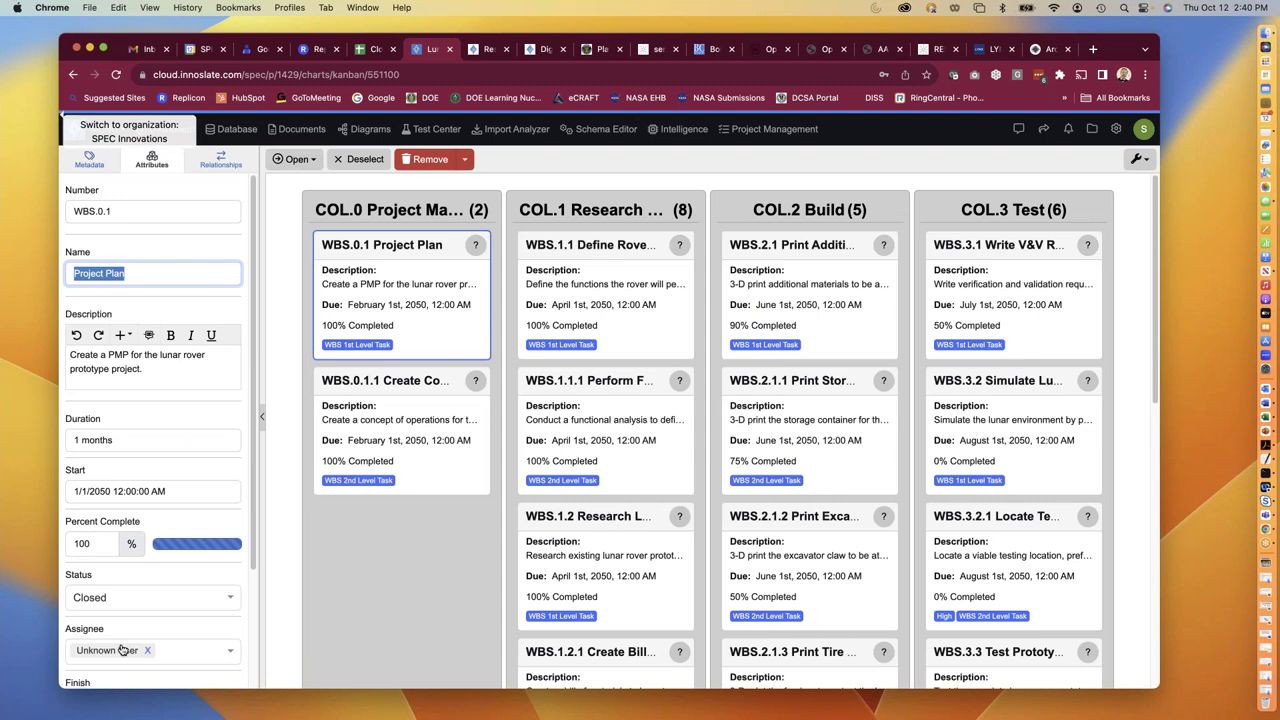
pyautogui.scroll(-3, 121, 650)
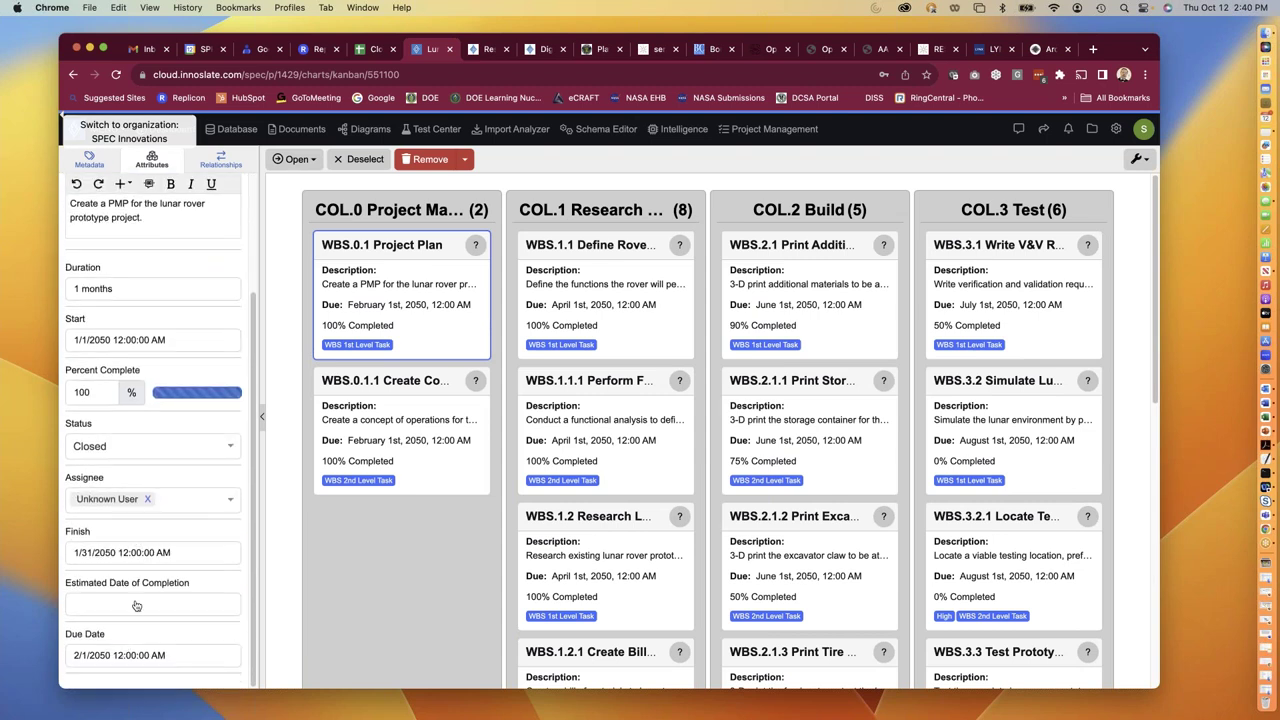
pyautogui.scroll(3, 133, 524)
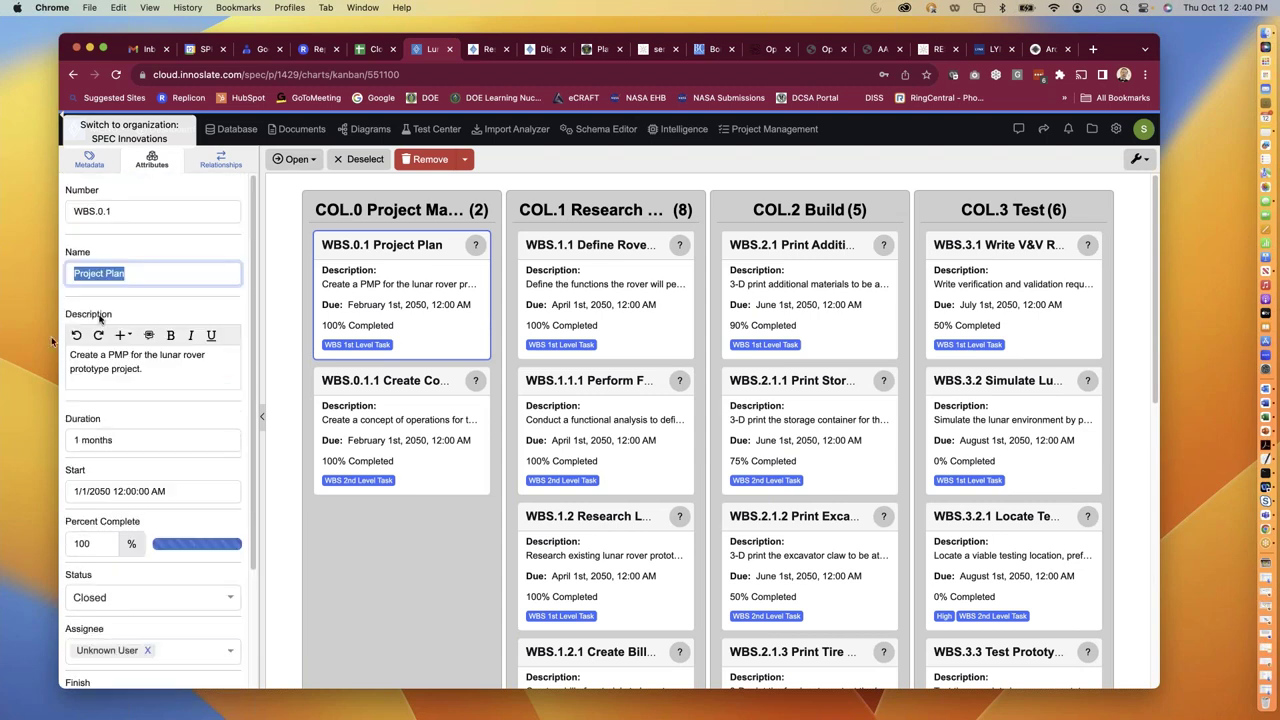
# Review the Project Plan task's relationships, filtered to active relationships only
pyautogui.click(220, 158)
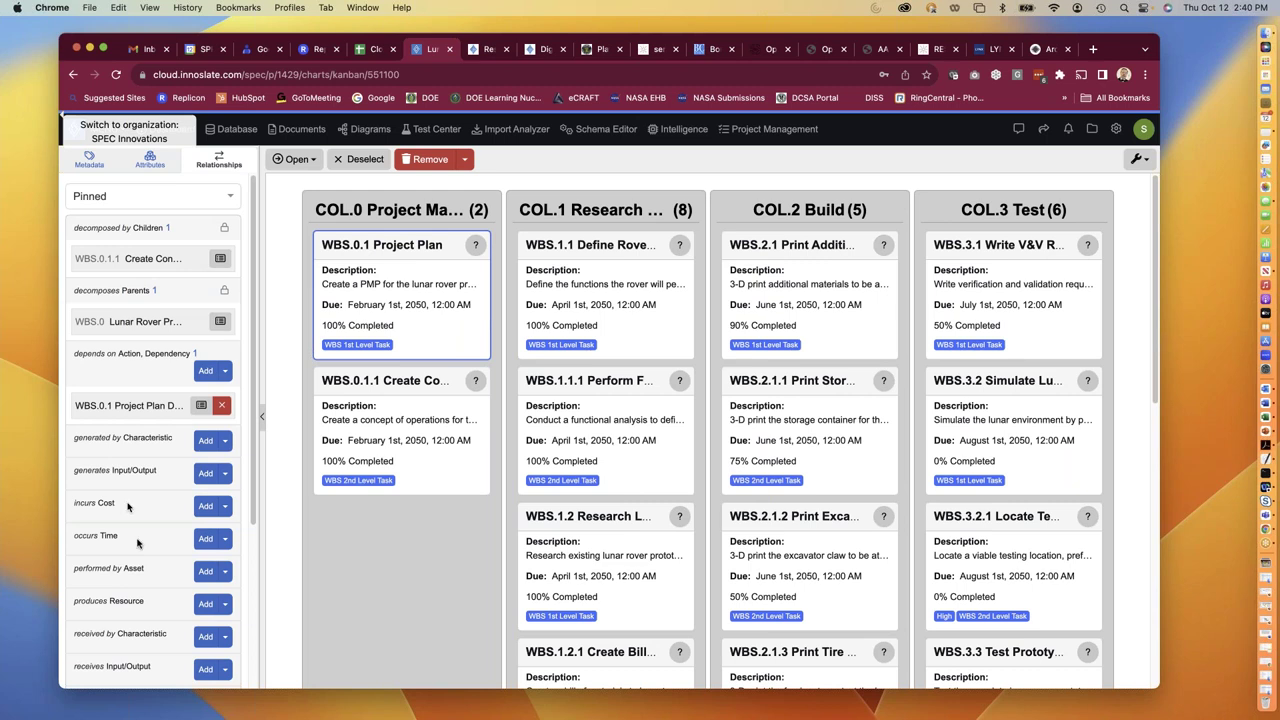
pyautogui.scroll(-5, 150, 570)
pyautogui.scroll(5, 160, 392)
pyautogui.click(168, 205)
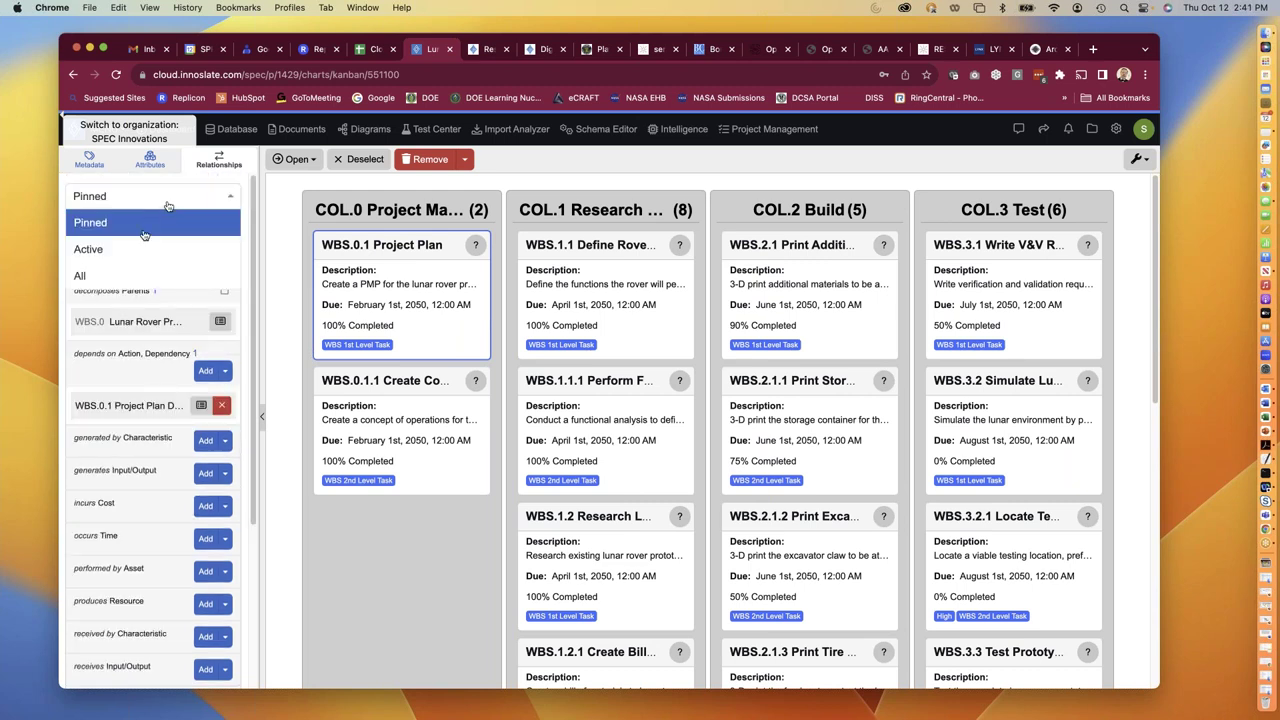
pyautogui.click(133, 255)
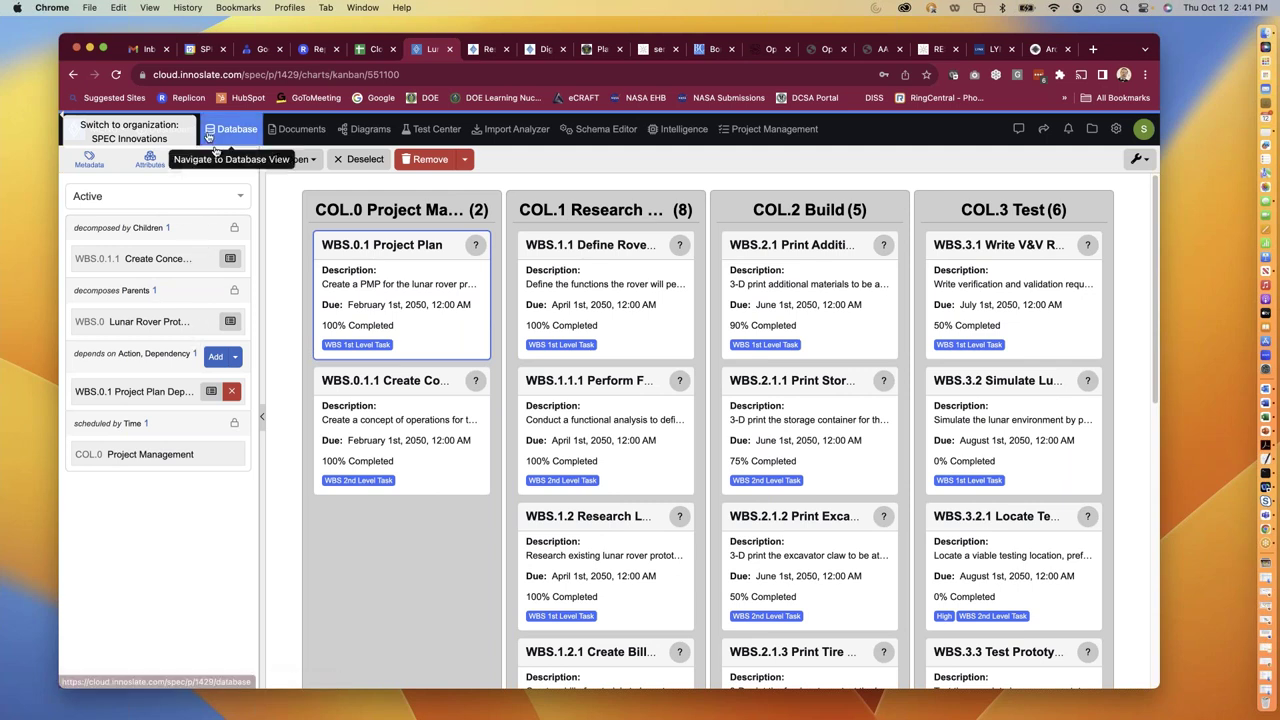
# Check the task's metadata and labels, then bring up its full details page
pyautogui.click(92, 160)
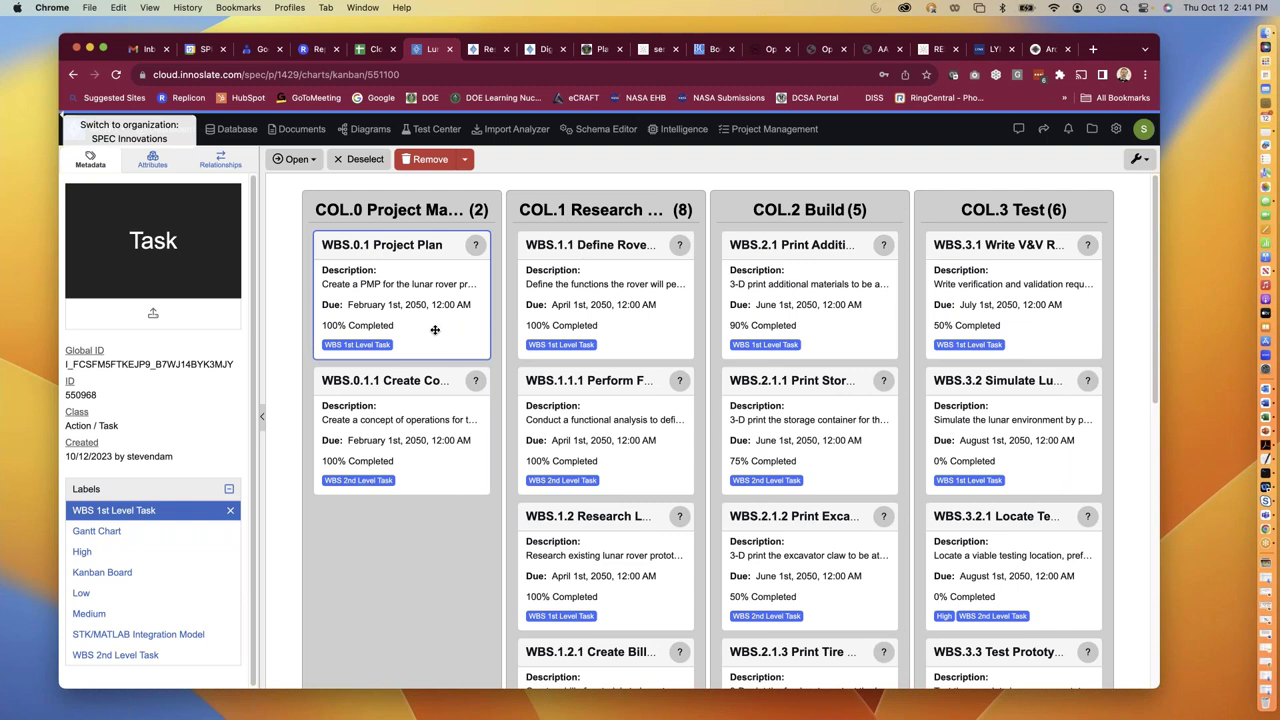
pyautogui.click(313, 160)
pyautogui.click(320, 192)
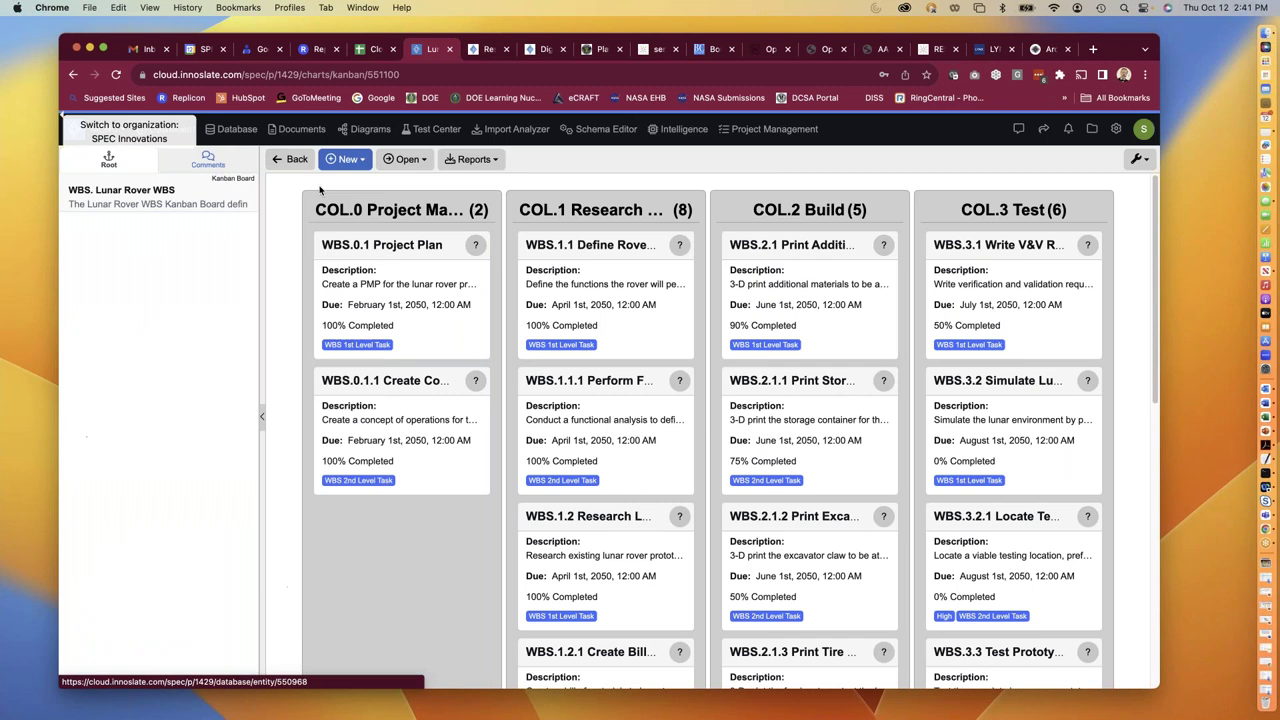
pyautogui.doubleClick(378, 304)
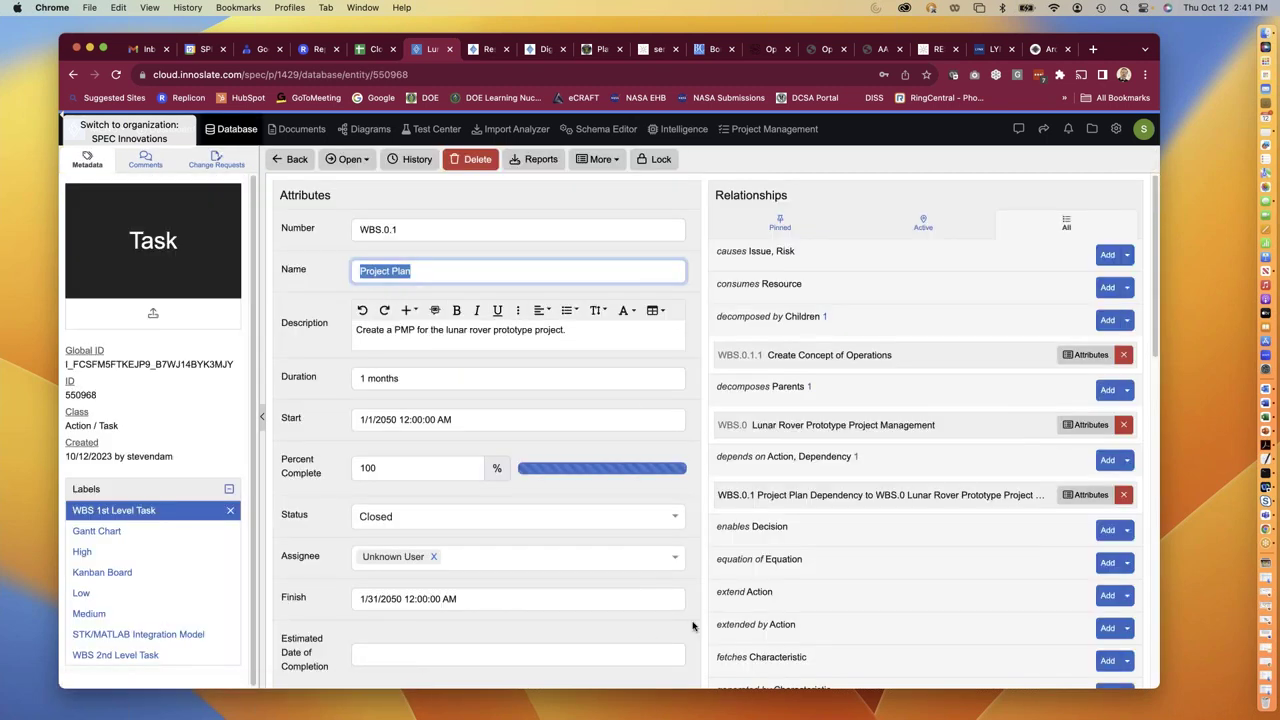
pyautogui.scroll(-5, 660, 628)
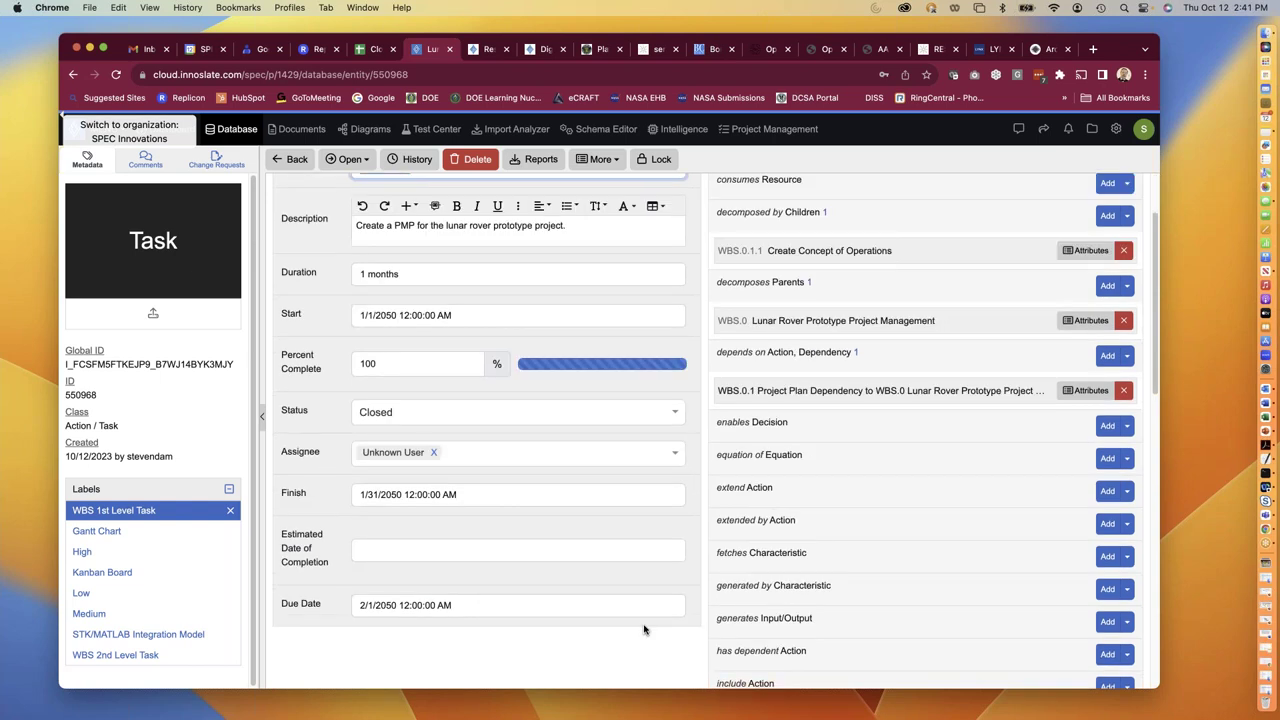
pyautogui.scroll(5, 644, 629)
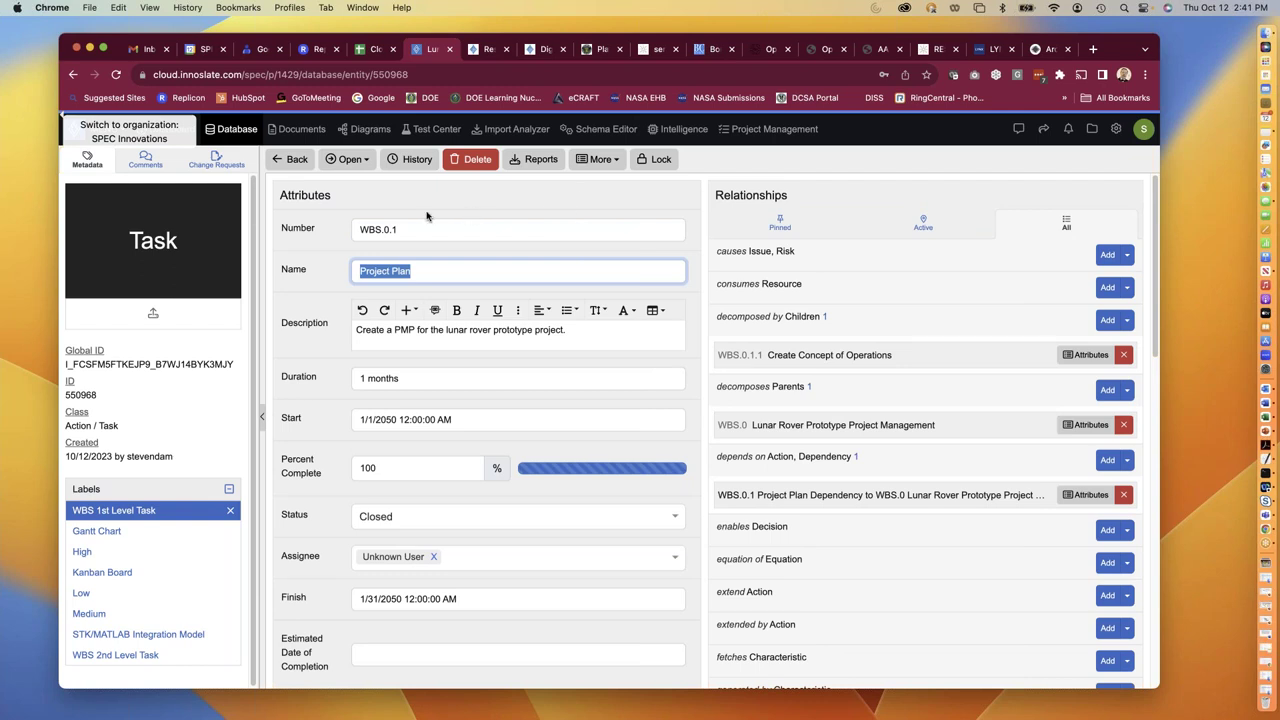
pyautogui.click(293, 162)
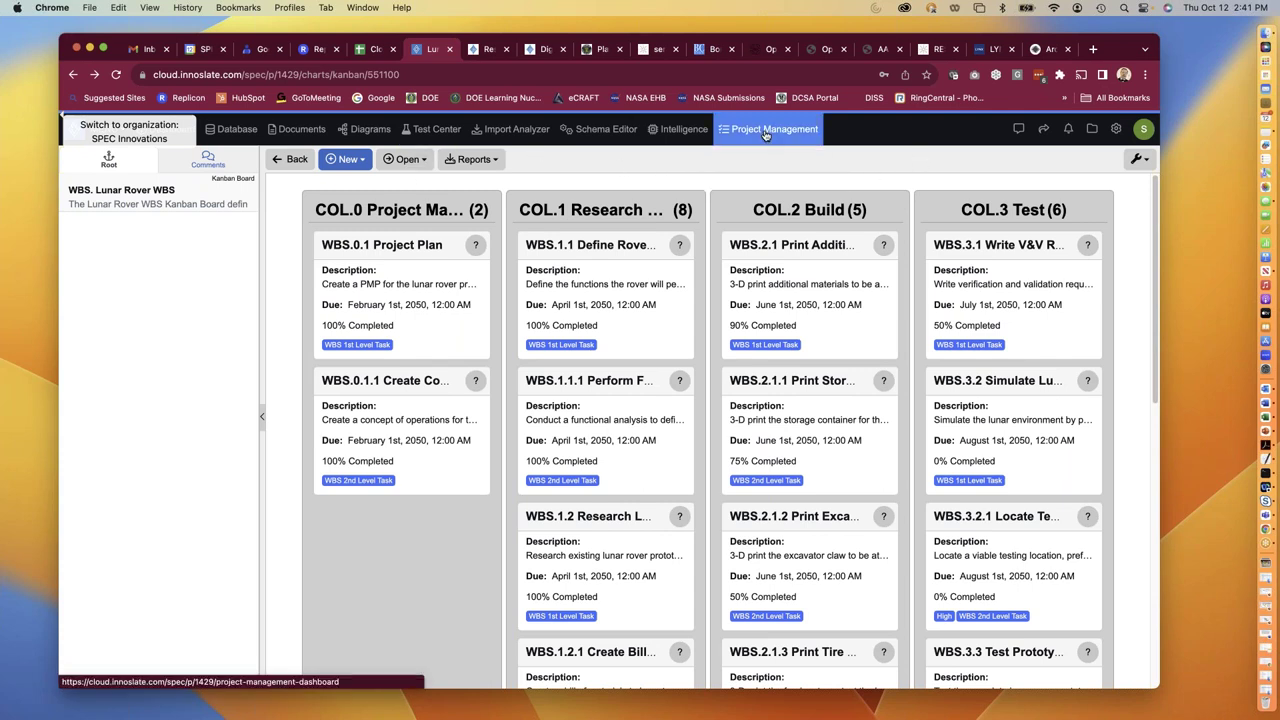
# Return to the Project Management Dashboard and start a new Countdown Clock widget
pyautogui.click(766, 135)
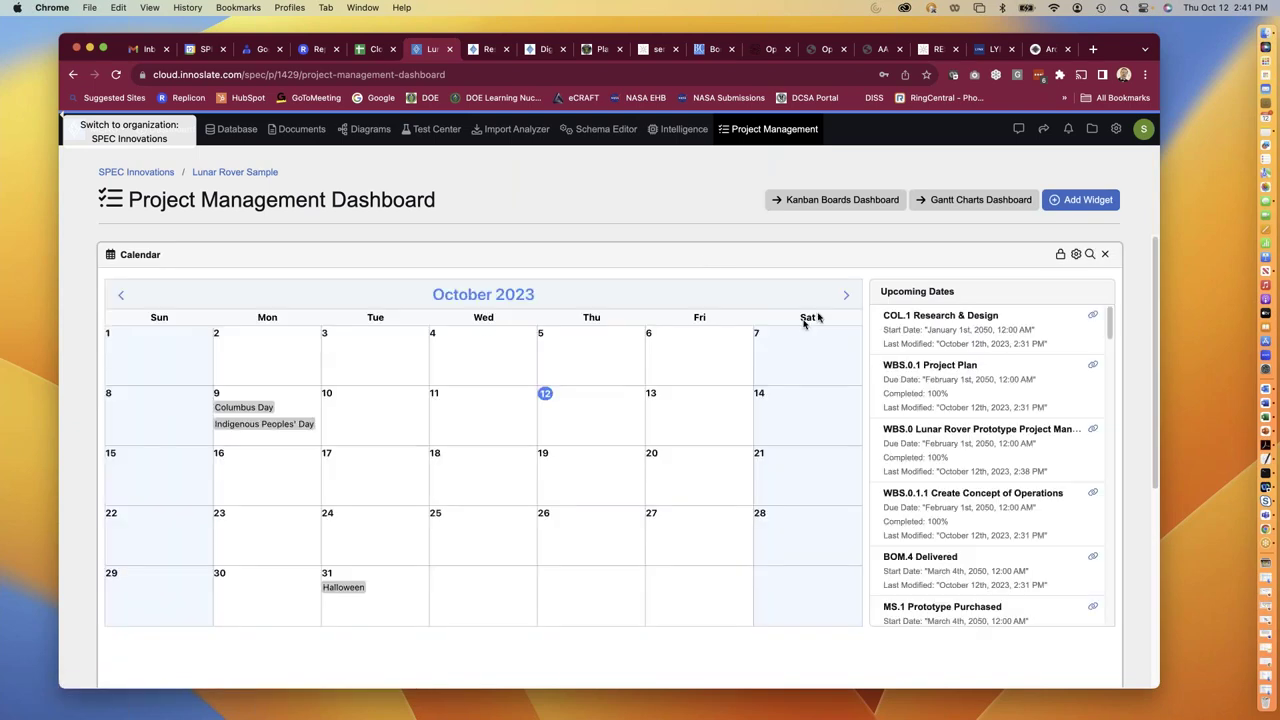
pyautogui.click(1063, 200)
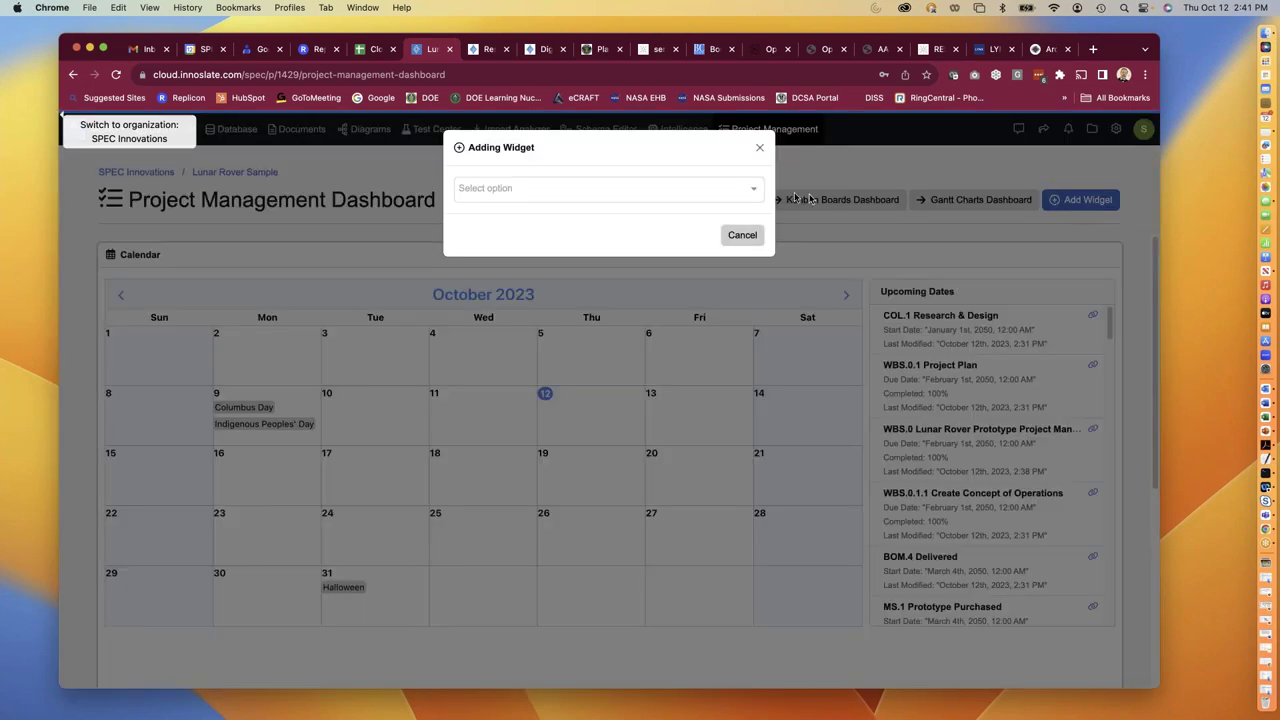
pyautogui.click(689, 192)
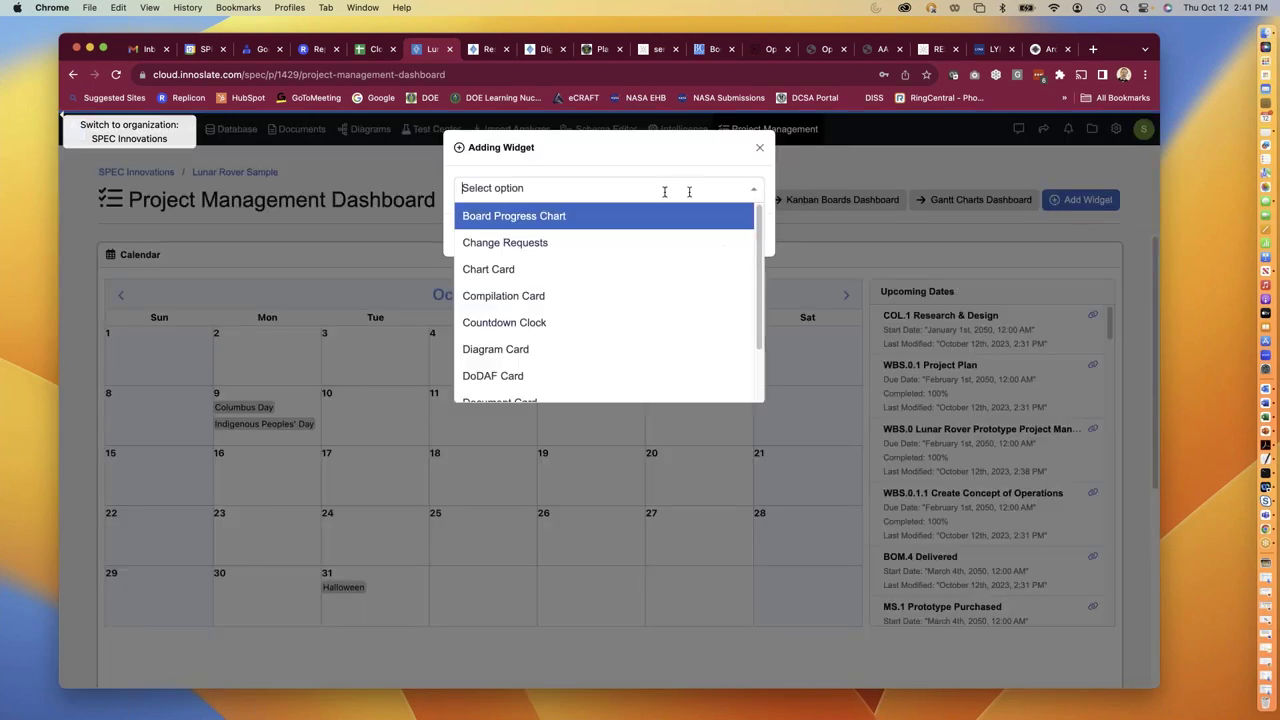
pyautogui.click(492, 336)
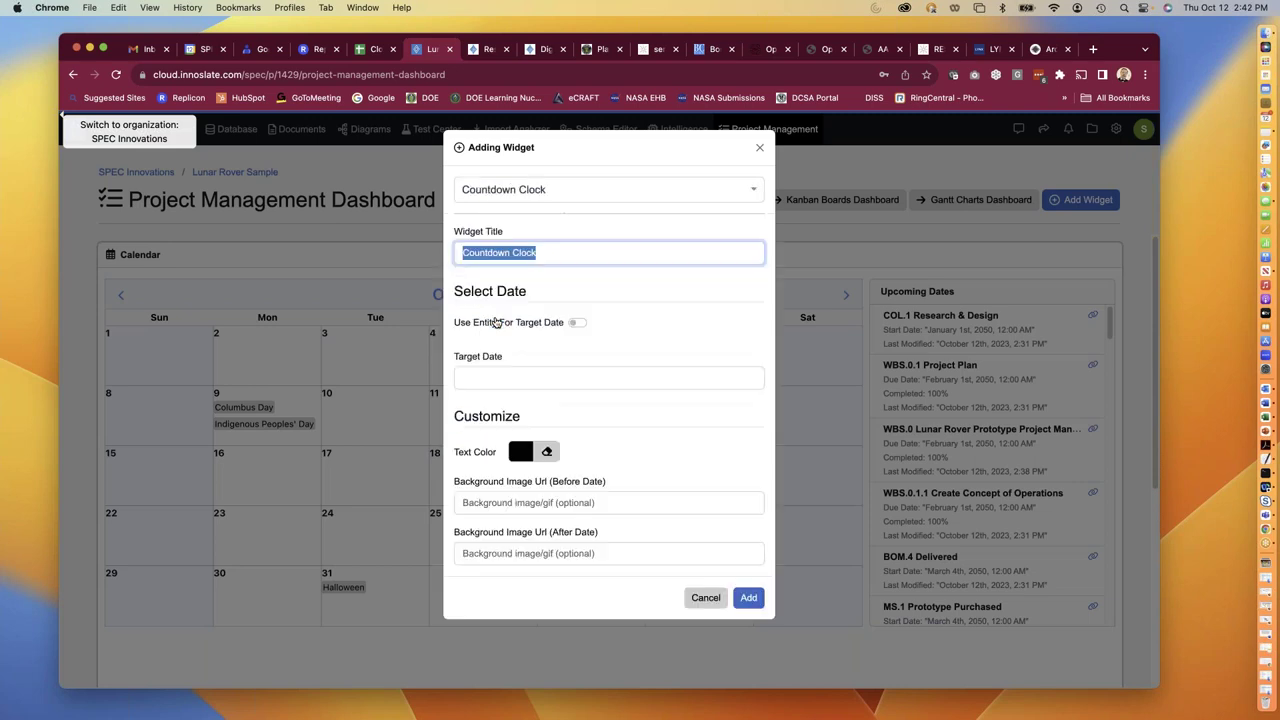
# Set the countdown target to October 13, 2023 at 1:00 PM and add the widget
pyautogui.click(529, 379)
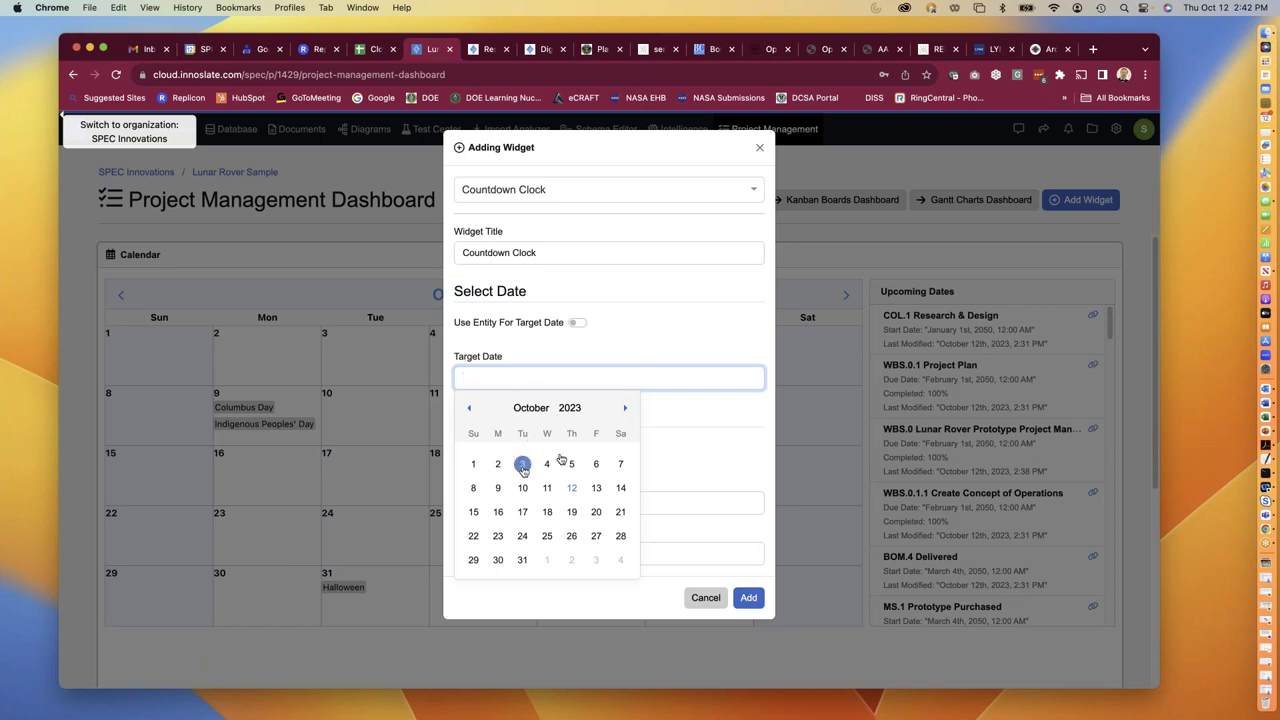
pyautogui.click(596, 490)
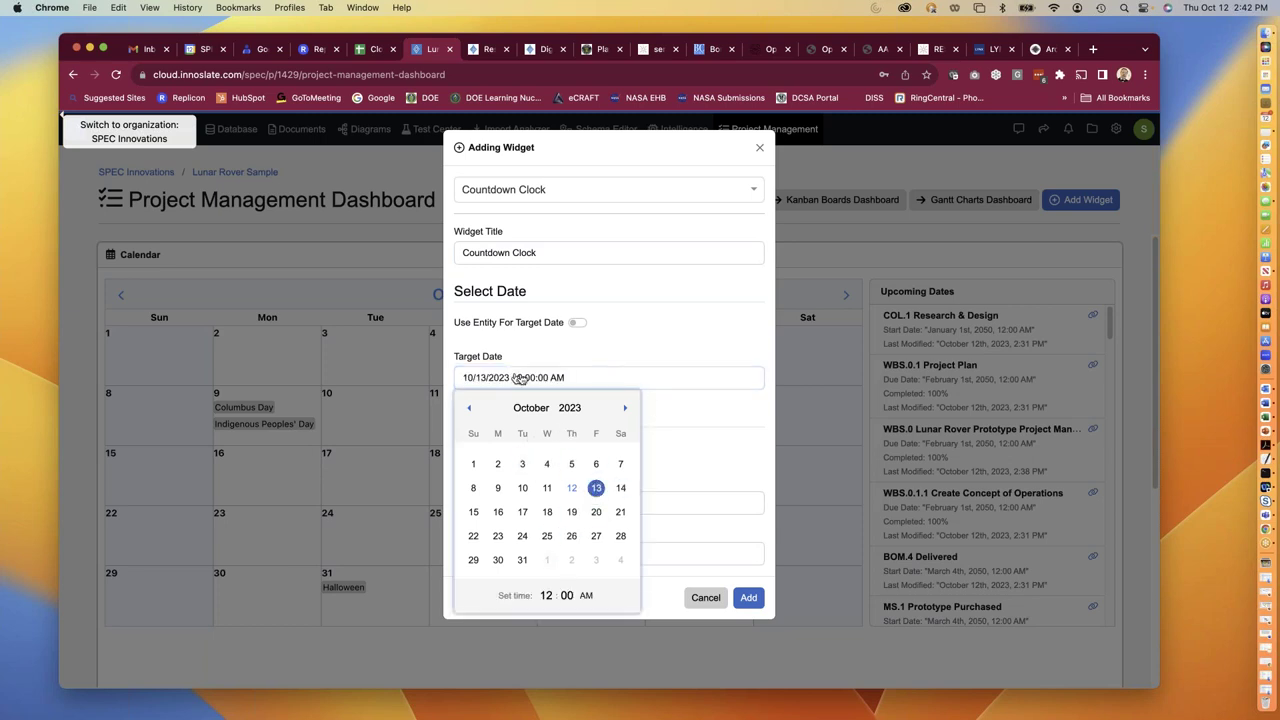
pyautogui.click(546, 595)
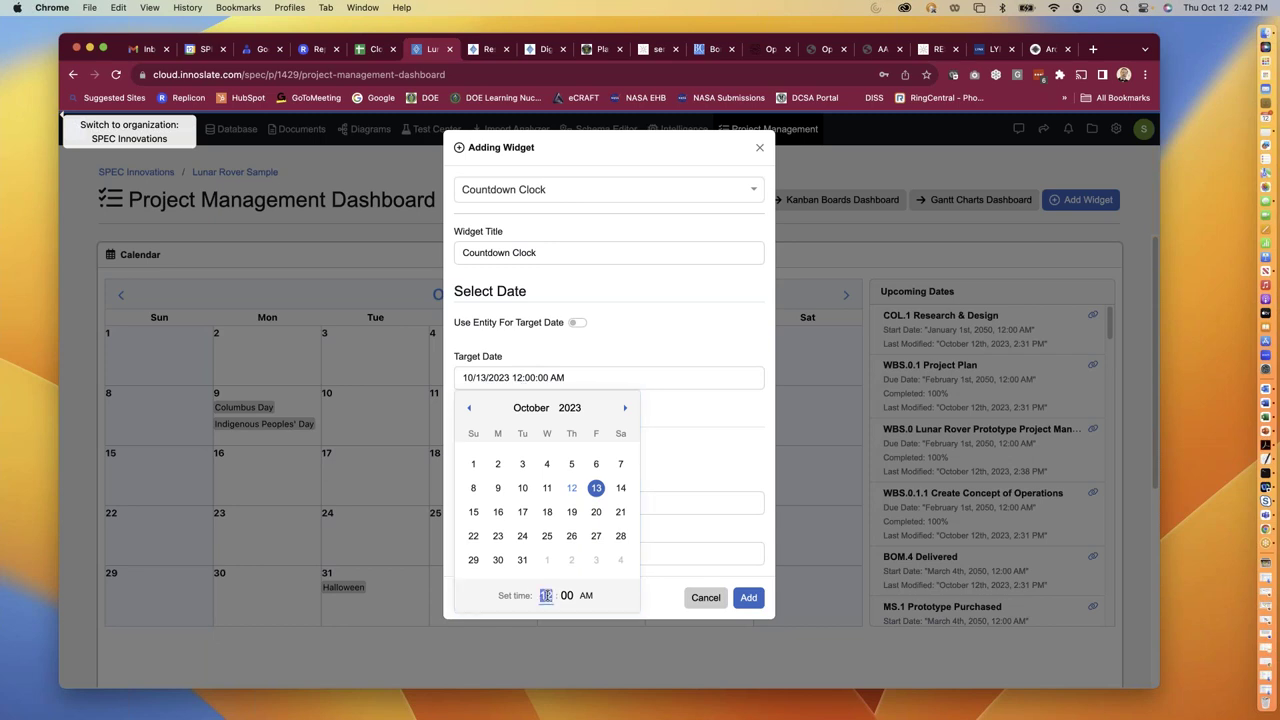
pyautogui.write('1')
pyautogui.click(584, 596)
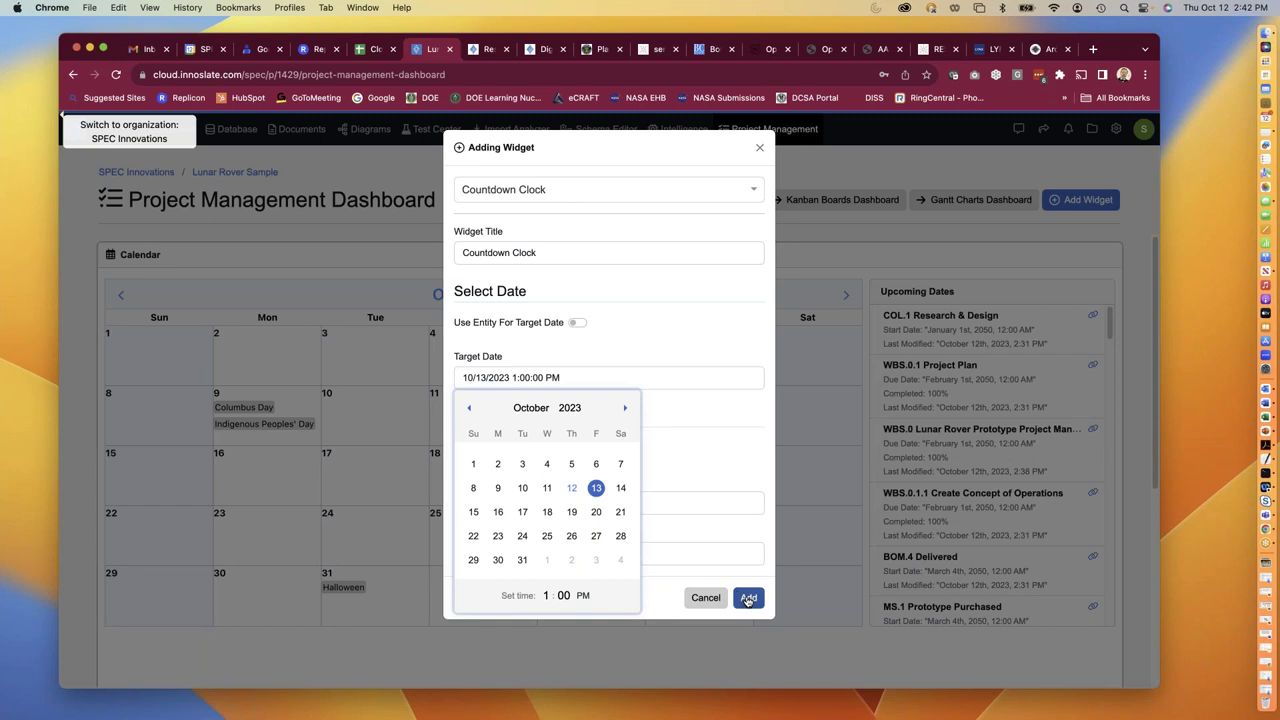
pyautogui.click(748, 597)
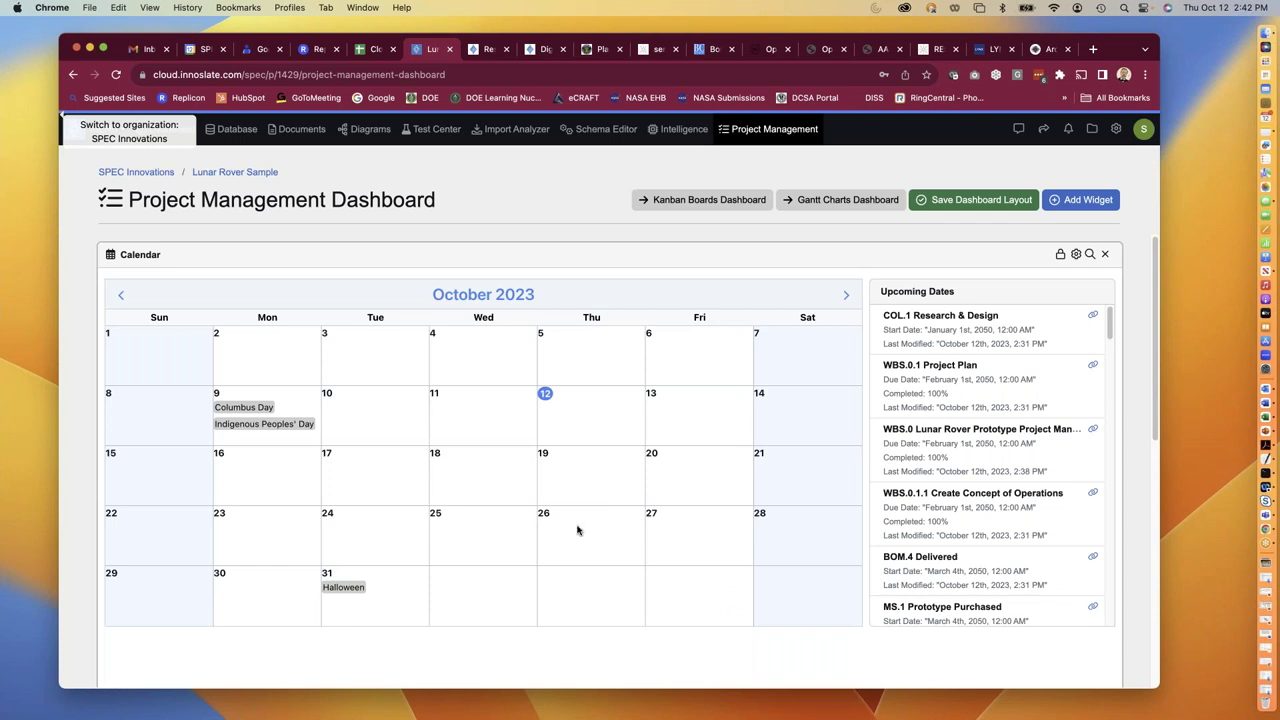
pyautogui.scroll(-3, 509, 667)
pyautogui.scroll(-3, 509, 667)
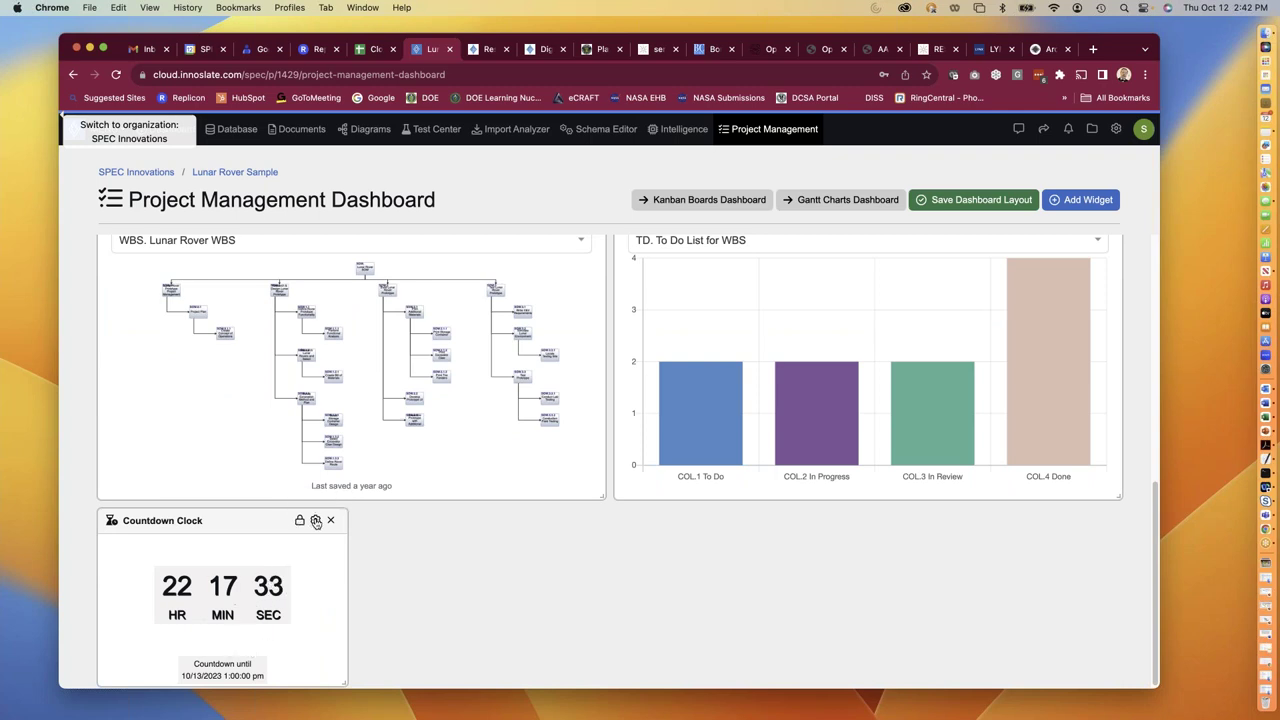
pyautogui.click(316, 521)
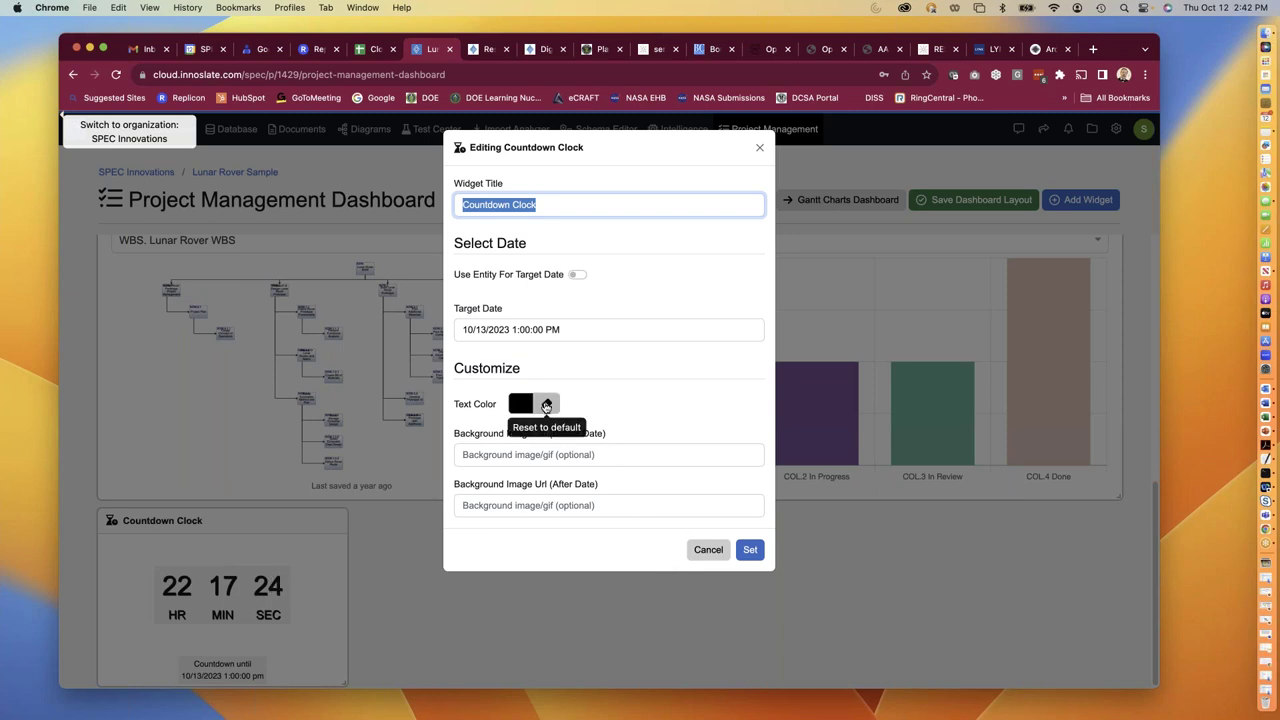
pyautogui.click(708, 550)
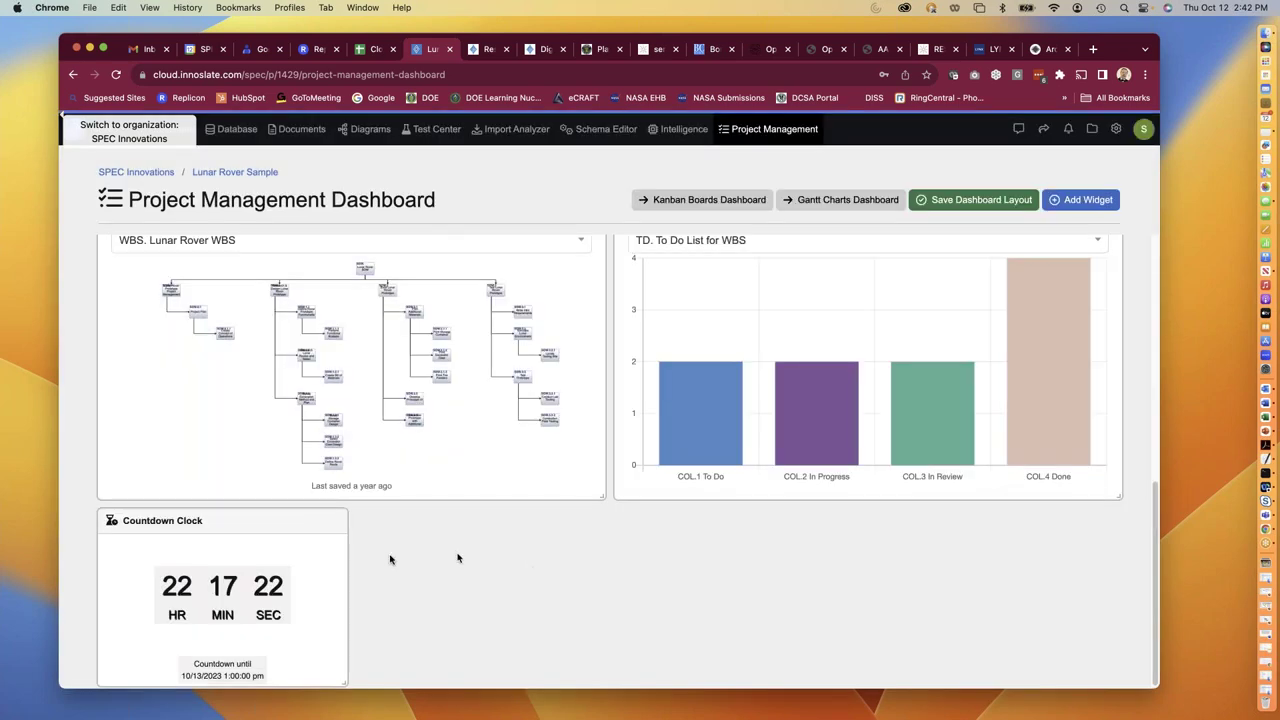
pyautogui.scroll(5, 399, 593)
pyautogui.scroll(2, 399, 593)
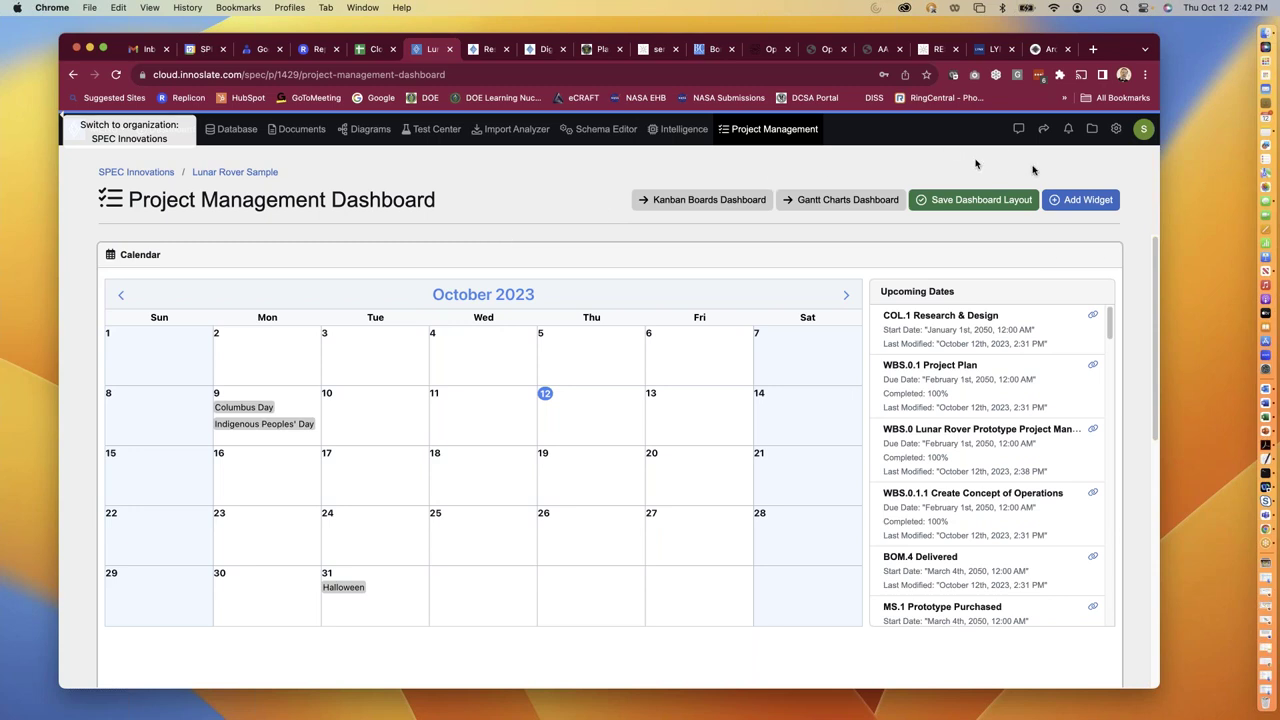
# Choose NASA STTR Phase II from the project list and expand its ASOPDA Phase II Schedule timeline
pyautogui.click(1090, 133)
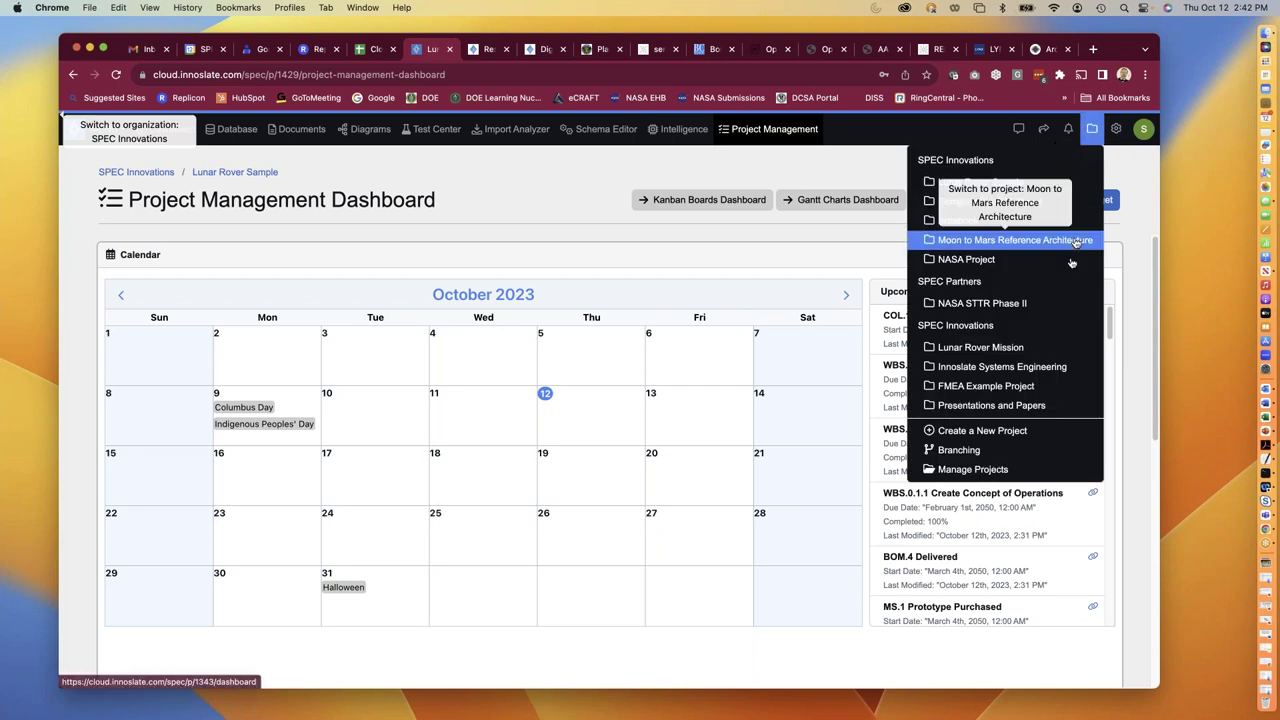
pyautogui.click(1035, 304)
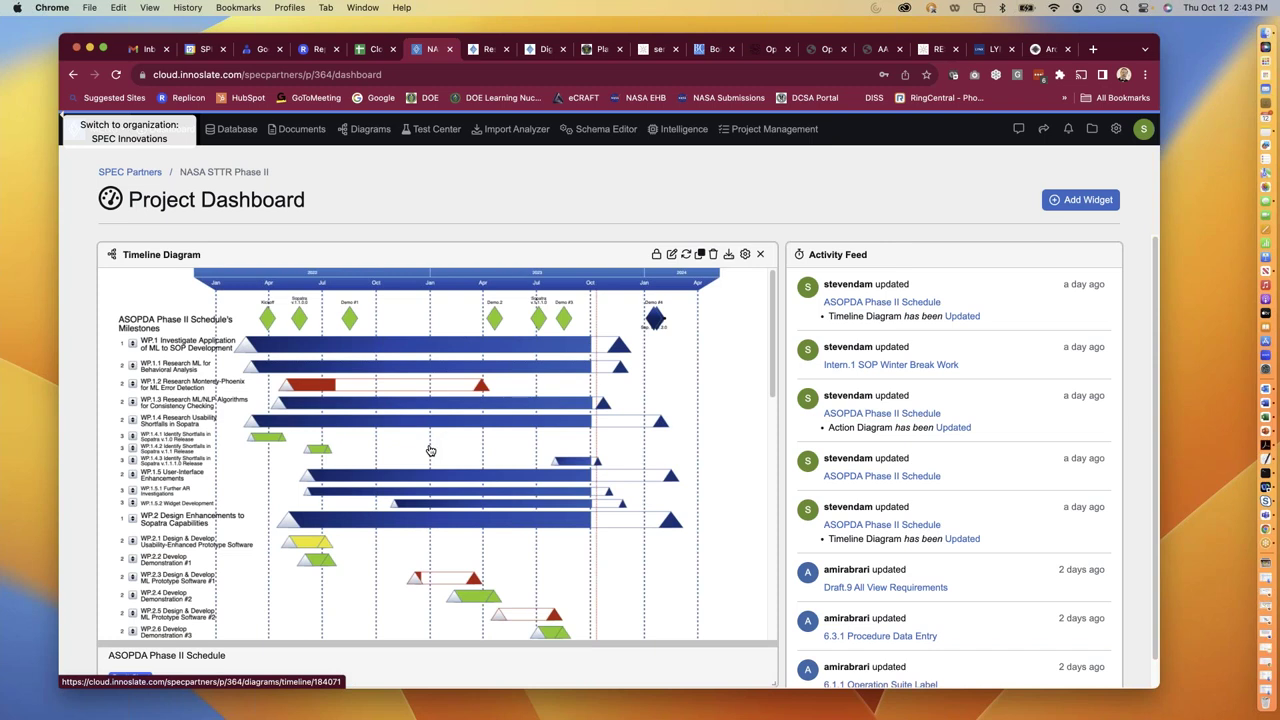
pyautogui.click(430, 450)
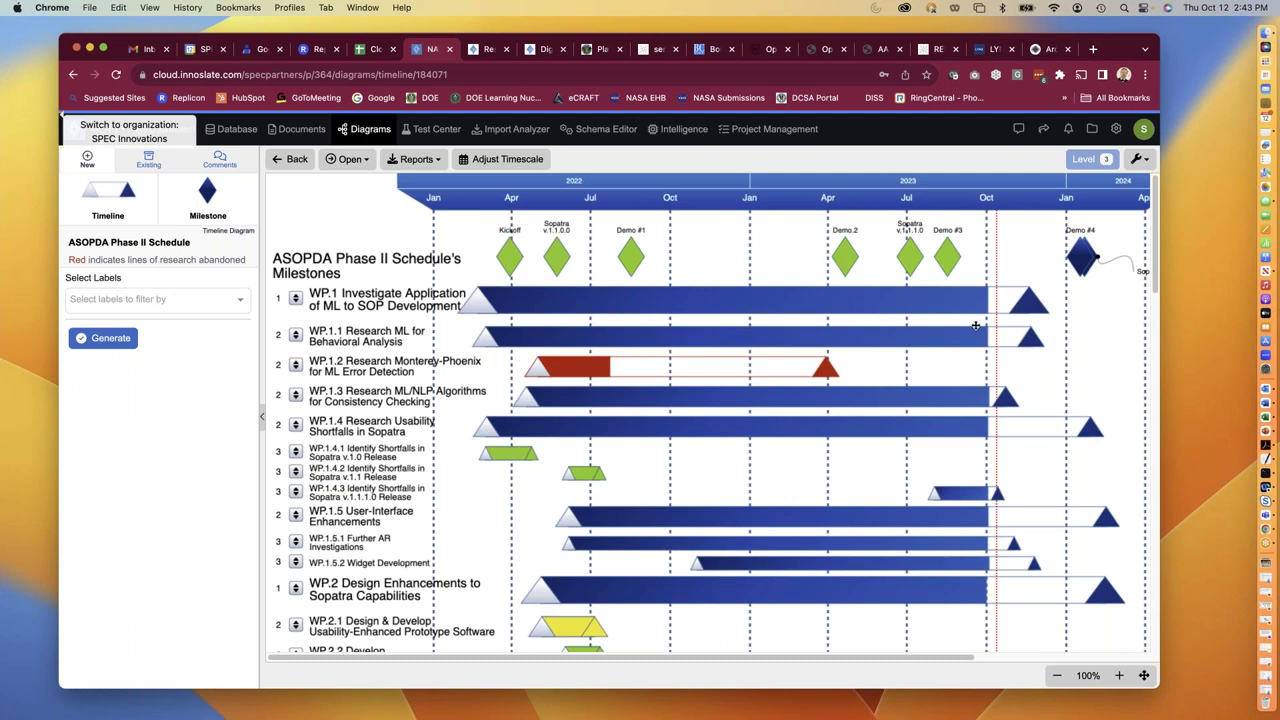
pyautogui.click(508, 258)
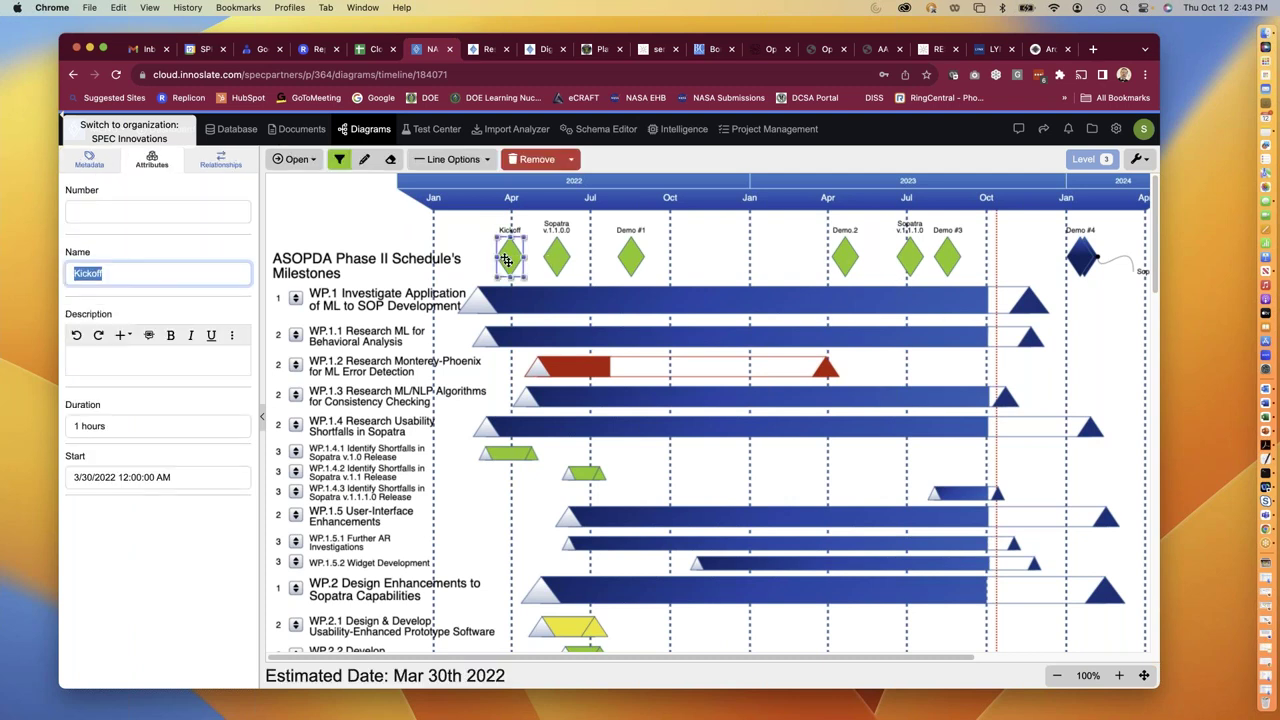
pyautogui.click(88, 160)
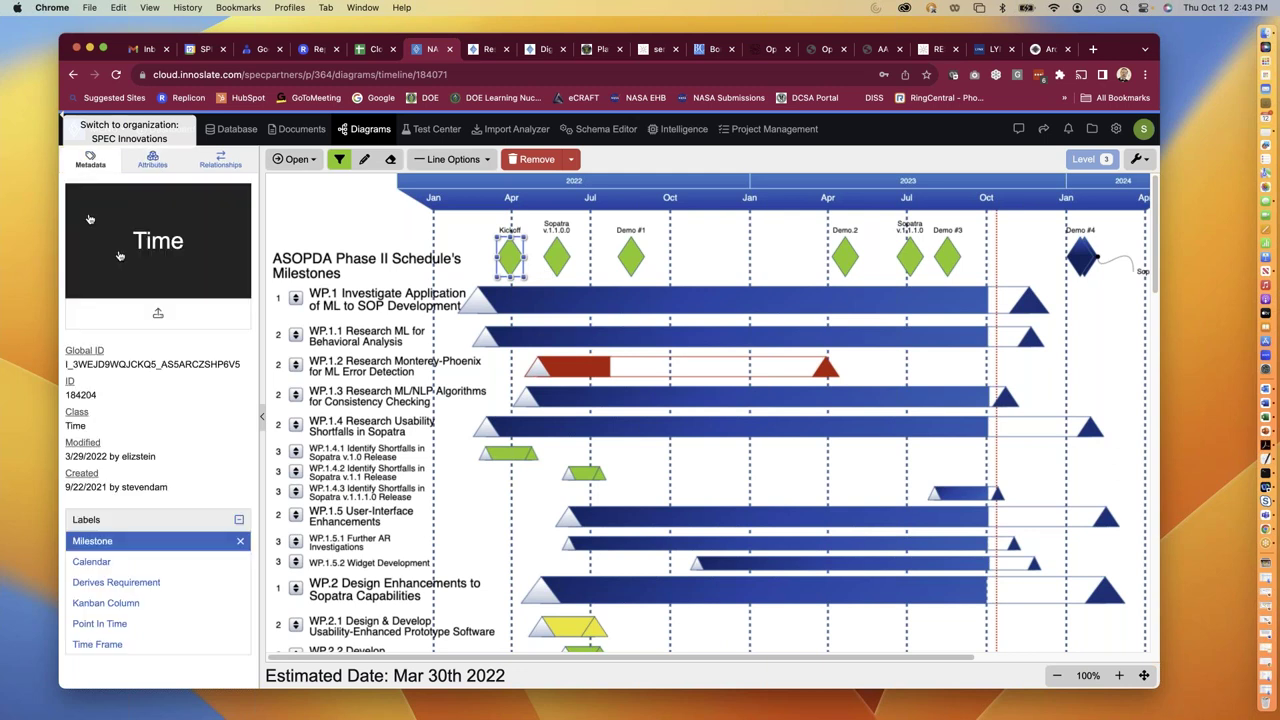
pyautogui.click(152, 160)
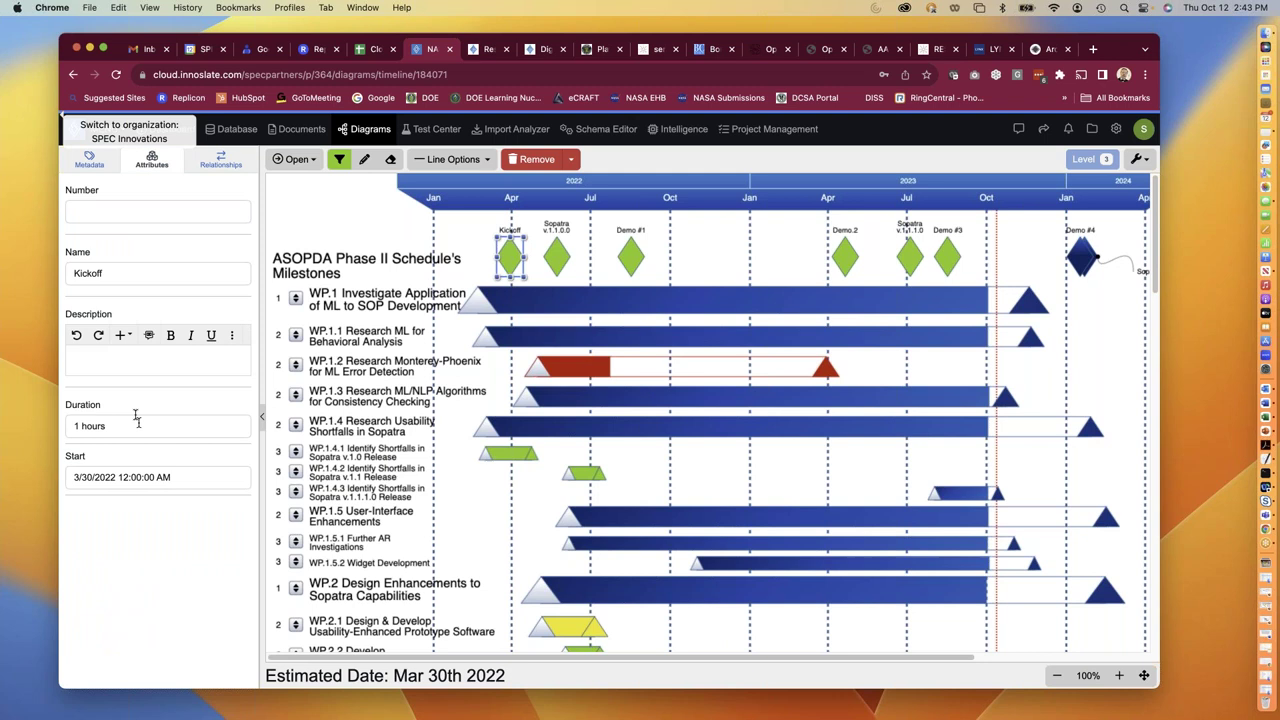
pyautogui.click(214, 160)
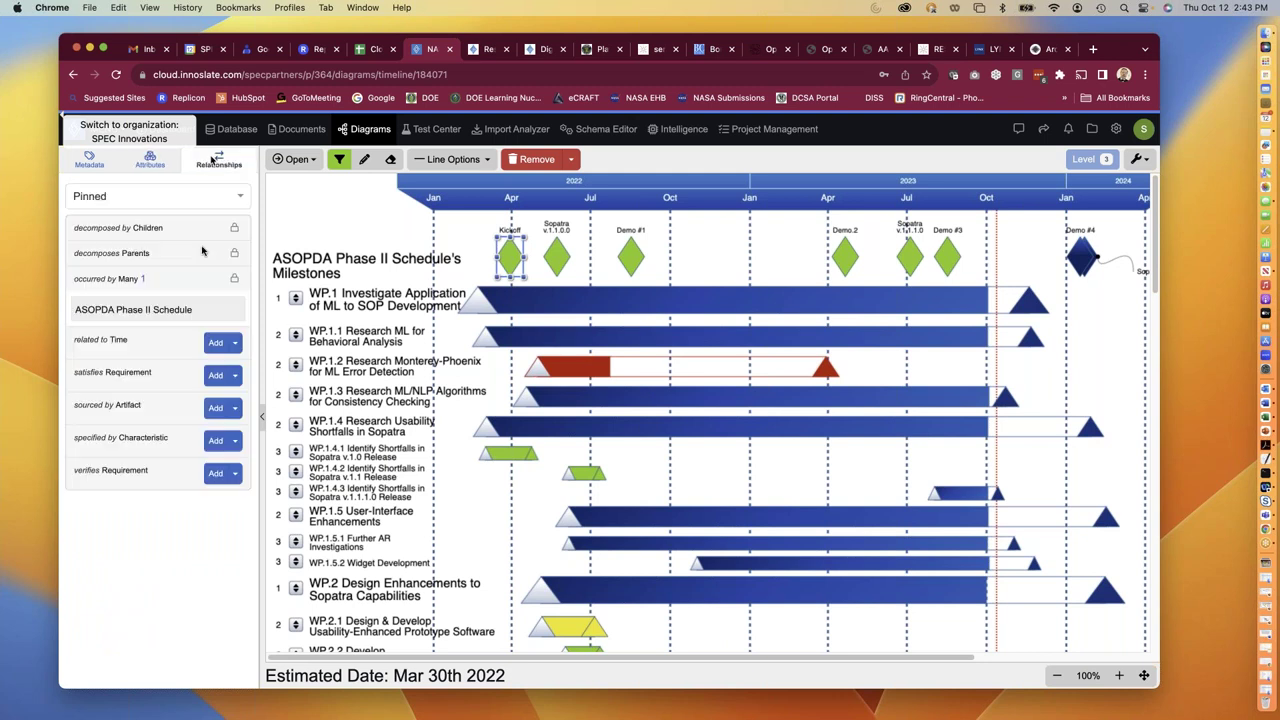
pyautogui.click(207, 197)
pyautogui.click(144, 252)
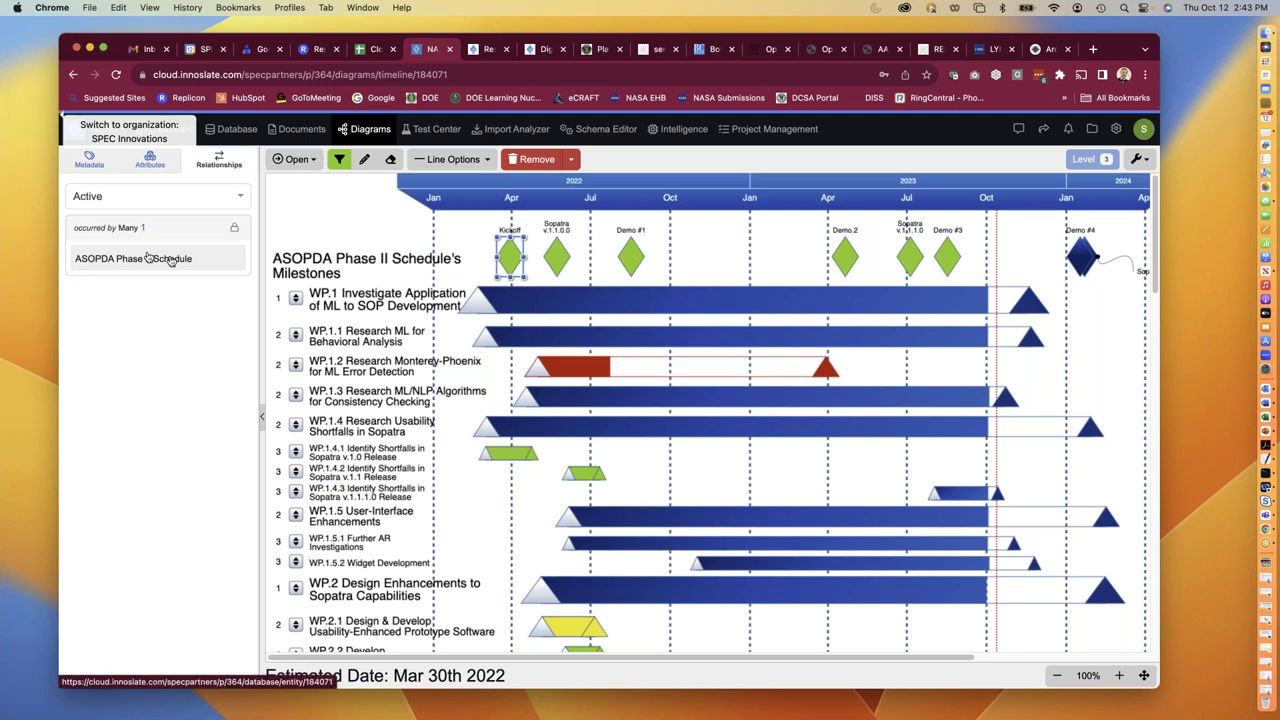
pyautogui.click(328, 208)
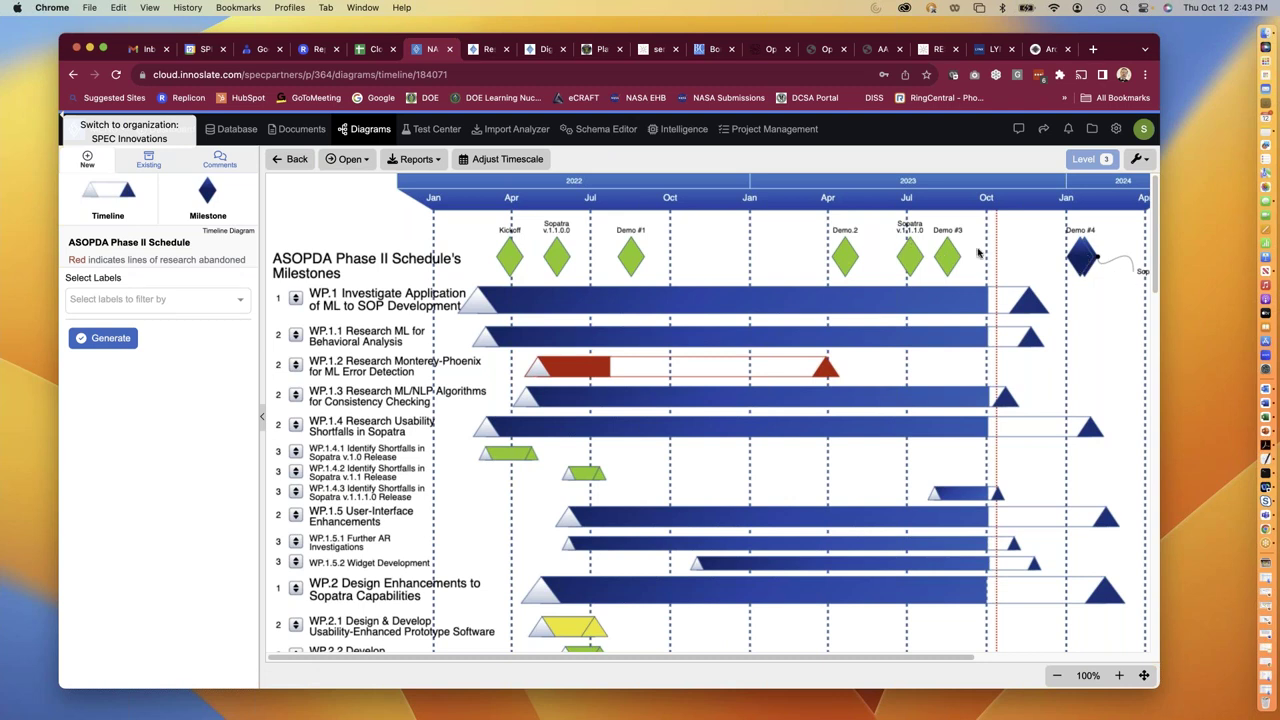
pyautogui.click(846, 258)
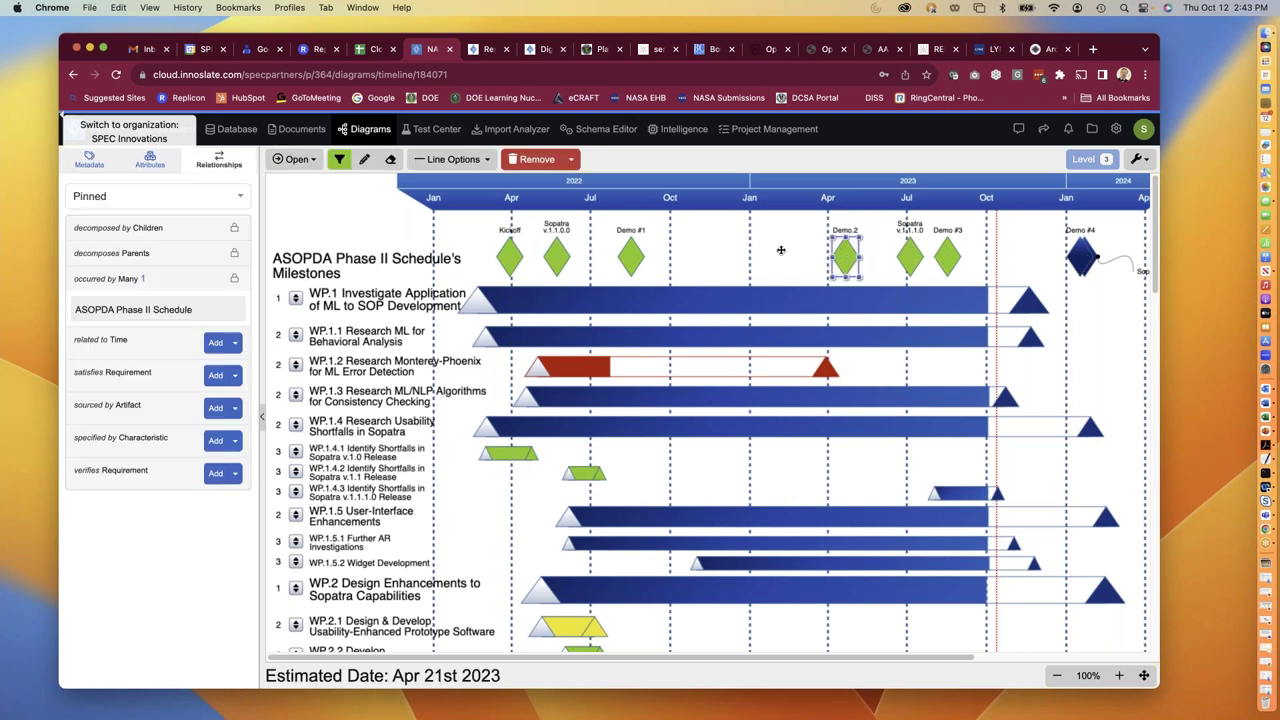
pyautogui.click(634, 257)
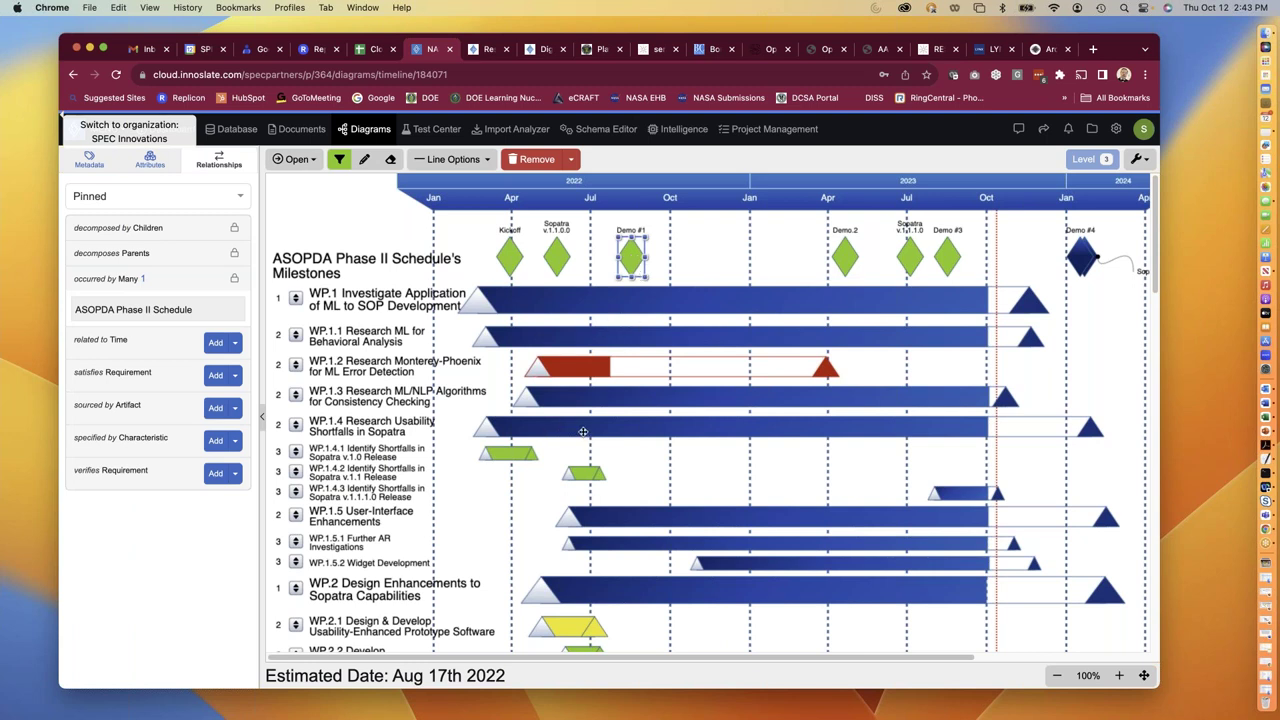
pyautogui.click(499, 453)
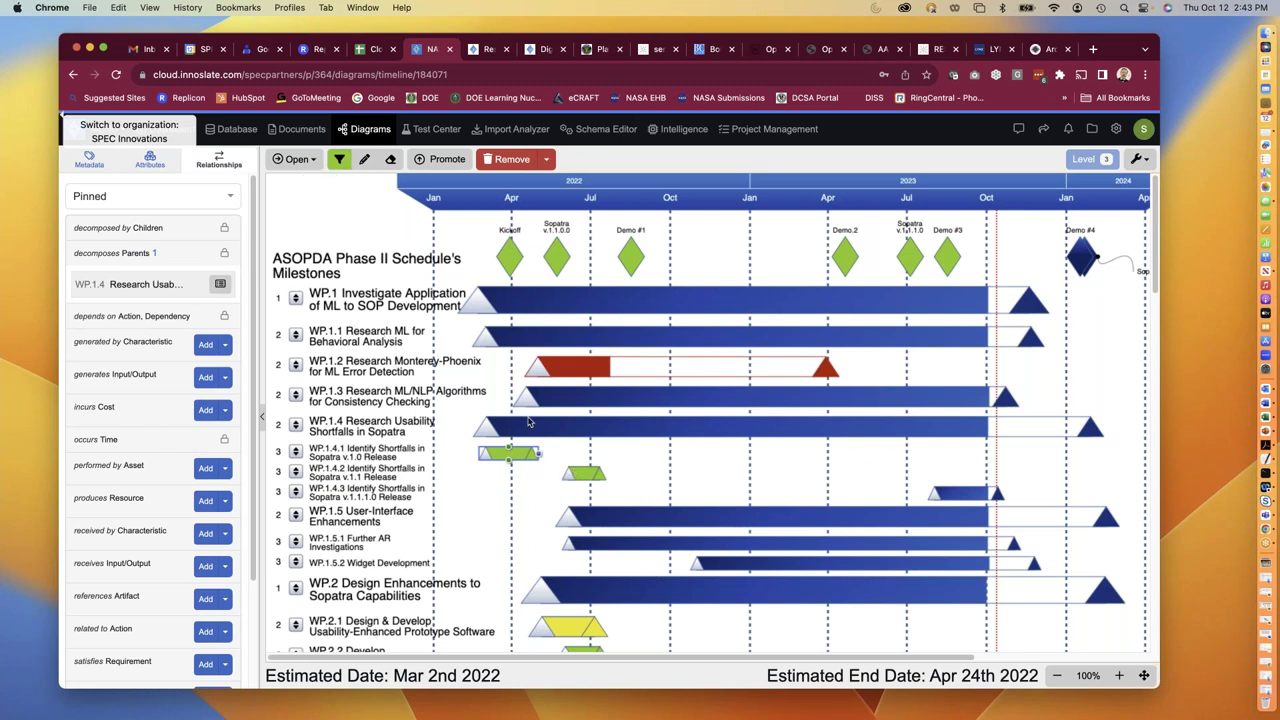
pyautogui.click(560, 364)
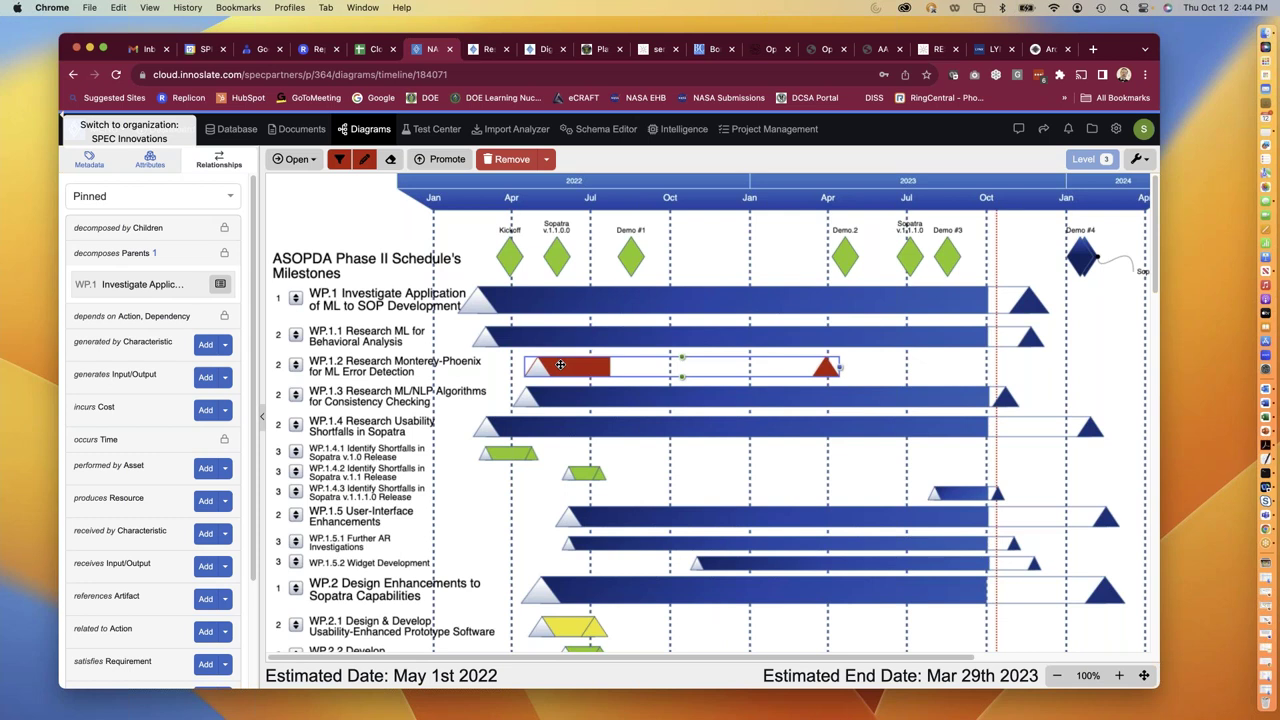
pyautogui.click(148, 160)
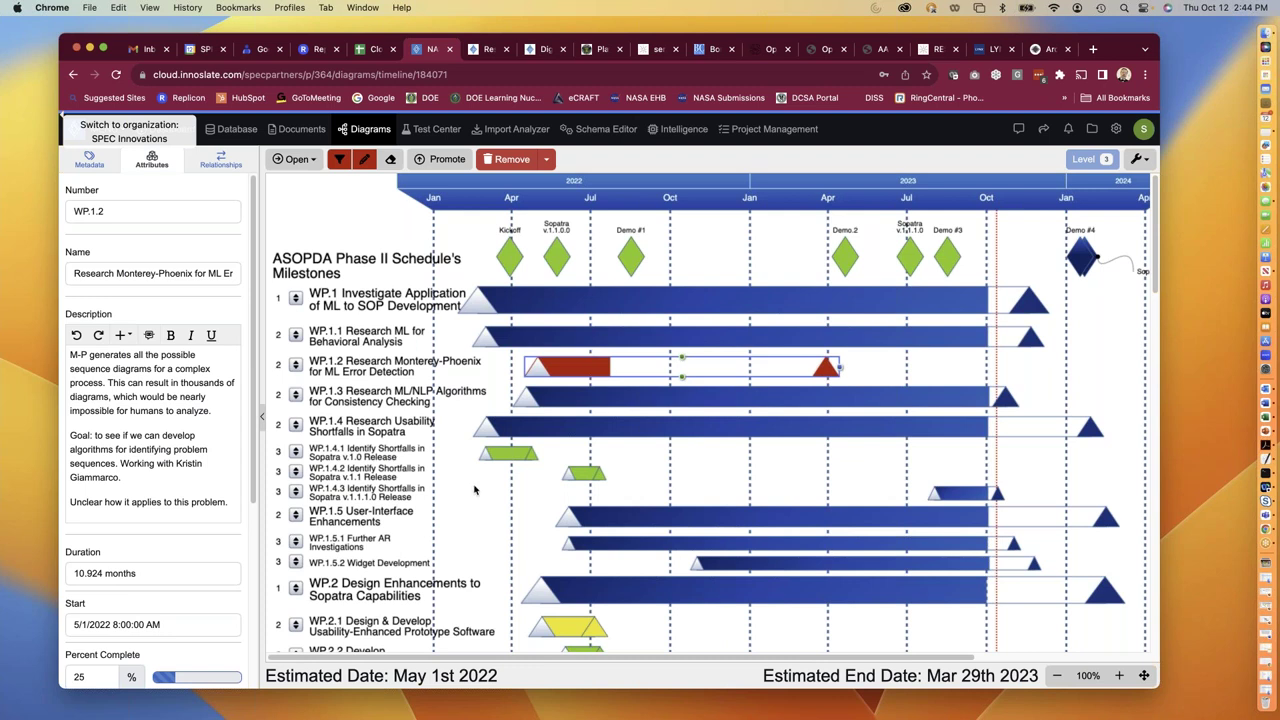
pyautogui.click(476, 490)
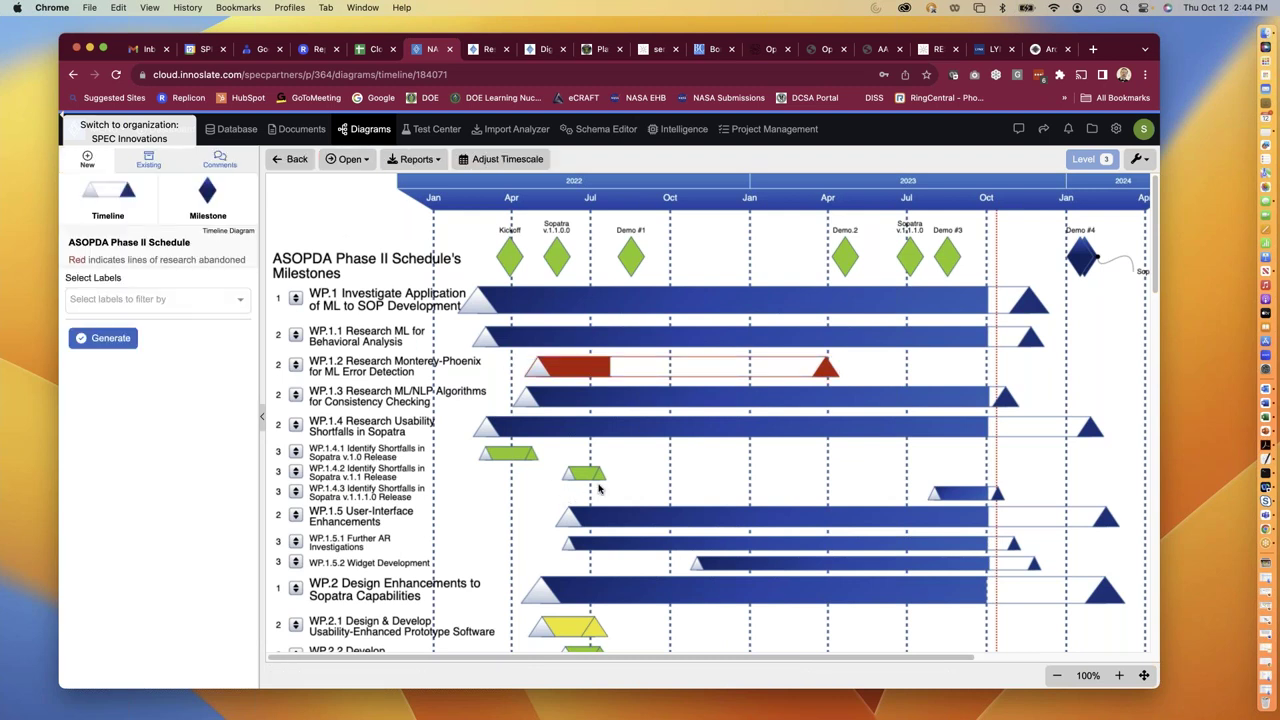
pyautogui.scroll(-5, 595, 490)
pyautogui.scroll(-2, 599, 488)
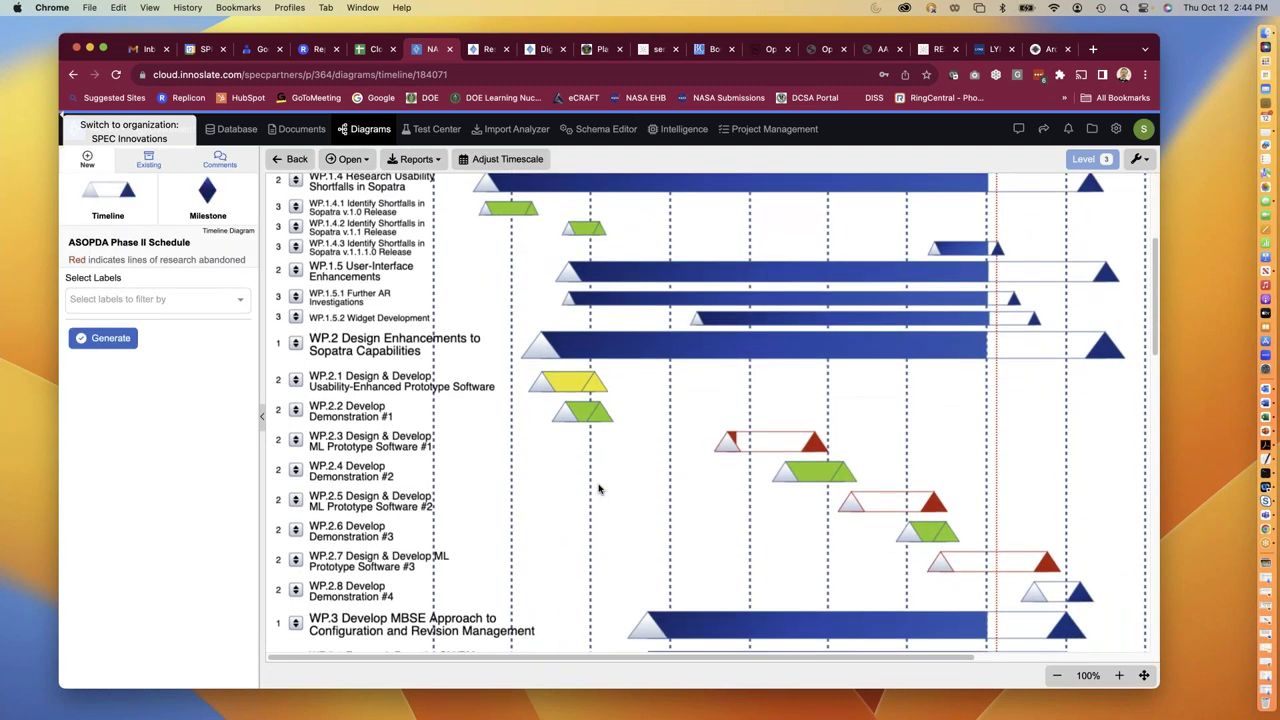
pyautogui.scroll(-6, 599, 488)
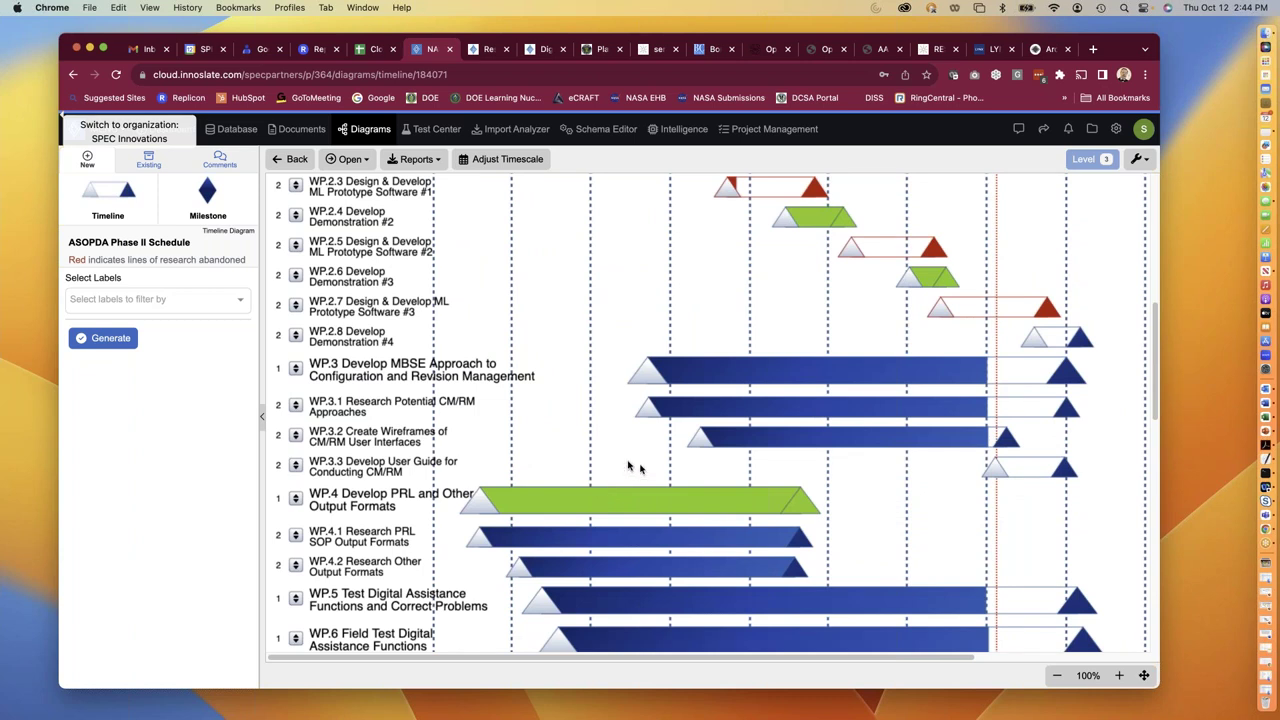
pyautogui.scroll(-10, 622, 465)
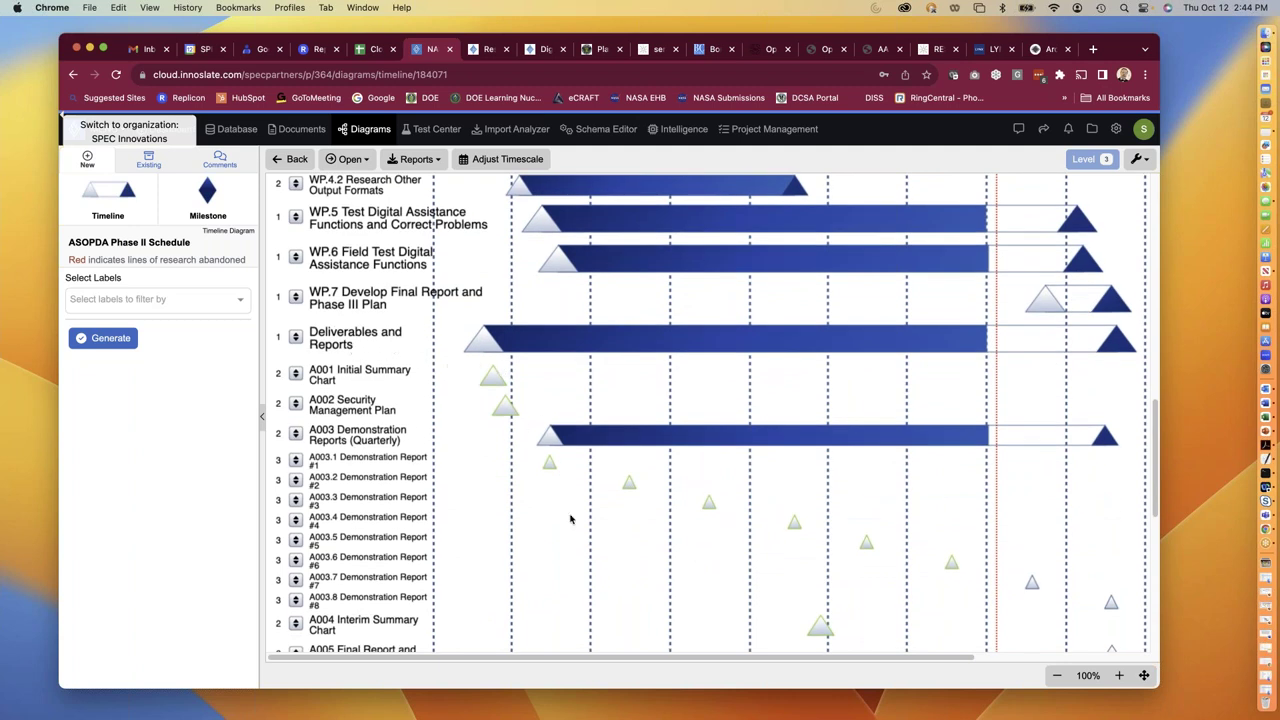
pyautogui.scroll(-7, 771, 578)
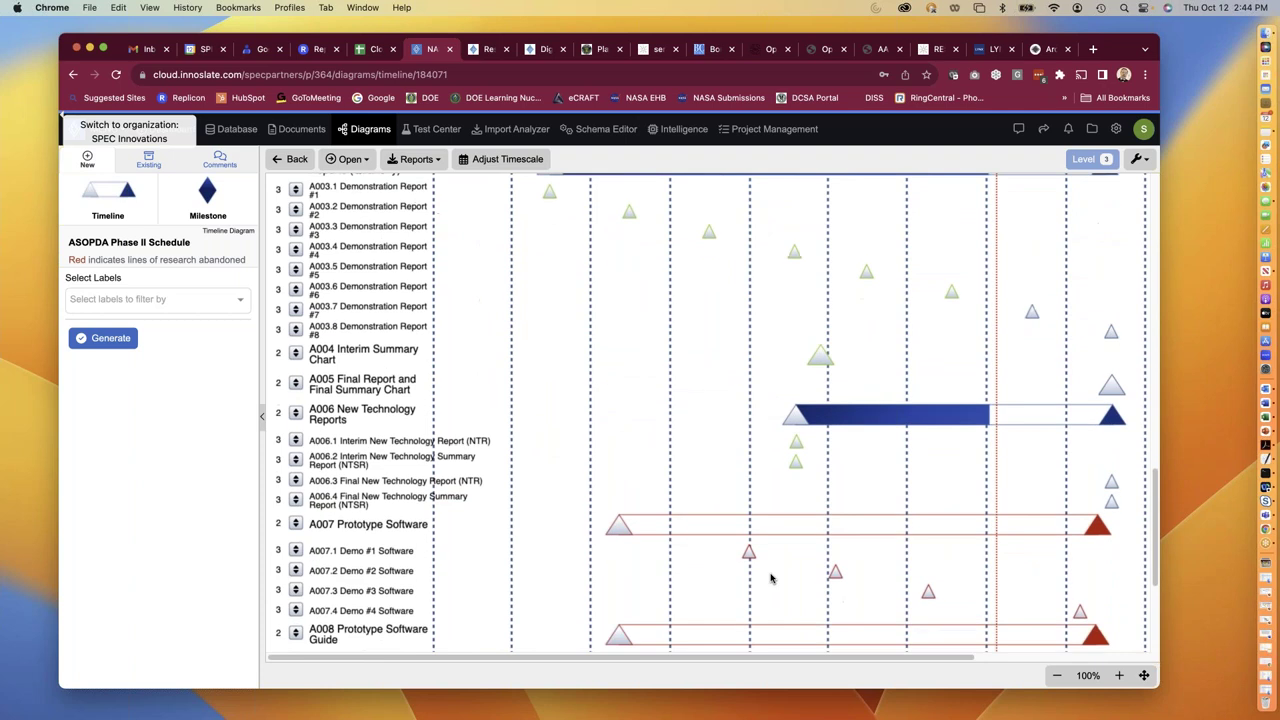
pyautogui.scroll(20, 755, 467)
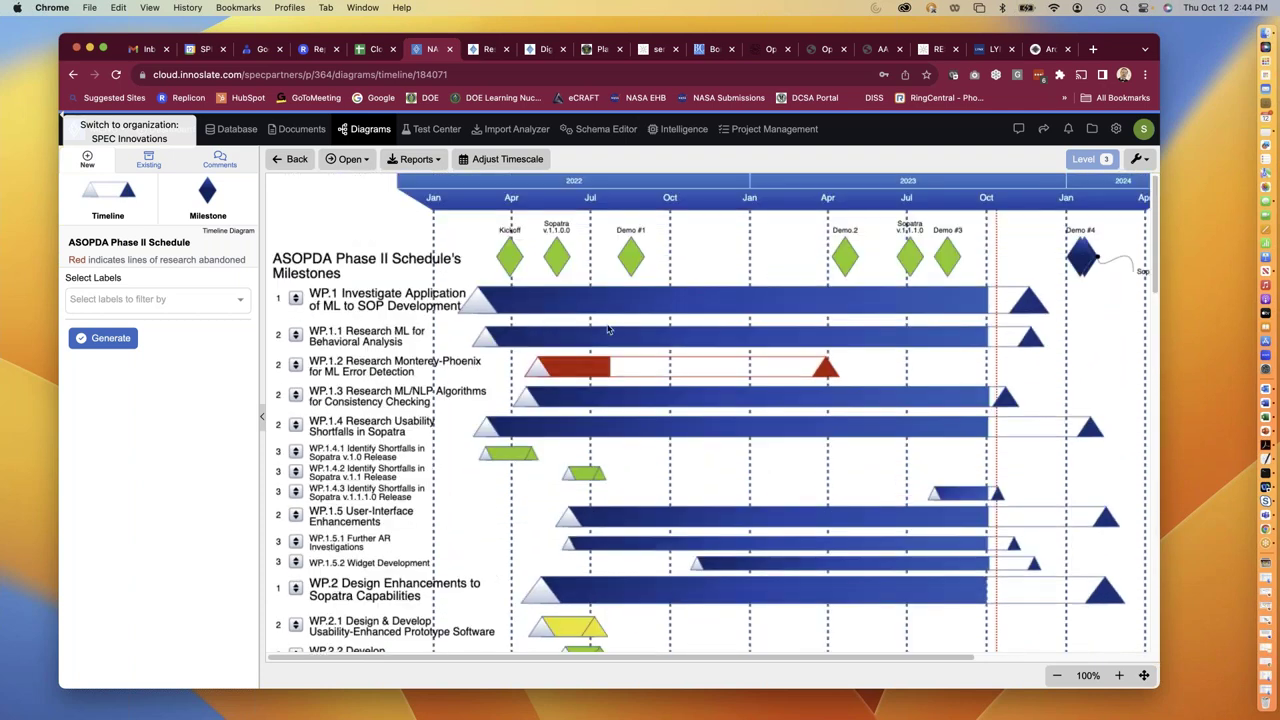
pyautogui.click(1142, 163)
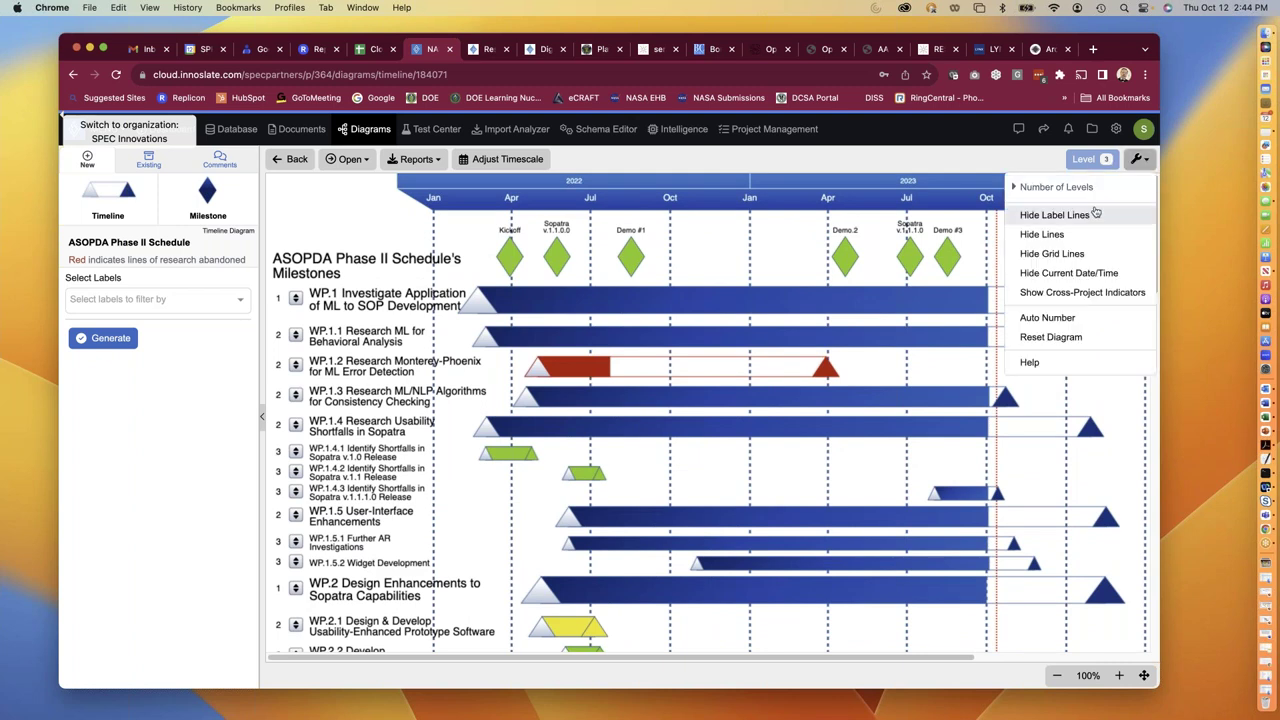
pyautogui.click(1088, 189)
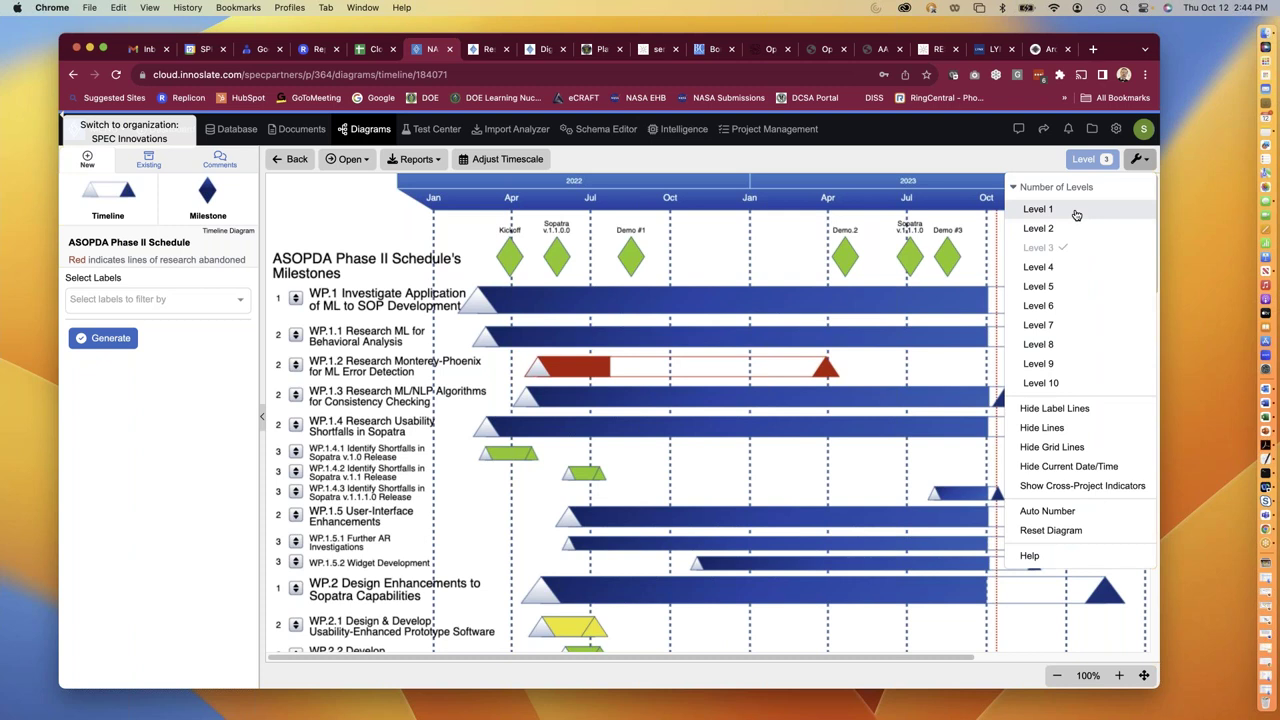
pyautogui.click(978, 158)
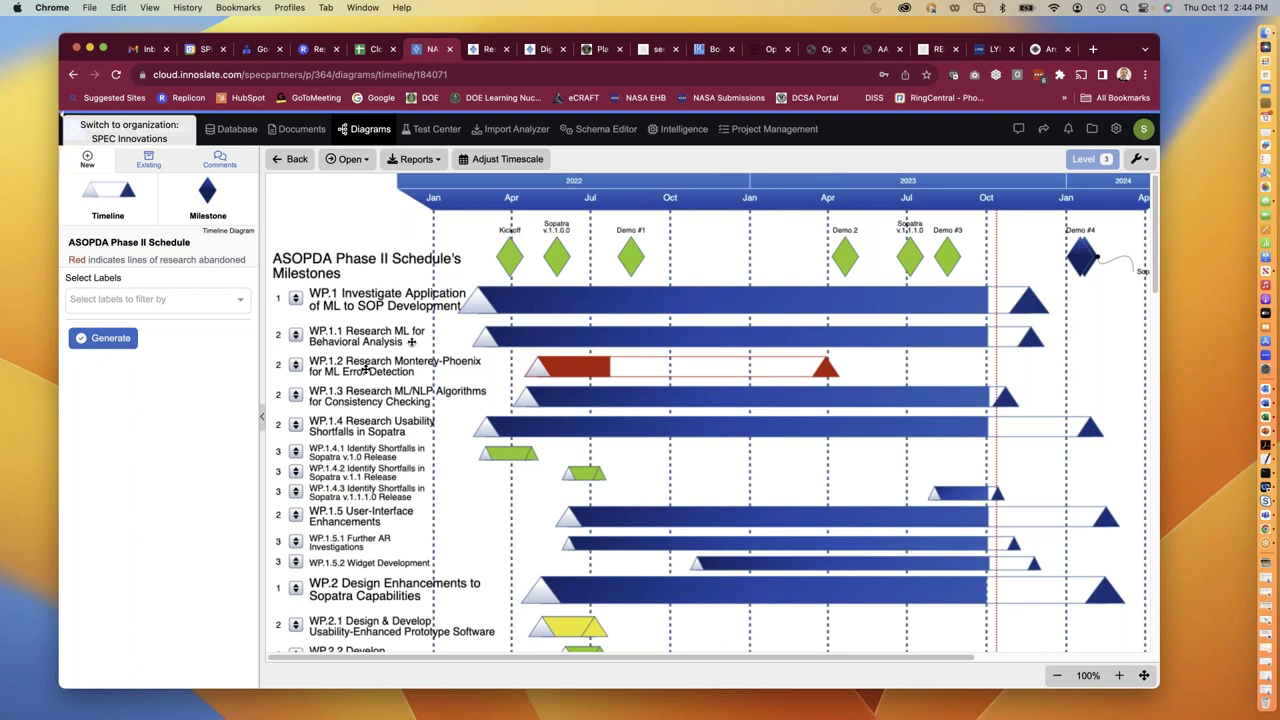
# Inspect the WP.1.1 task's attributes, then clear the timeline selection
pyautogui.click(364, 336)
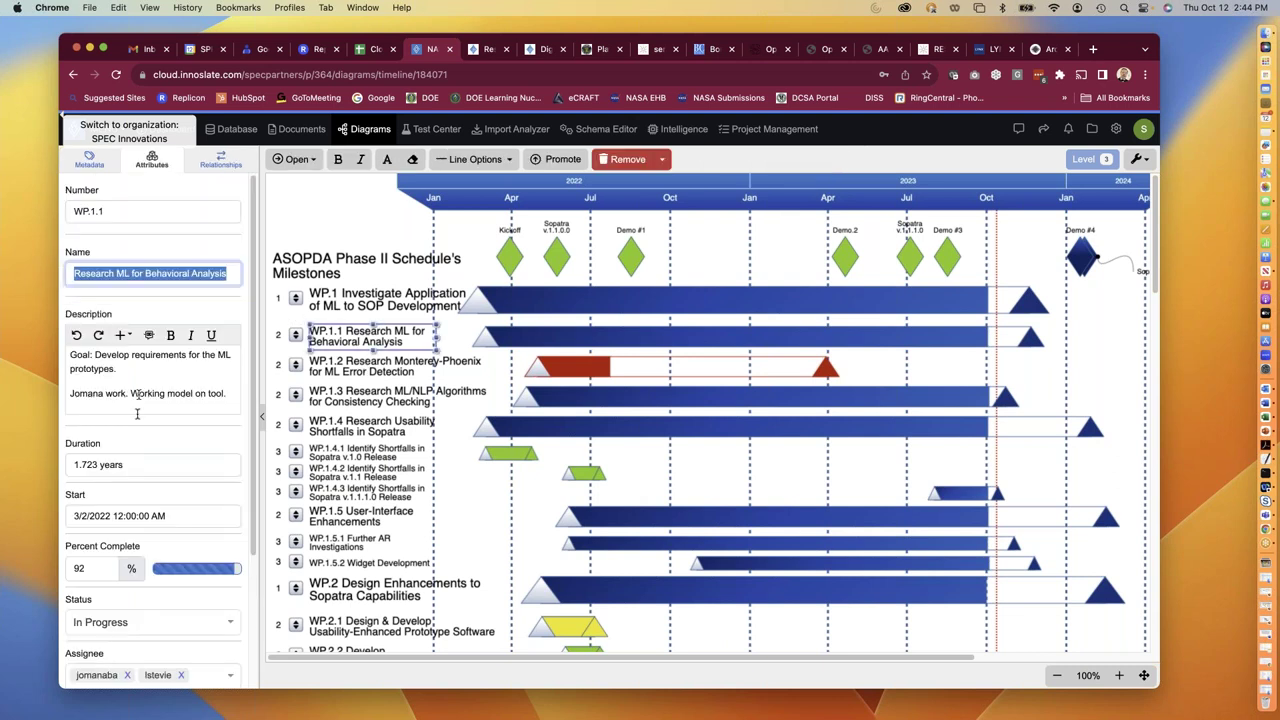
pyautogui.scroll(-4, 152, 548)
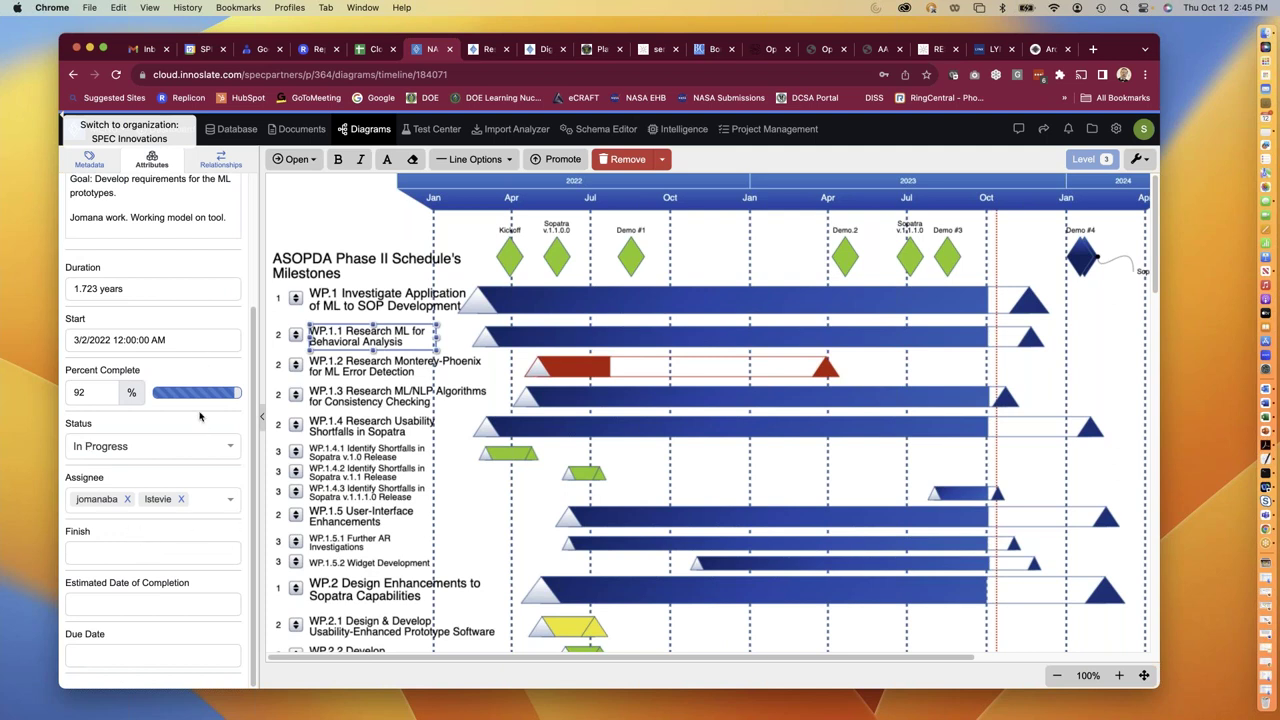
pyautogui.scroll(4, 200, 416)
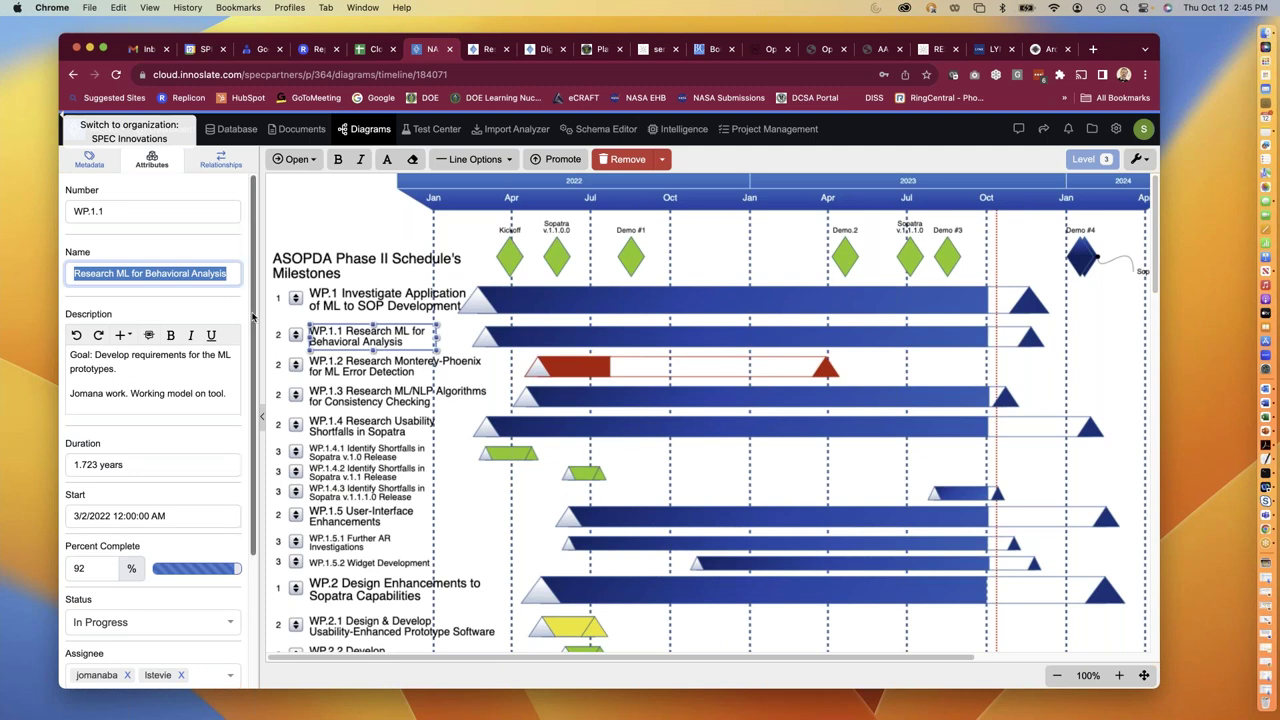
pyautogui.click(301, 218)
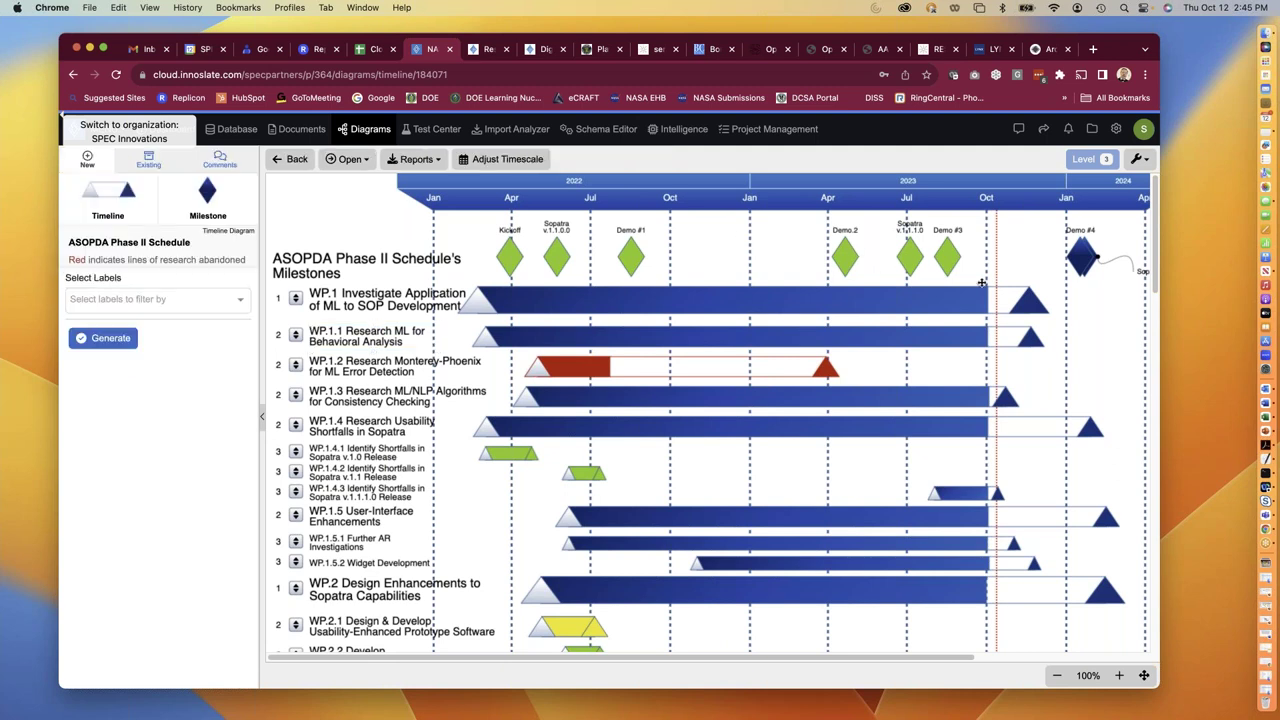
# Drag WP.1's end to Nov 29th 2023 and WP.1.1's end to Dec 3rd 2023
pyautogui.click(1040, 300)
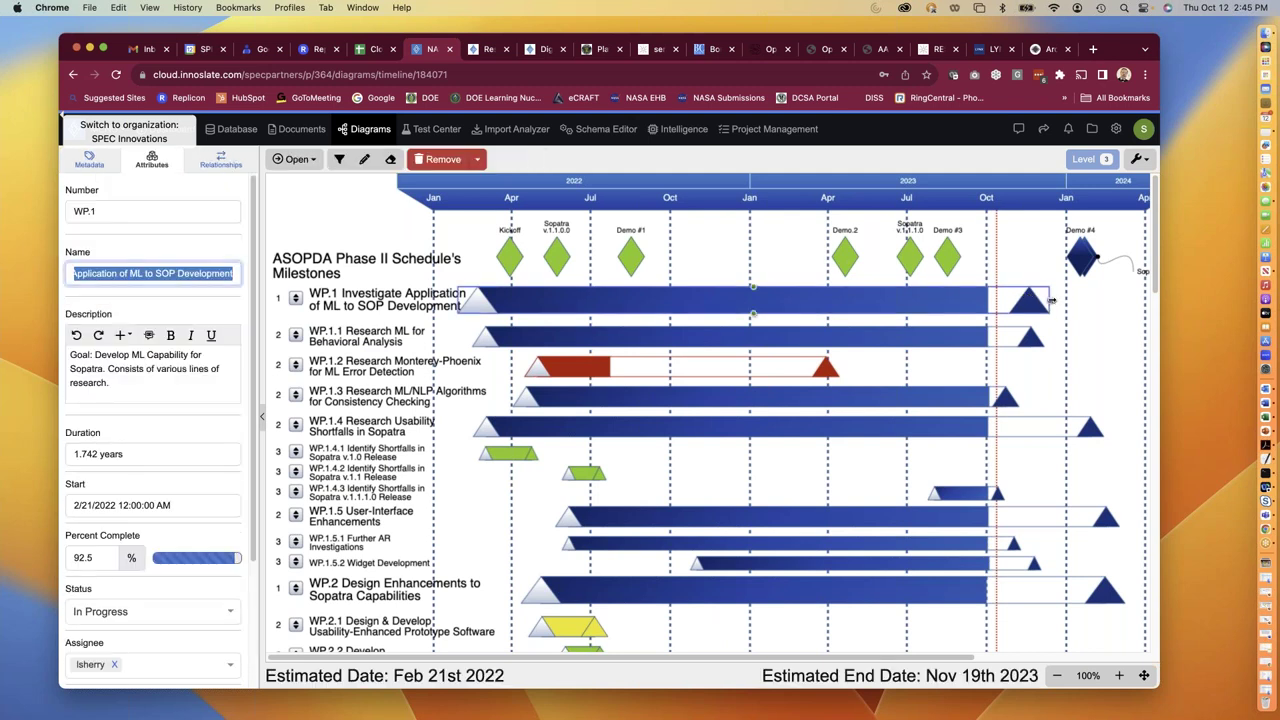
pyautogui.moveTo(1055, 299); pyautogui.dragTo(1060, 299)
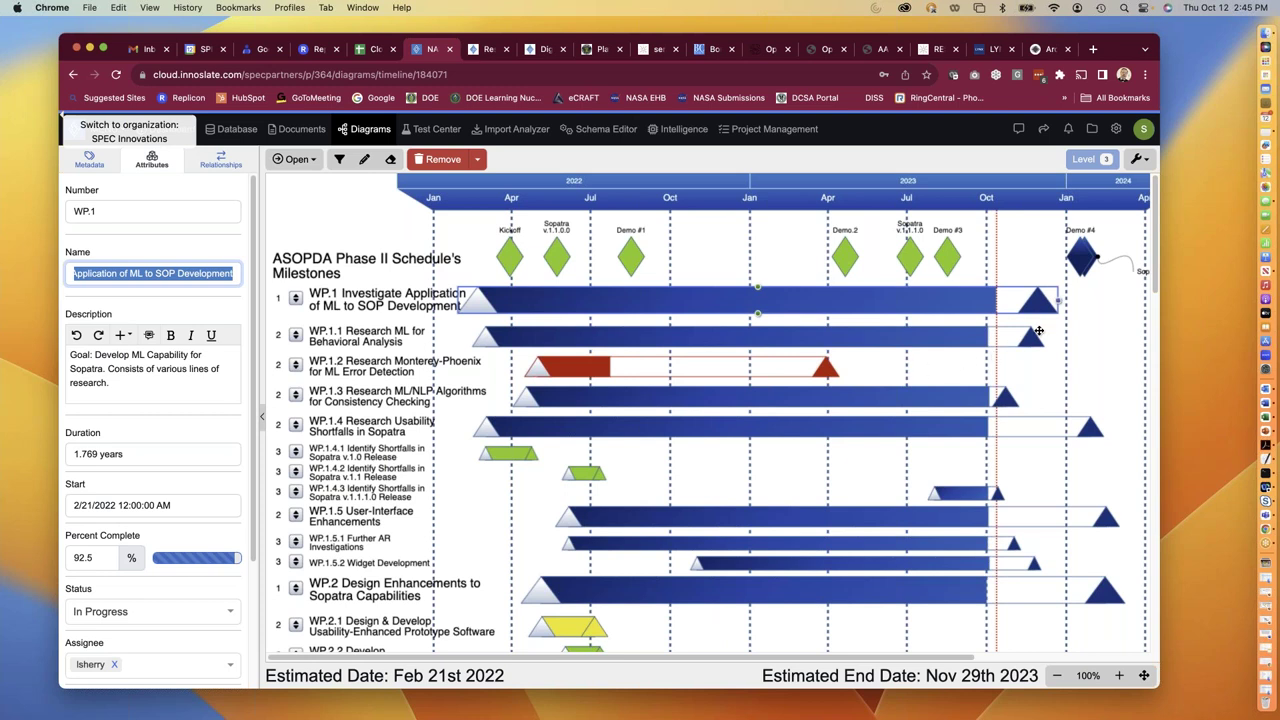
pyautogui.click(957, 336)
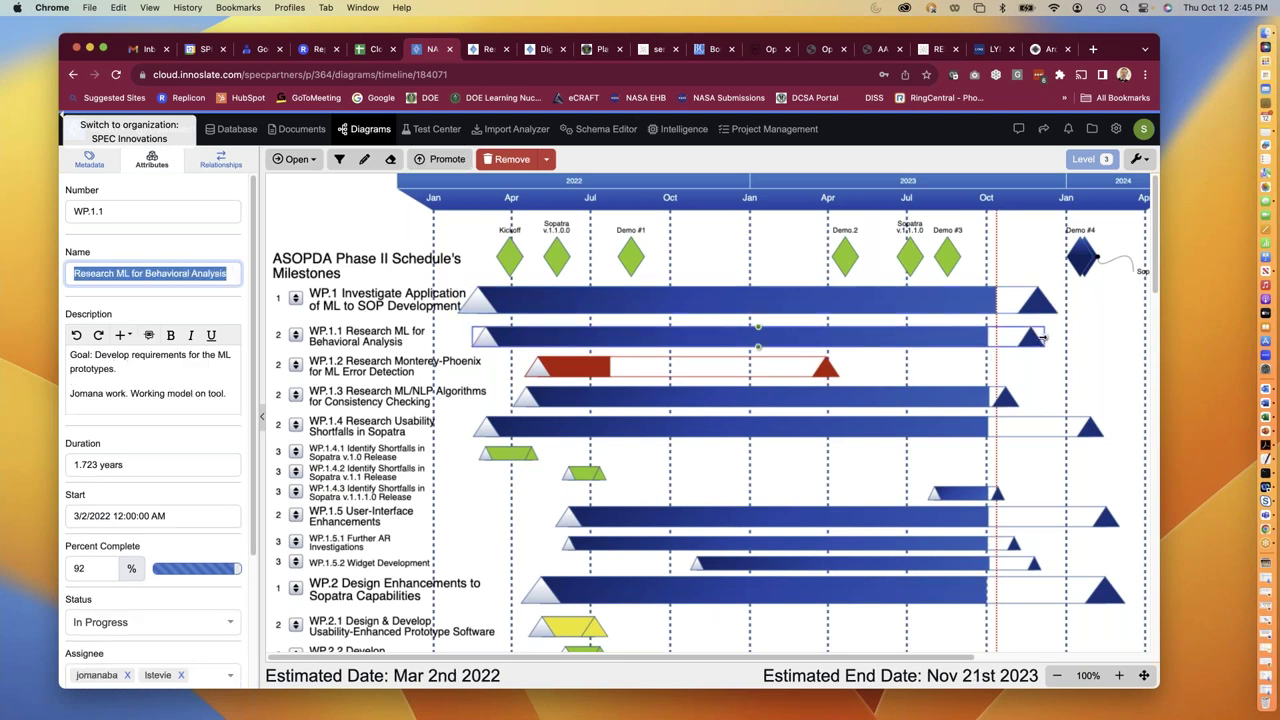
pyautogui.moveTo(1045, 338); pyautogui.dragTo(1056, 338)
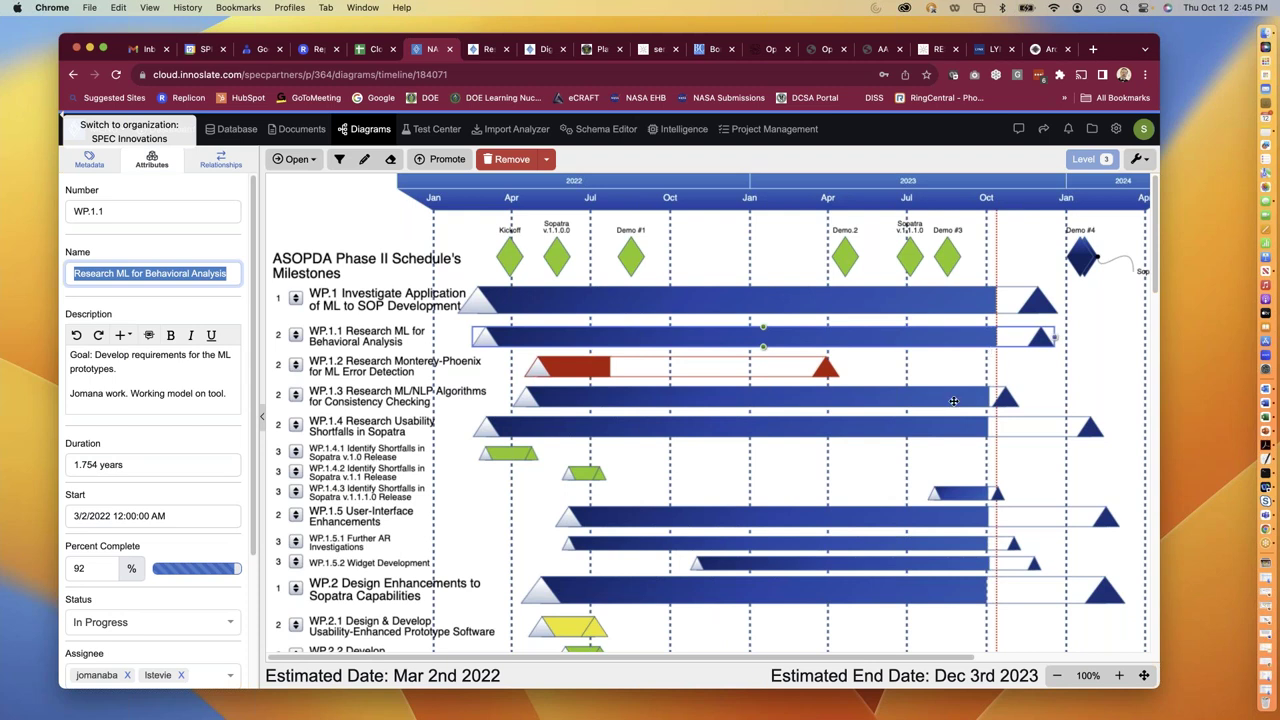
pyautogui.click(344, 232)
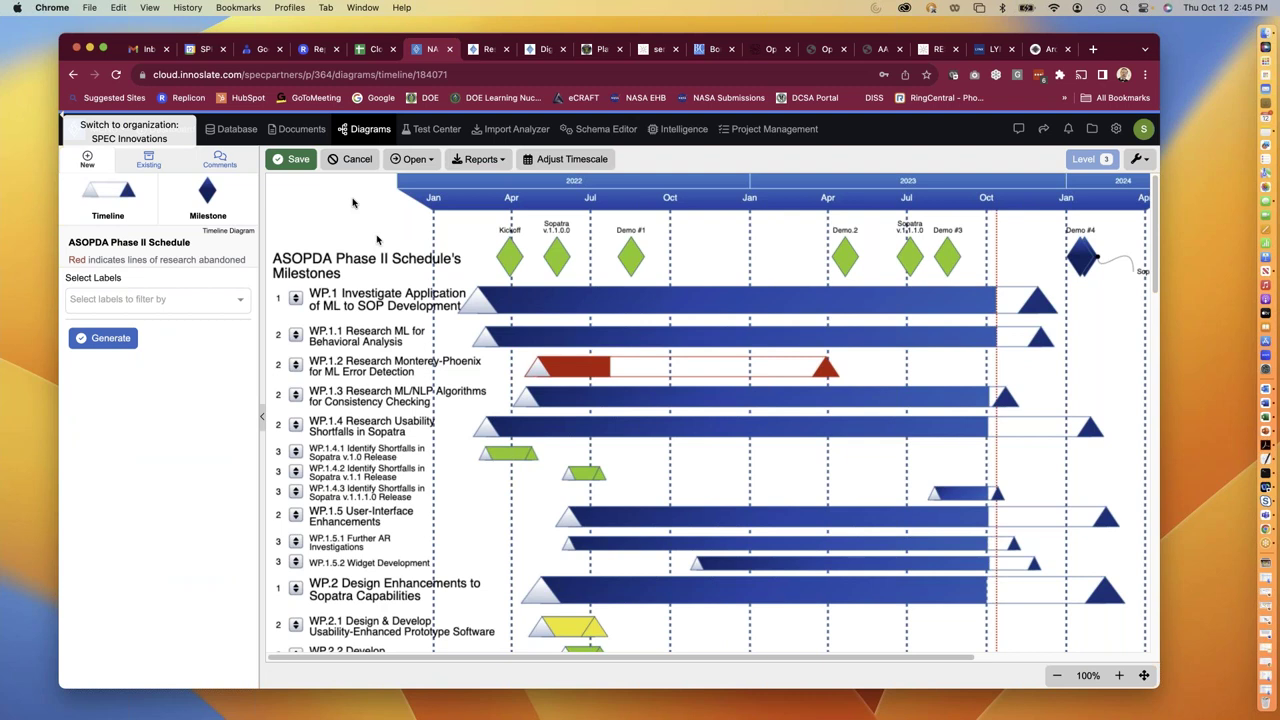
# Save and close the timeline, returning to the Project Dashboard
pyautogui.click(295, 162)
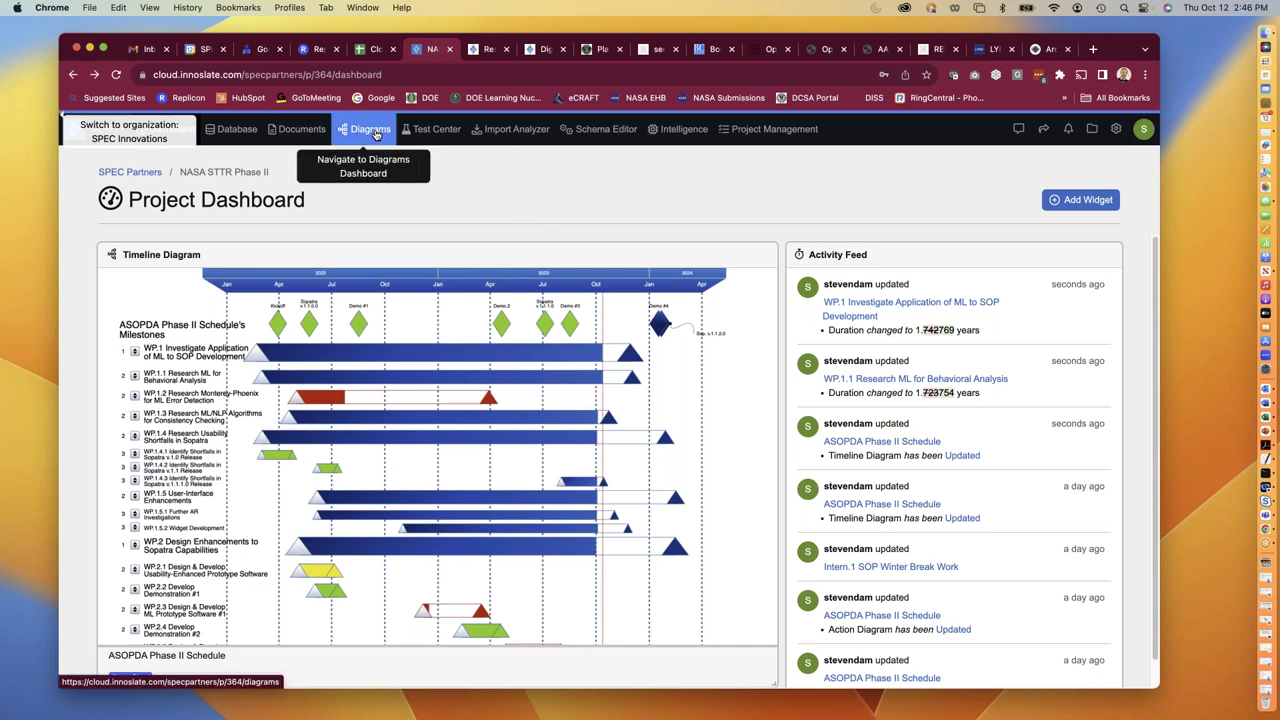
# From the full timeline view, switch to the Complete FireSAT Model project via the project list
pyautogui.click(392, 373)
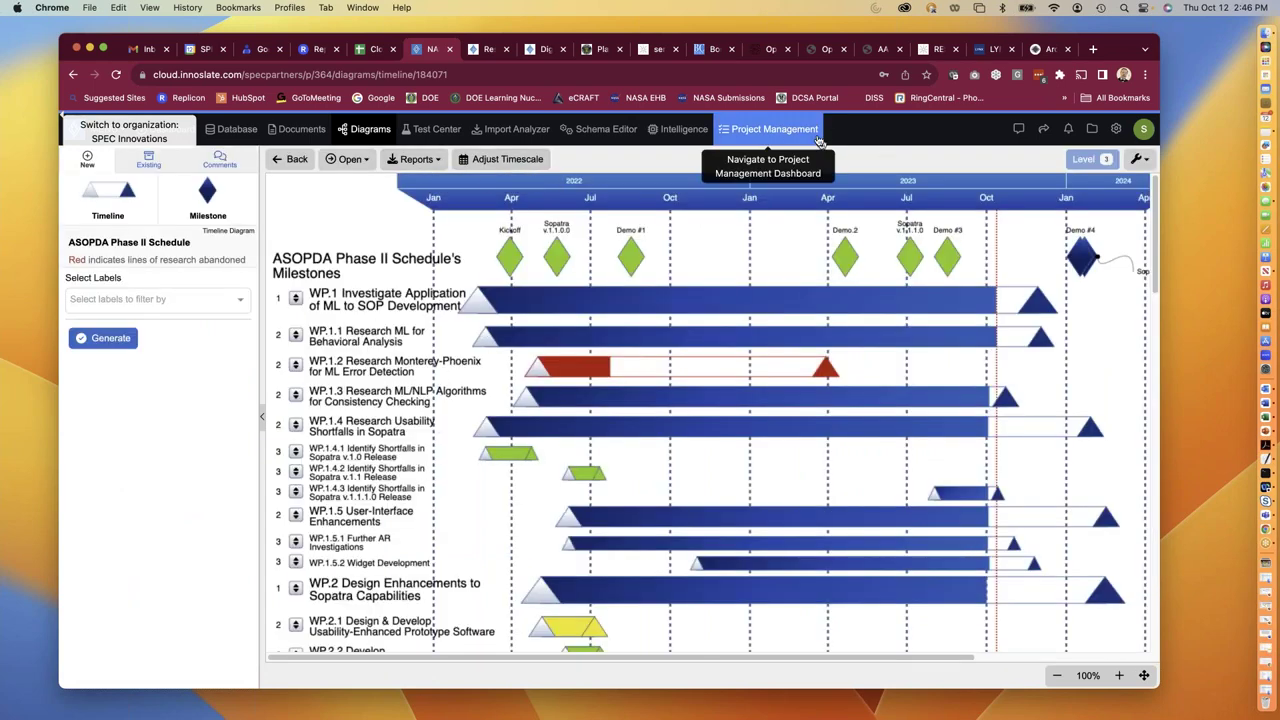
pyautogui.click(1092, 132)
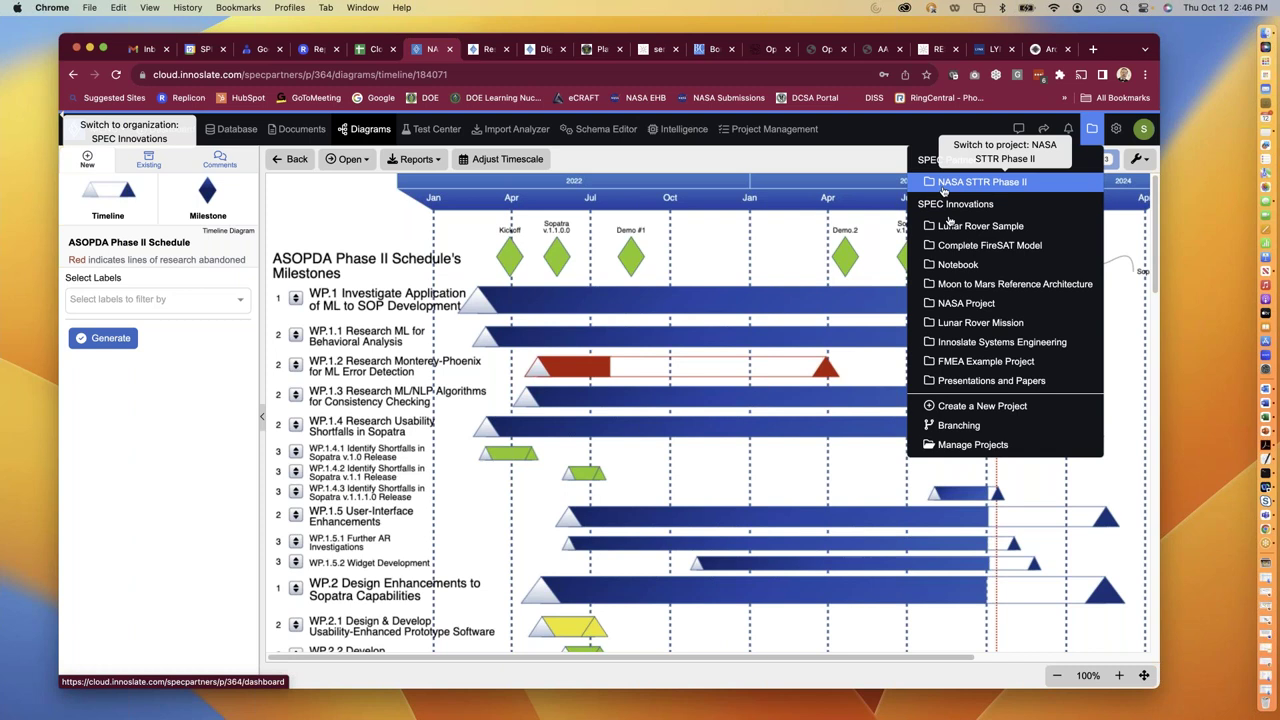
pyautogui.click(945, 245)
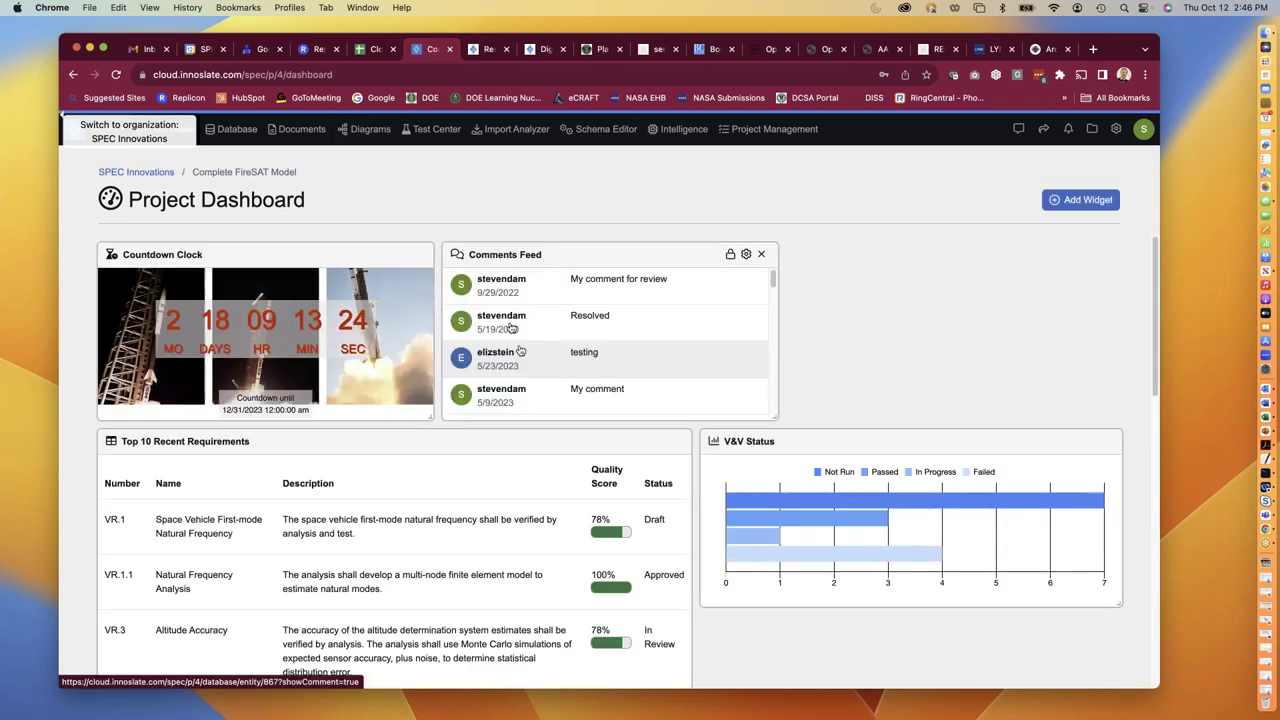
# Filter the FireSAT Diagrams dashboard to Timeline Diagrams Only
pyautogui.click(358, 138)
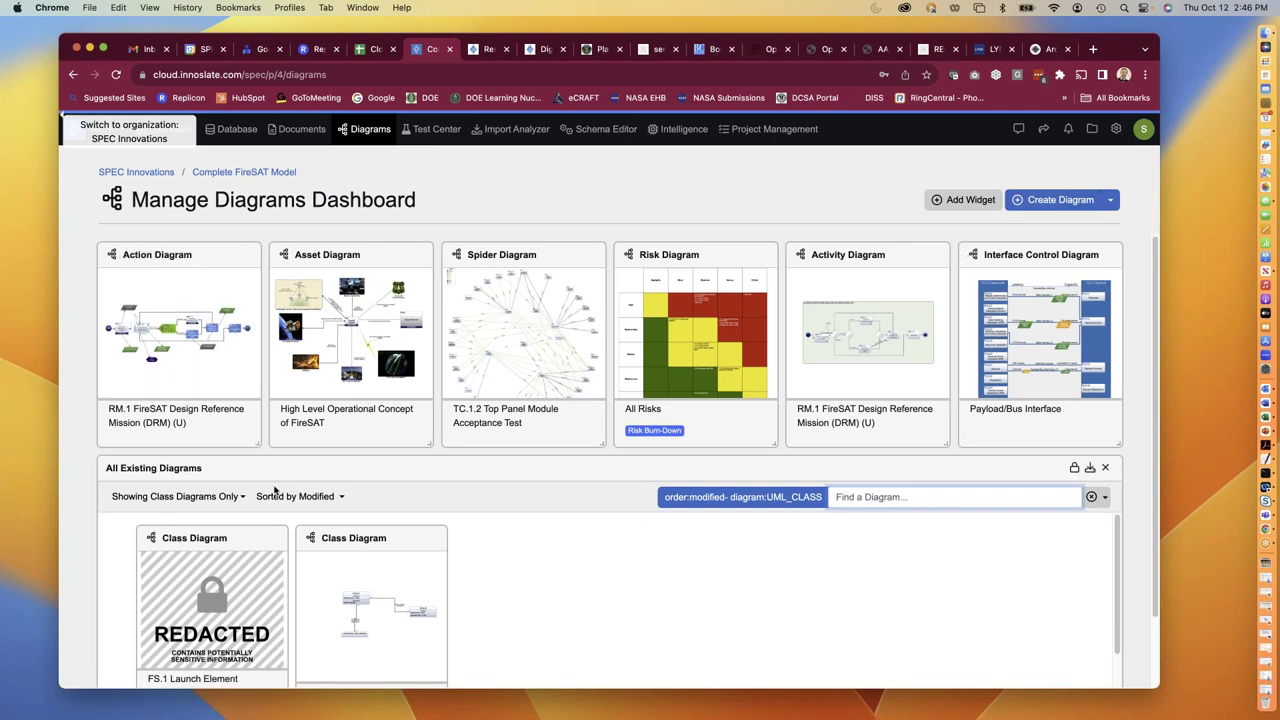
pyautogui.click(214, 496)
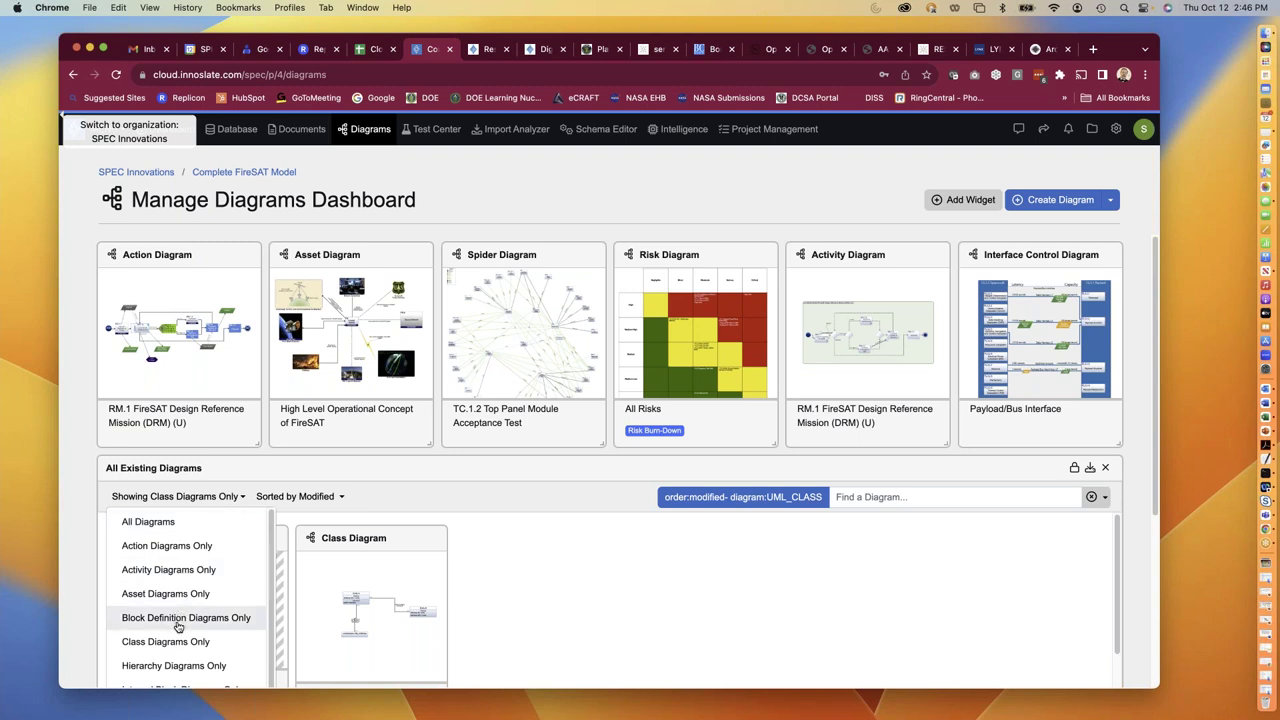
pyautogui.scroll(-3, 178, 627)
pyautogui.scroll(-3, 178, 627)
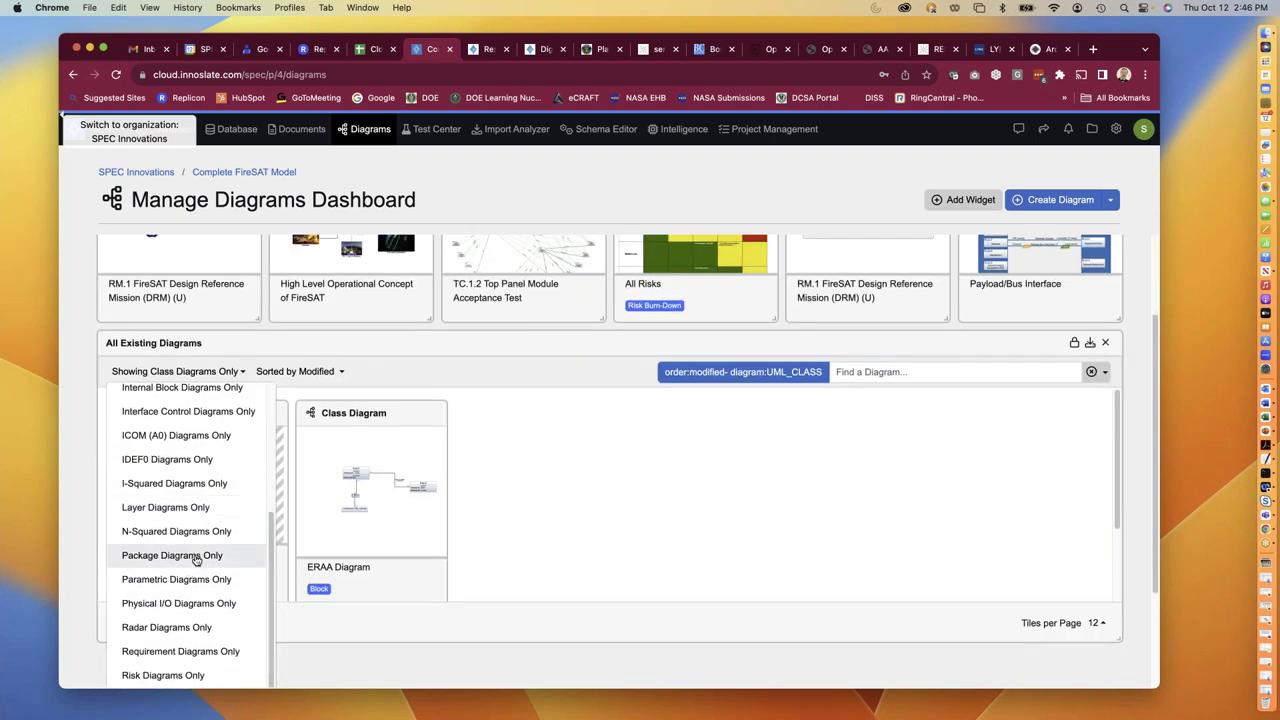
pyautogui.scroll(-3, 177, 617)
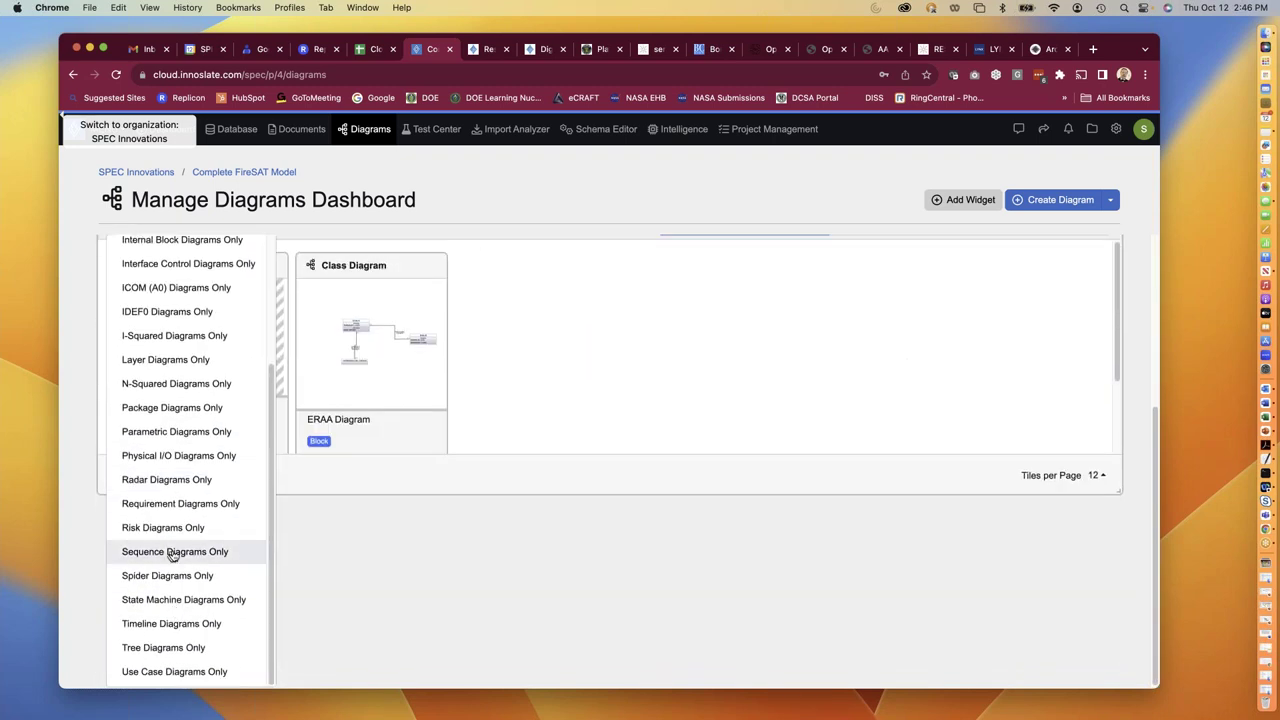
pyautogui.click(170, 622)
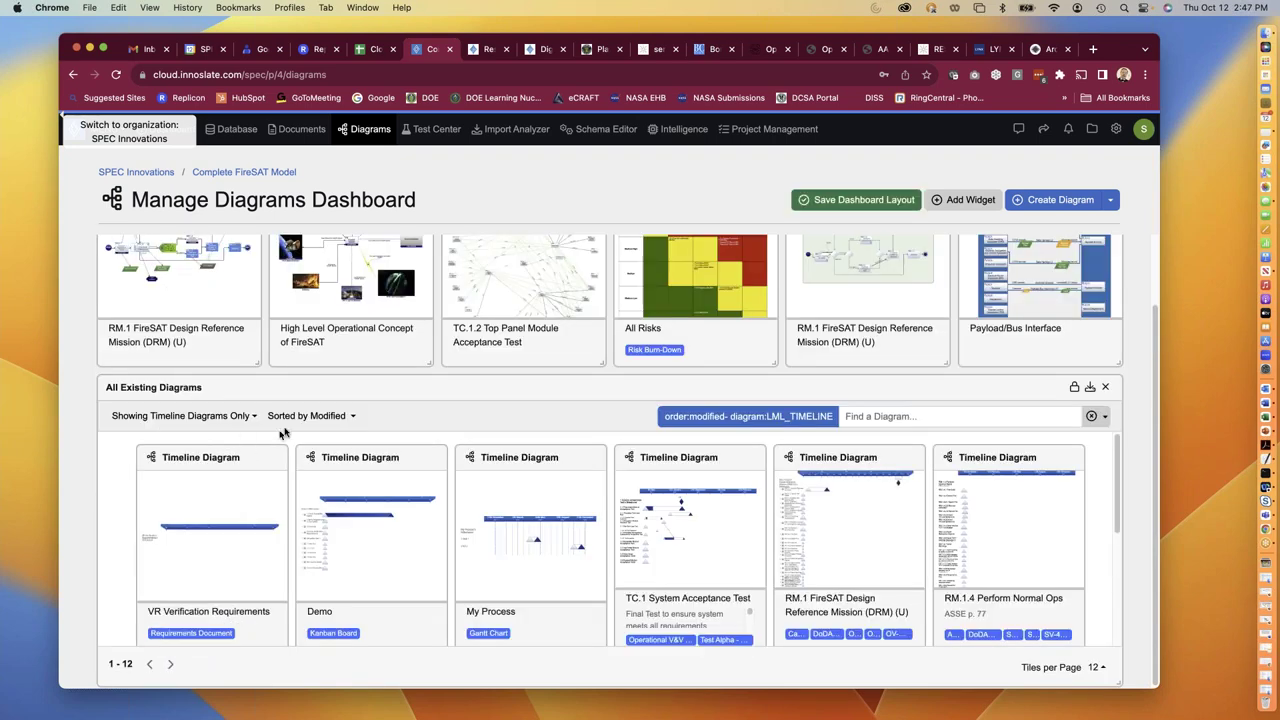
# Open the TC.1 System Acceptance Test timeline and switch it to the Action Diagram view
pyautogui.click(669, 535)
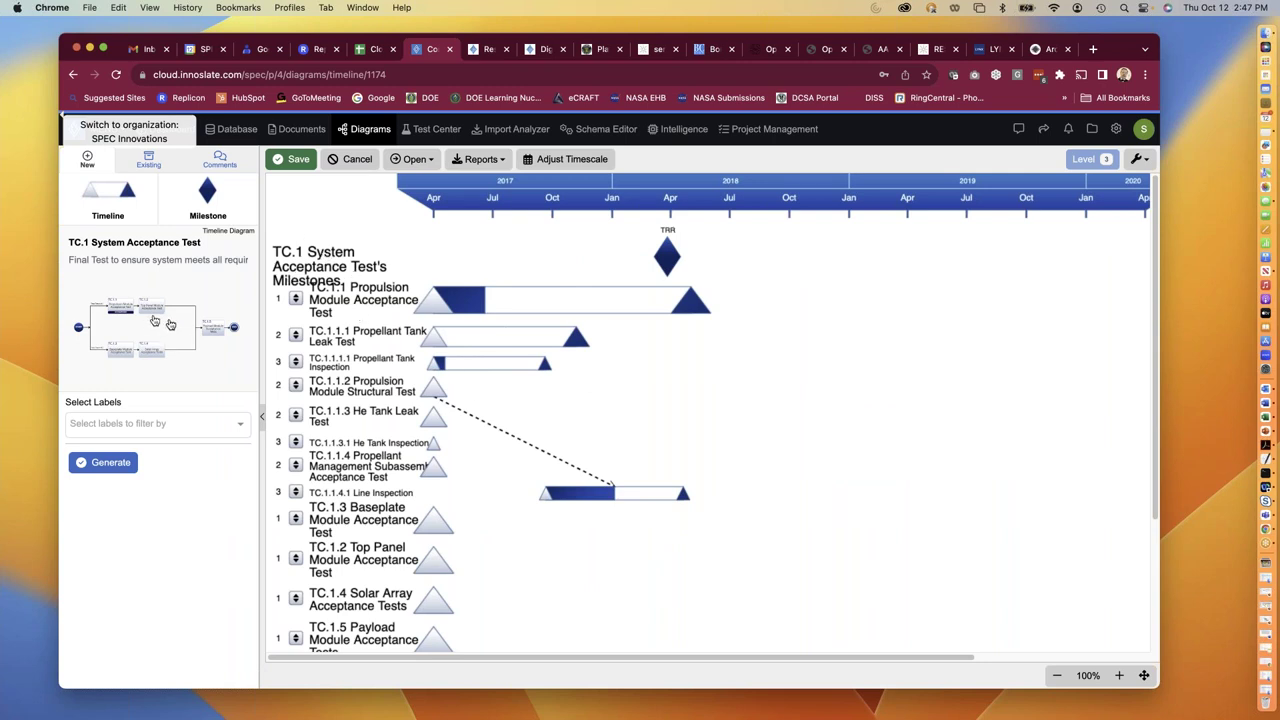
pyautogui.click(414, 159)
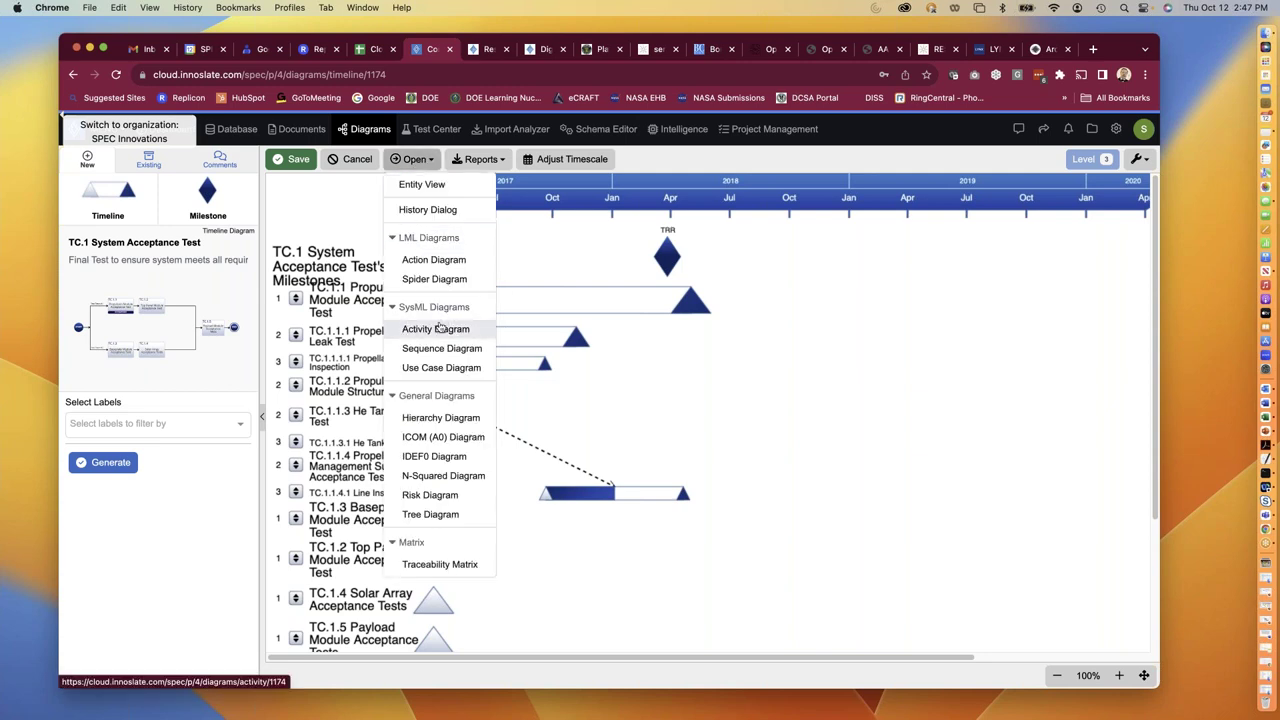
pyautogui.click(414, 262)
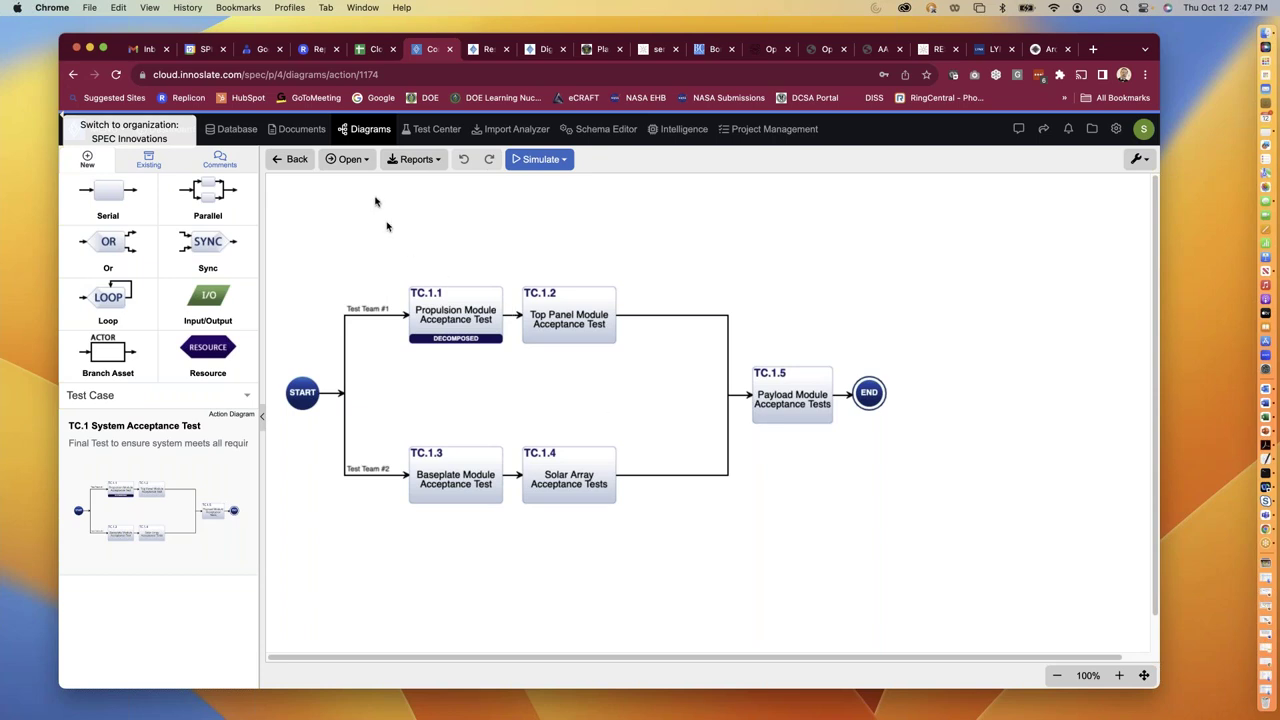
# Leave the diagram view unchanged and open the Schema Editor's Workflow page showing Issue transitions
pyautogui.click(355, 162)
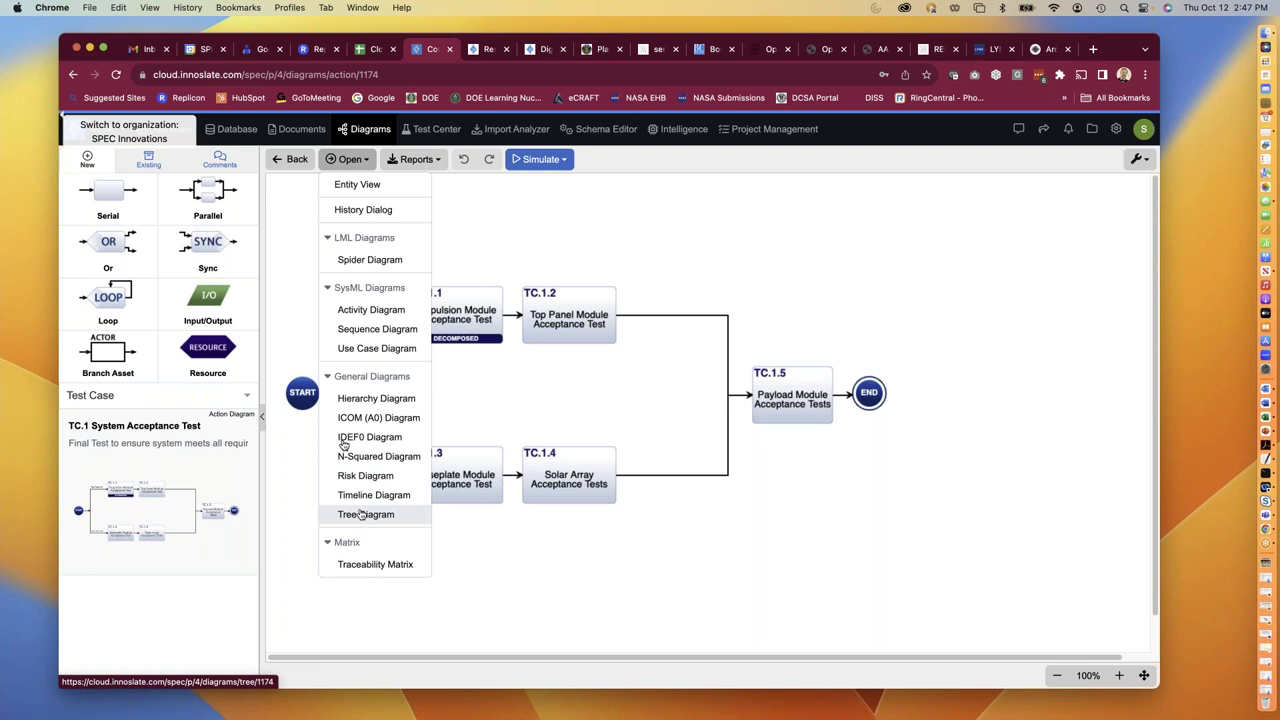
pyautogui.click(295, 297)
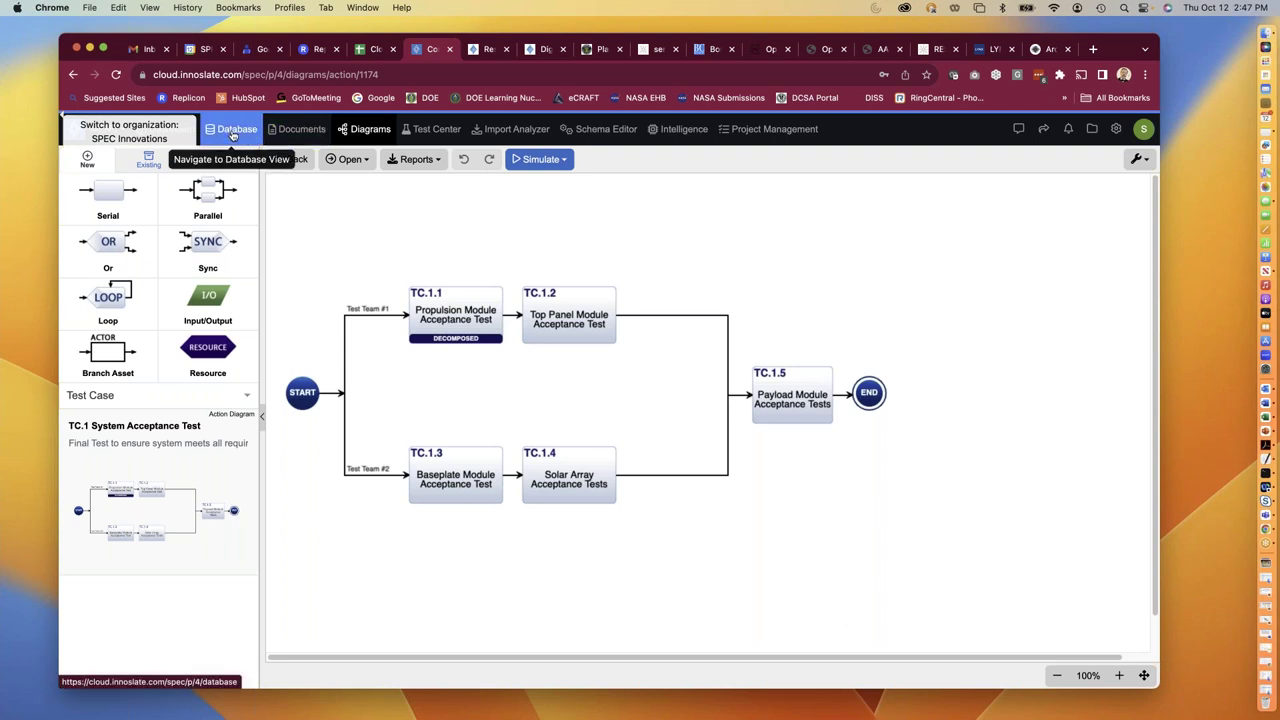
pyautogui.click(605, 133)
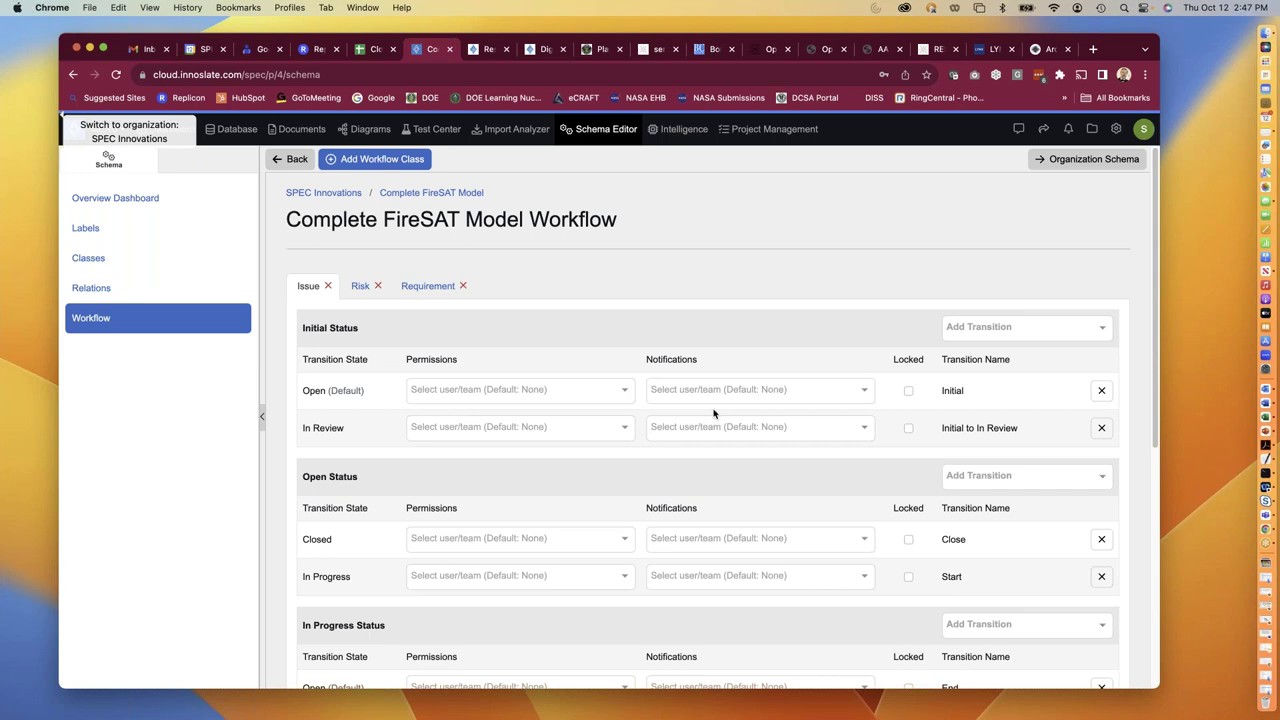
# Show the Risk class workflow and check the Open to Declined notification recipients without changes
pyautogui.click(361, 287)
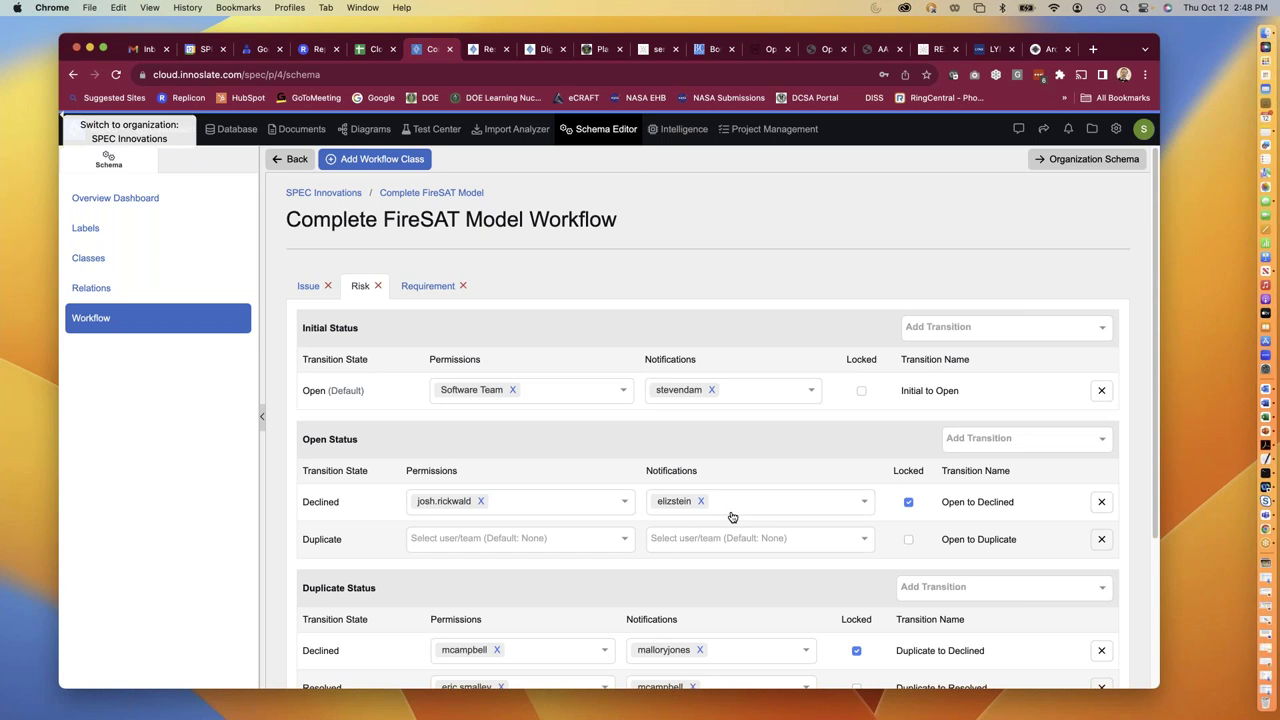
pyautogui.rightClick(732, 514)
pyautogui.click(726, 262)
pyautogui.click(727, 268)
# Switch to the Lunar Rover Sample project and open its Kanban Boards Dashboard
pyautogui.click(1092, 132)
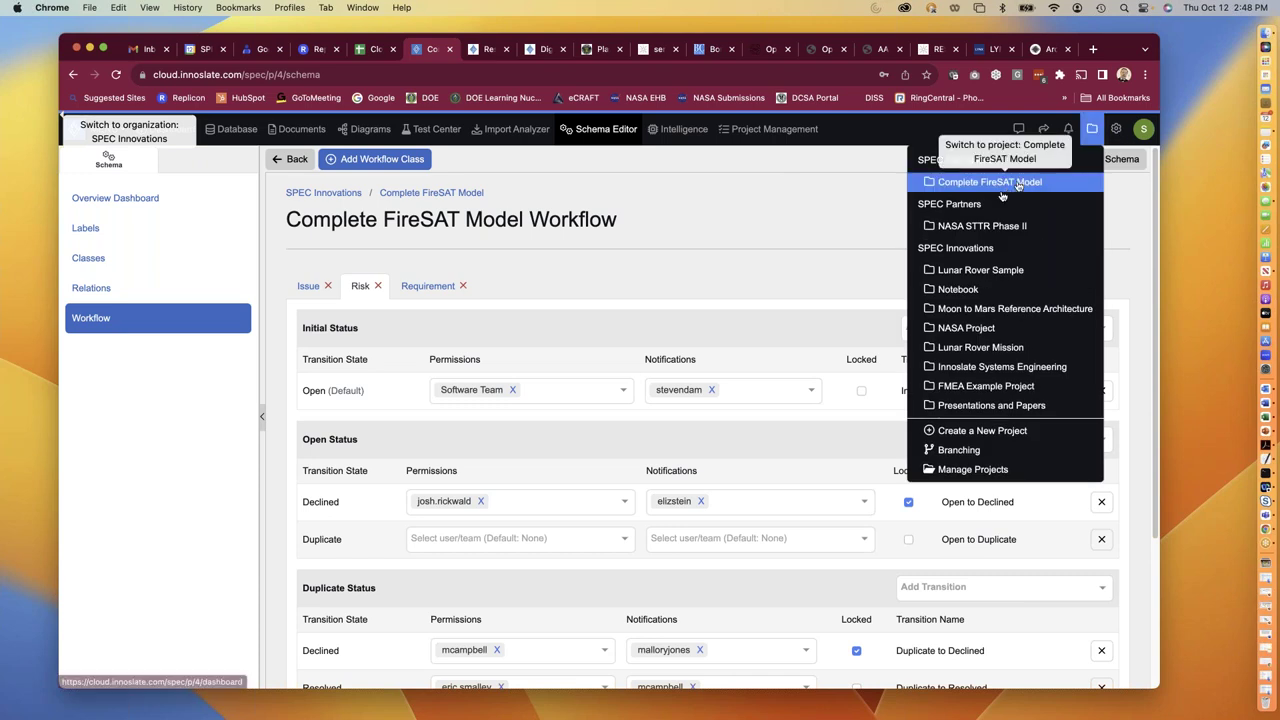
pyautogui.click(982, 270)
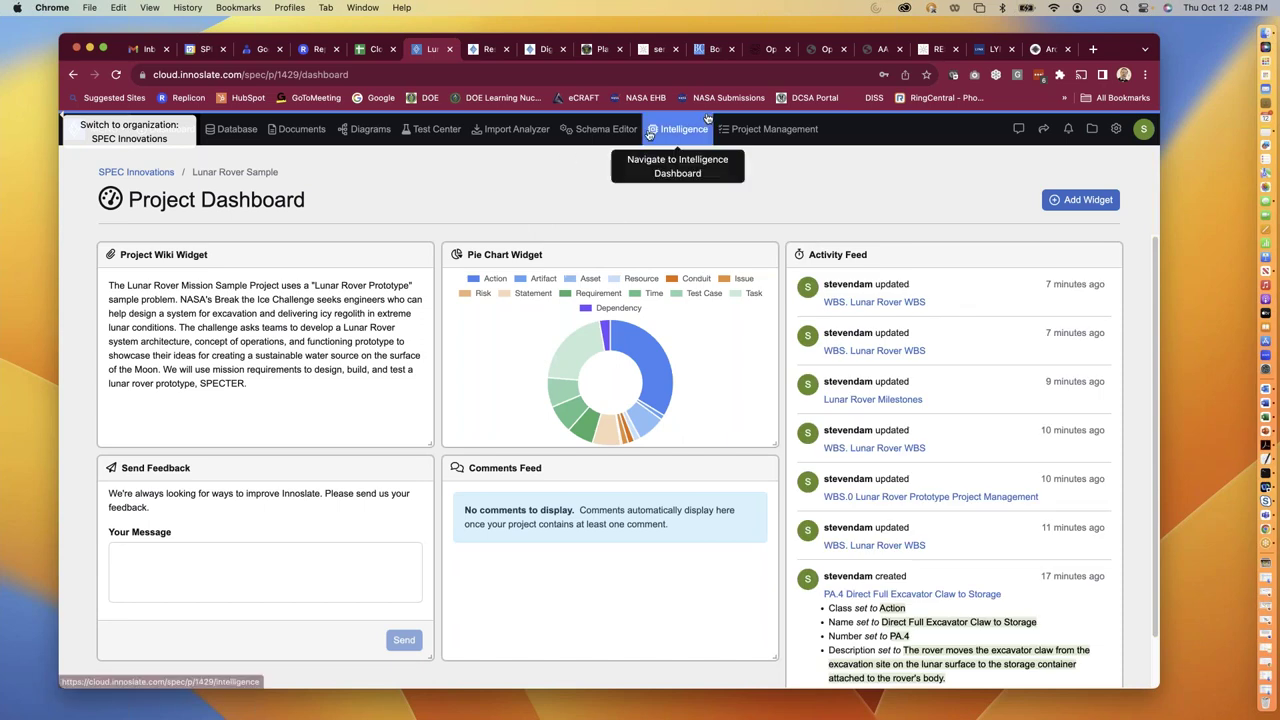
pyautogui.click(770, 129)
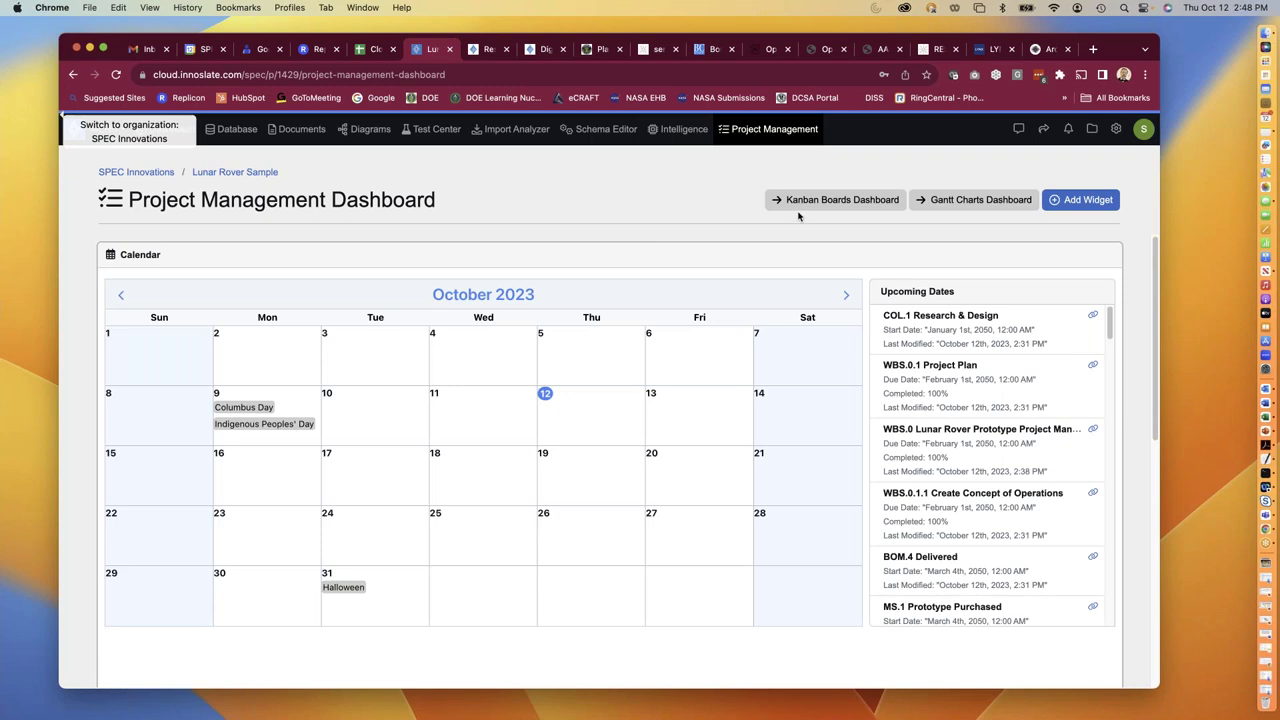
pyautogui.click(806, 206)
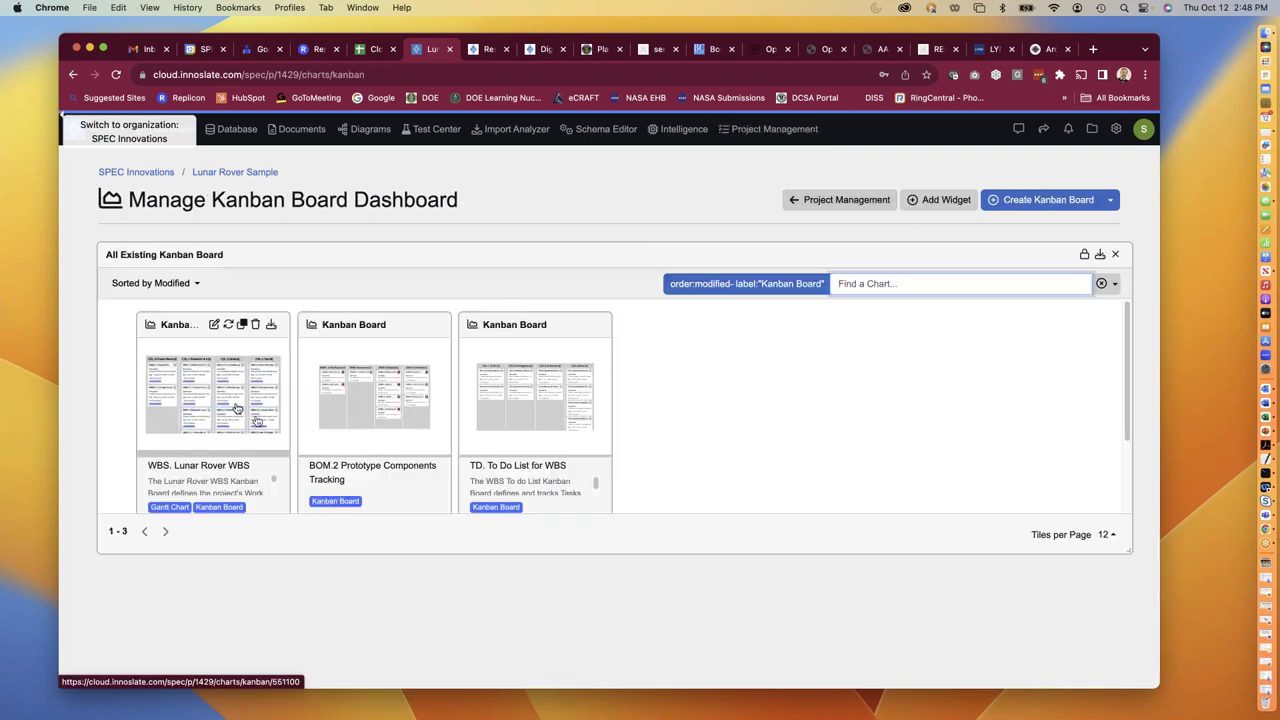
# Open the Lunar Rover WBS board and view it as an action diagram
pyautogui.click(227, 406)
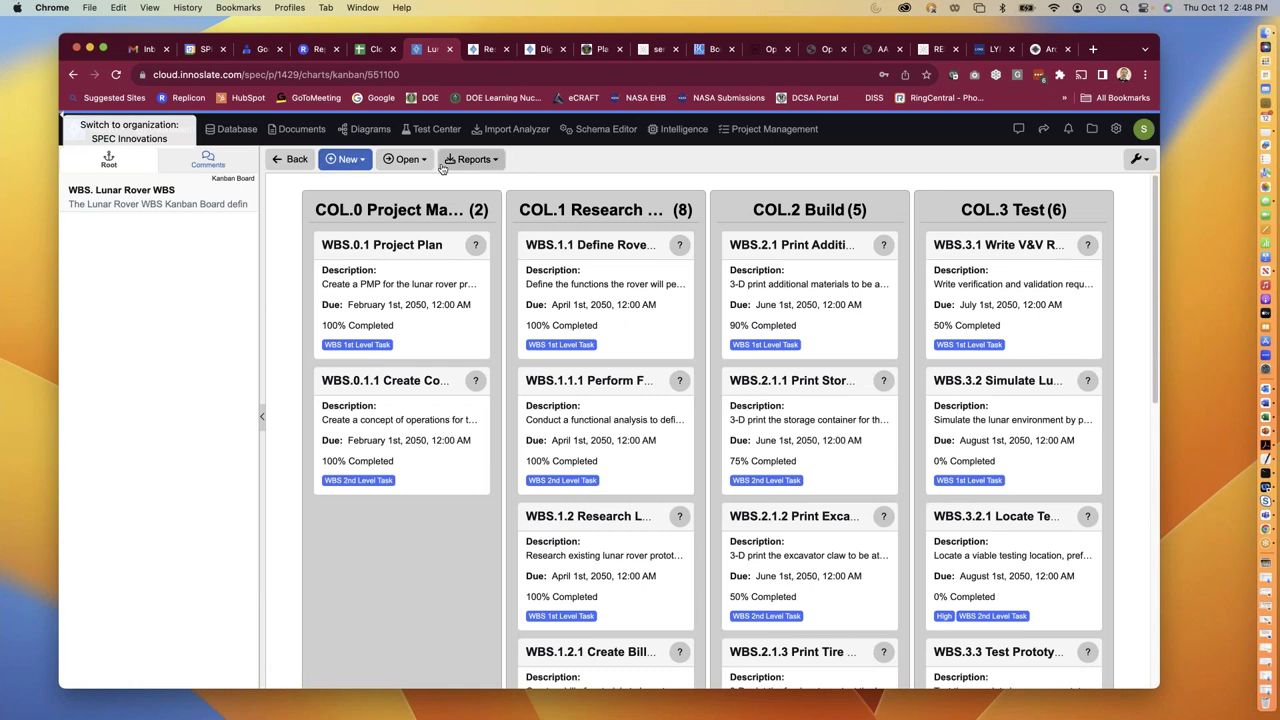
pyautogui.click(403, 159)
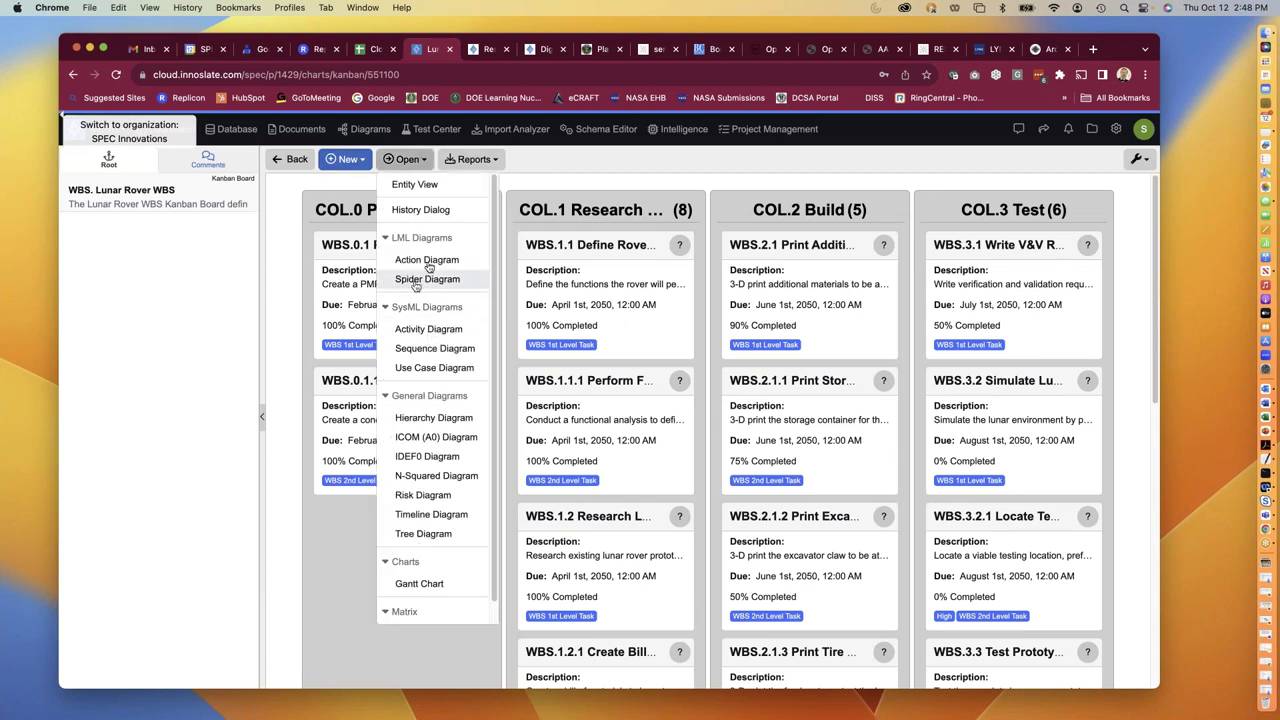
pyautogui.click(429, 259)
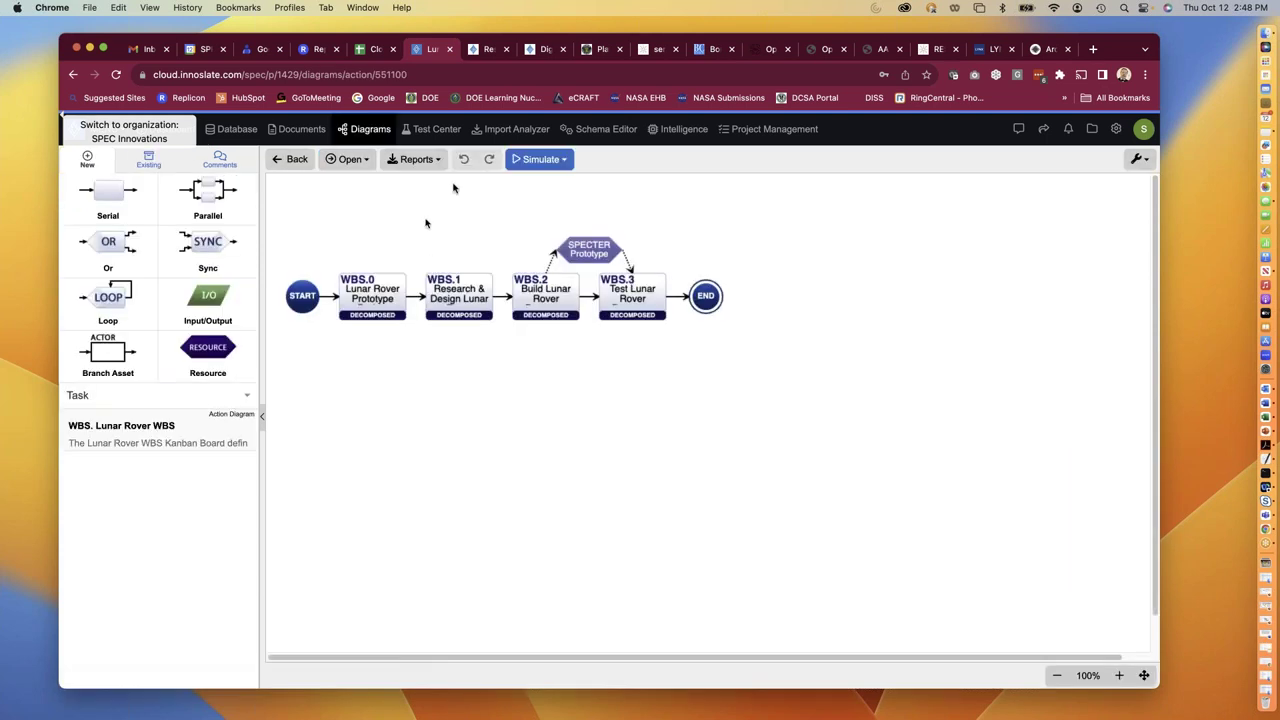
# Switch the Lunar Rover WBS to the SysML Activity Diagram view
pyautogui.click(433, 160)
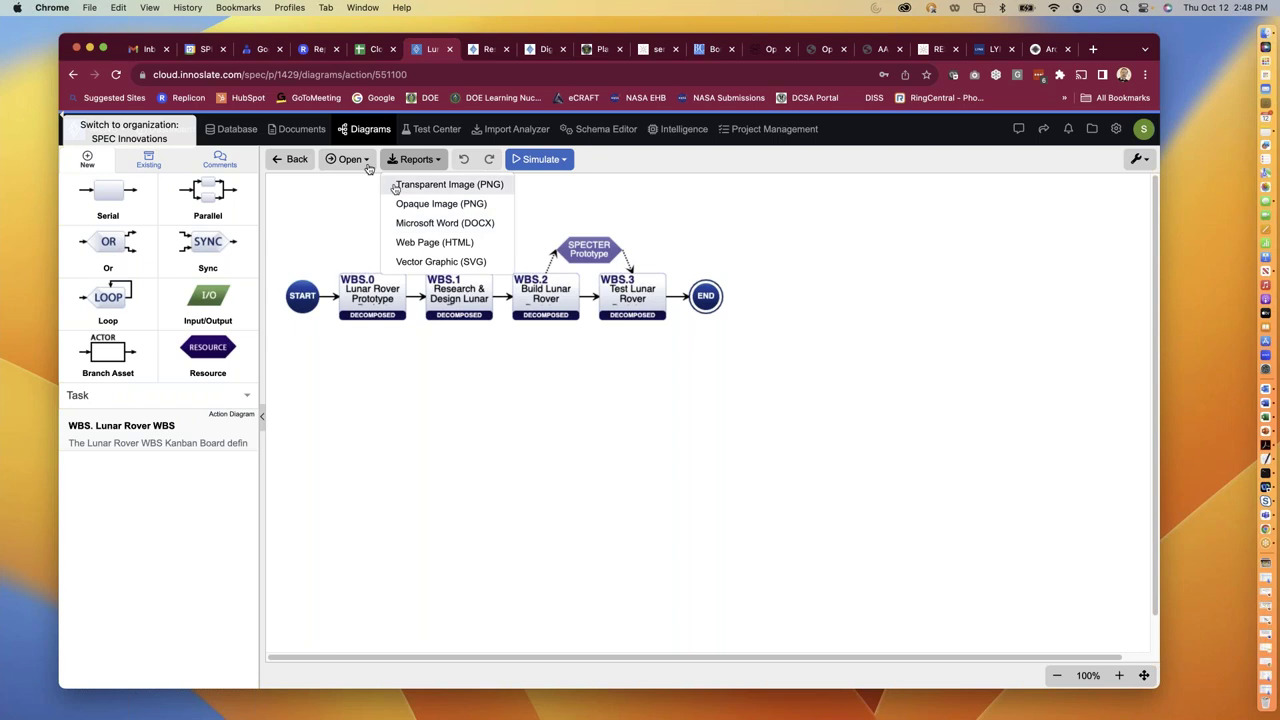
pyautogui.click(345, 160)
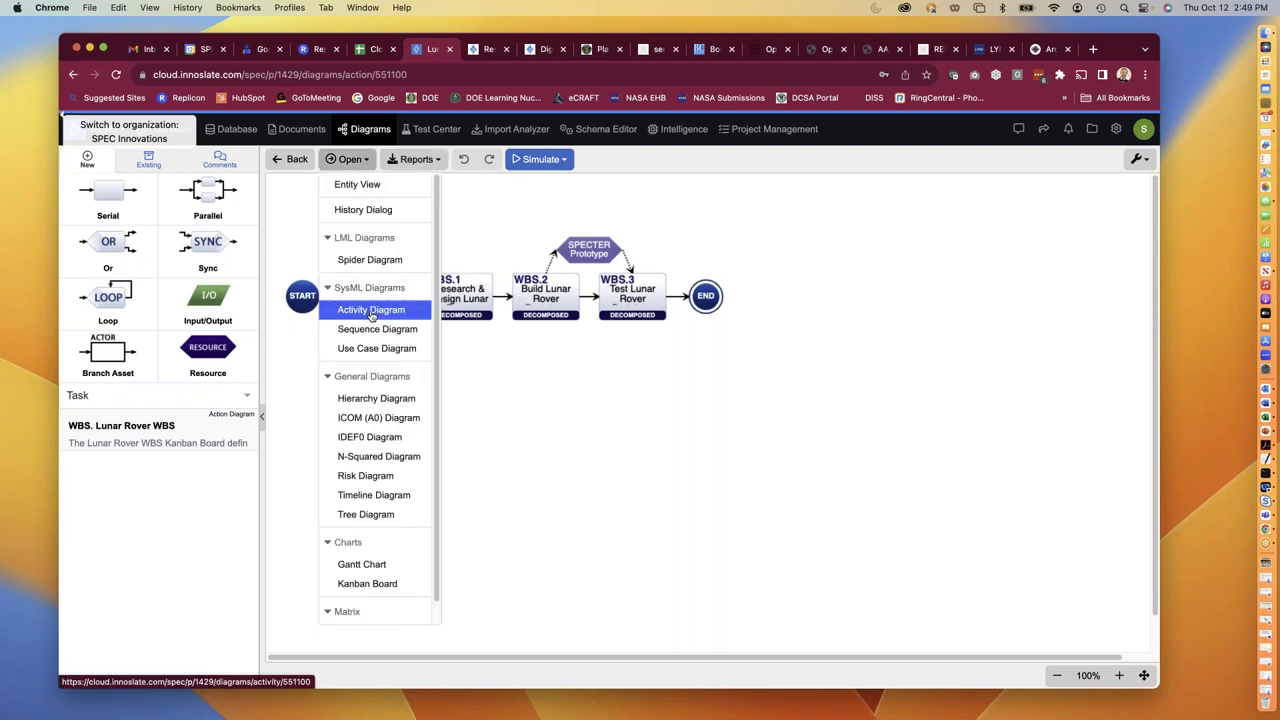
pyautogui.click(370, 310)
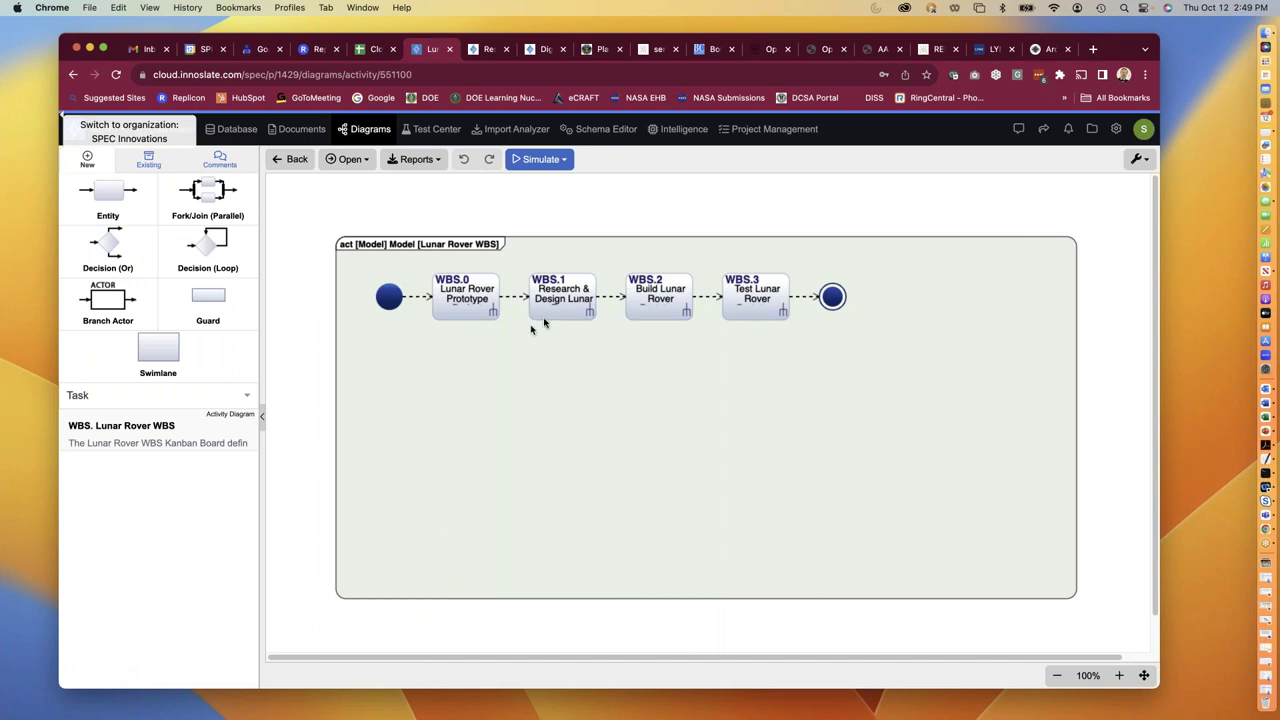
# Inspect the WBS.0 task's attributes, then go to the Project Management dashboard
pyautogui.click(494, 309)
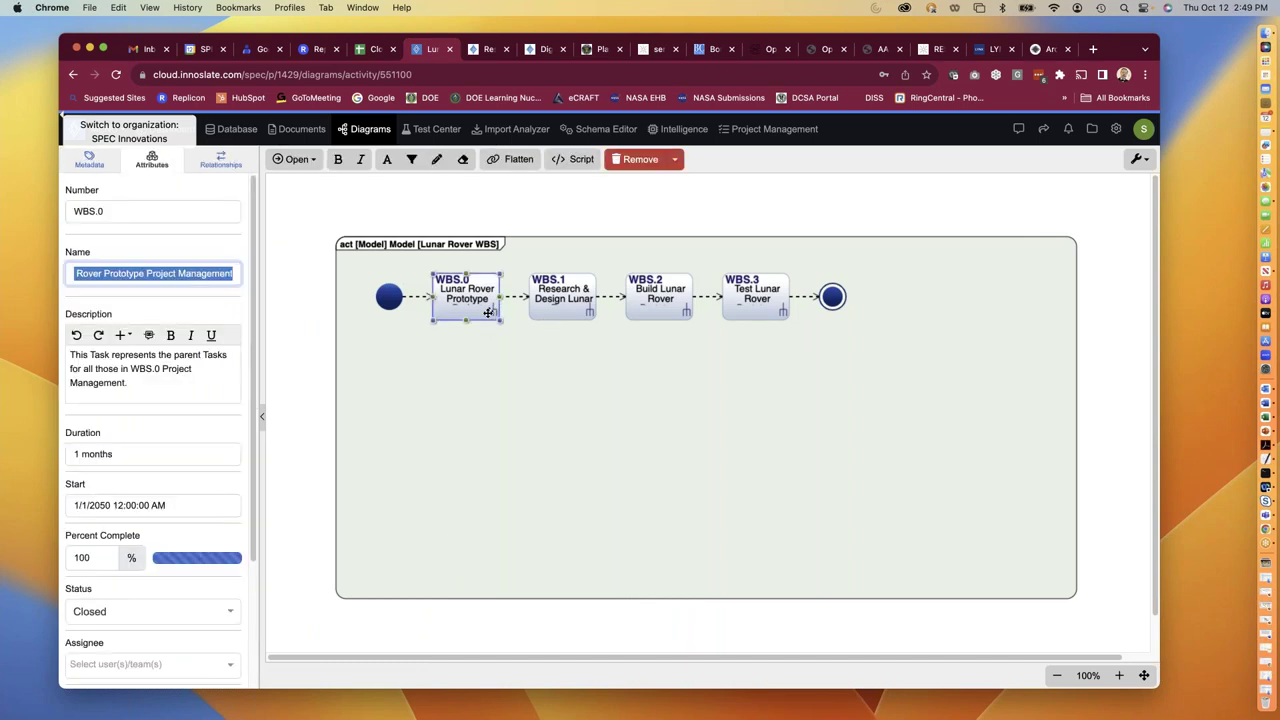
pyautogui.click(290, 218)
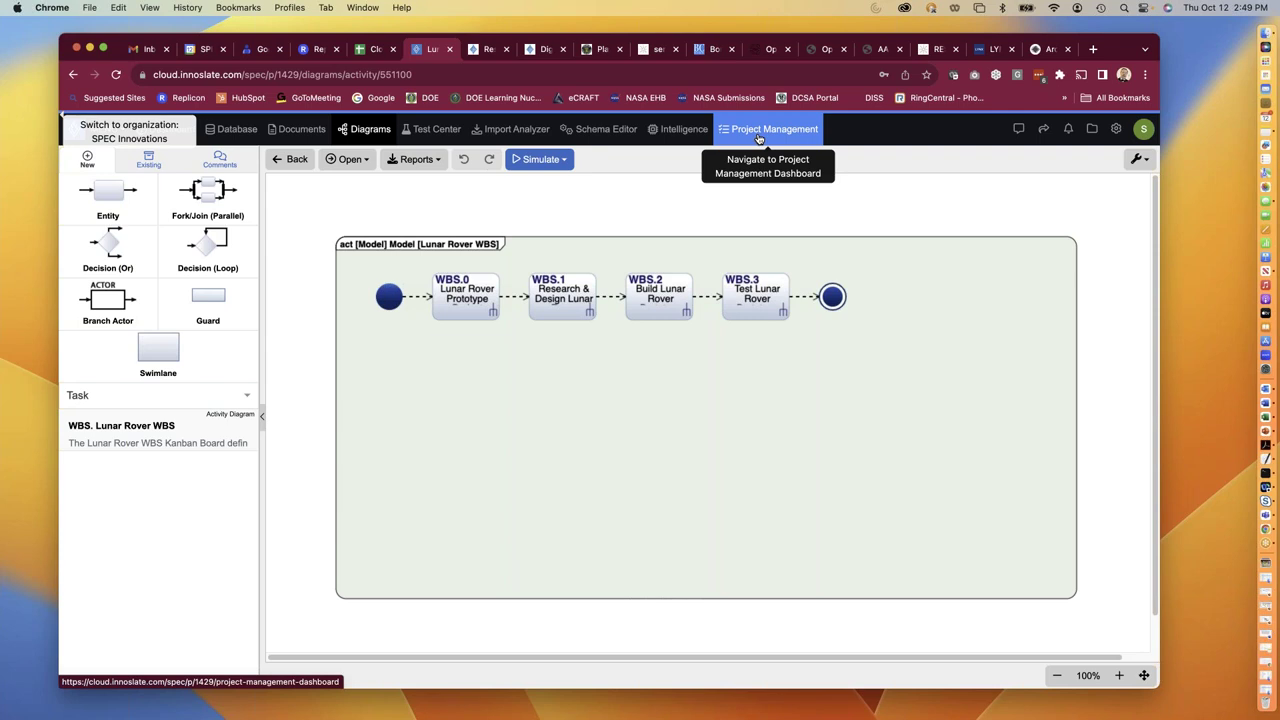
pyautogui.click(759, 139)
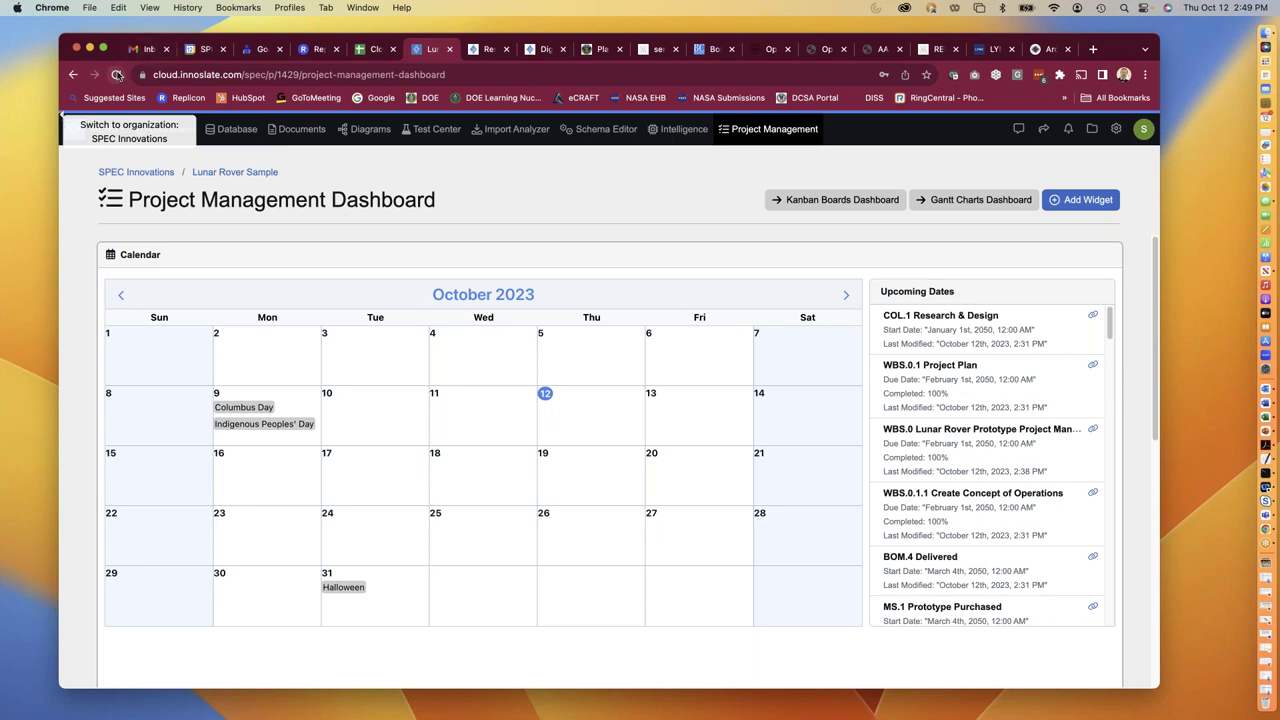
# Reload Project Management, move to the main Dashboard and back, ending on the main Dashboard
pyautogui.click(117, 75)
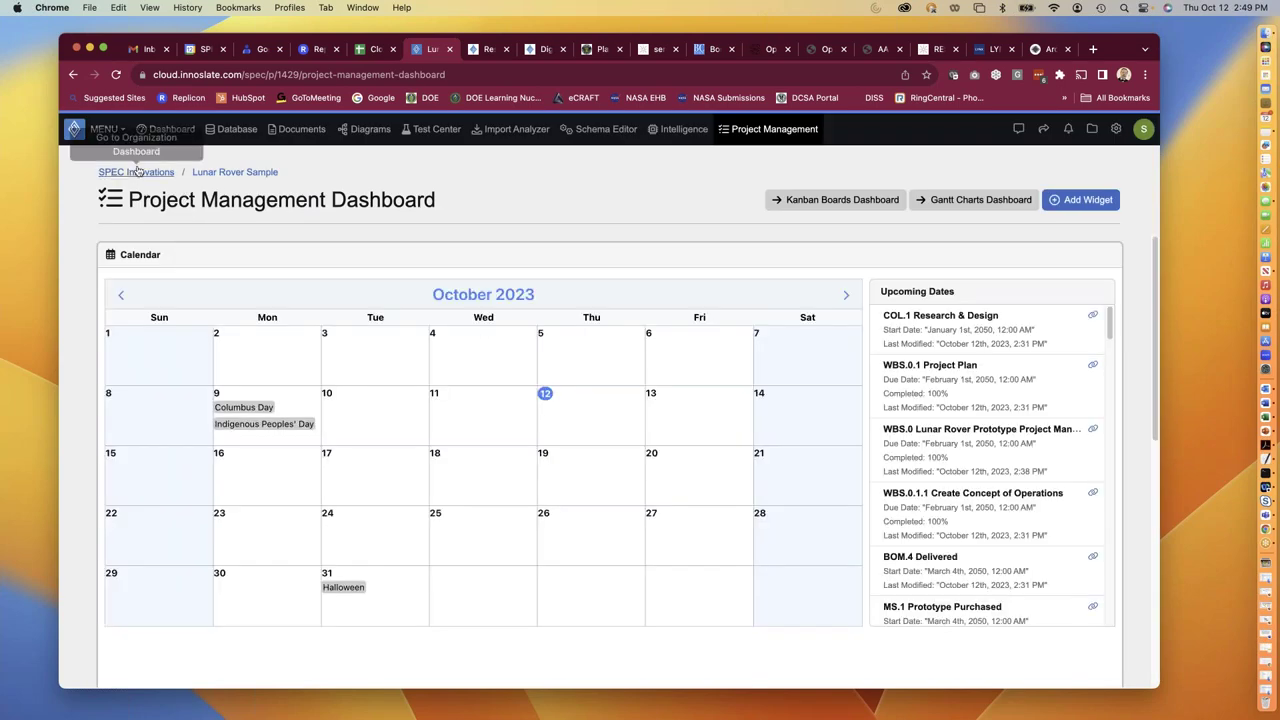
pyautogui.click(171, 131)
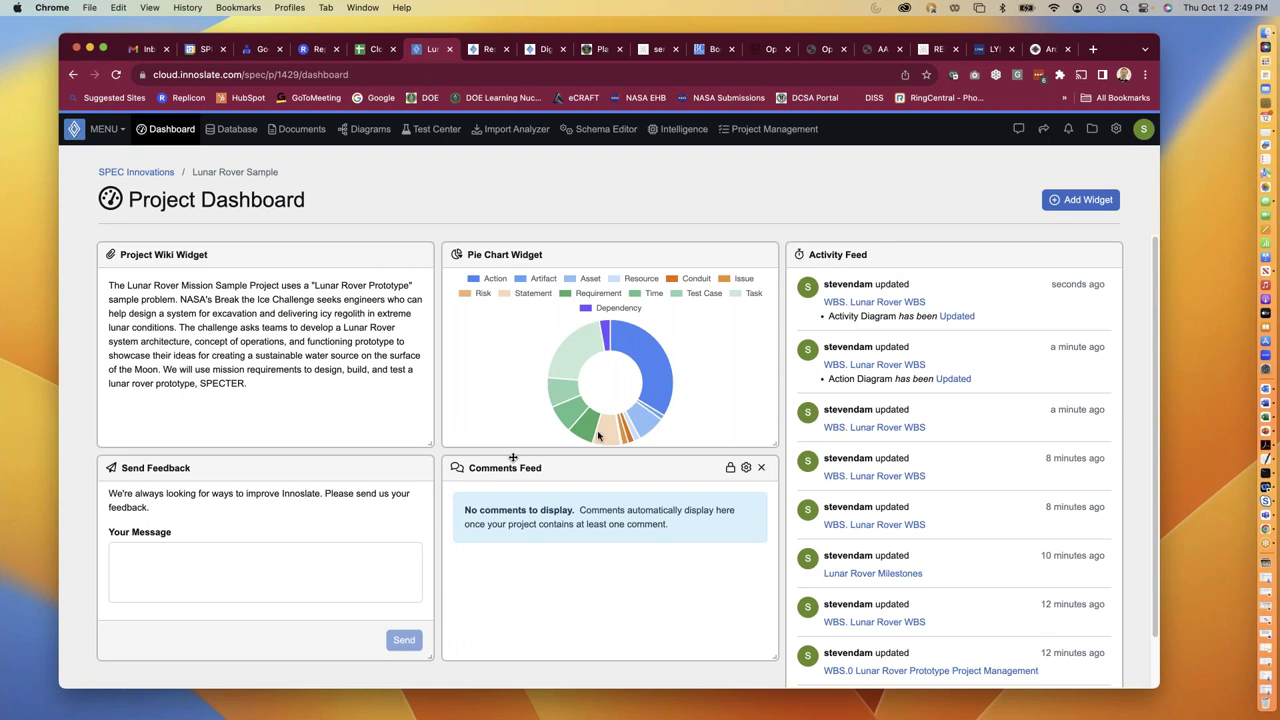
pyautogui.click(381, 336)
pyautogui.click(766, 129)
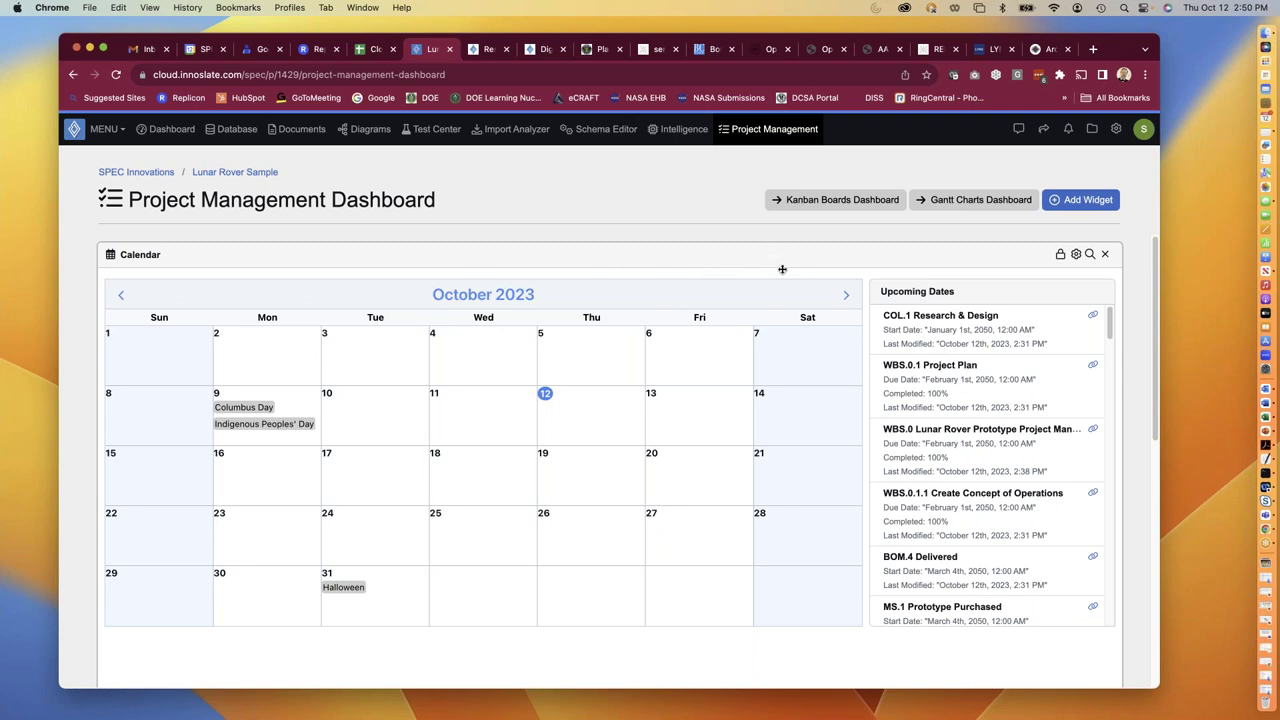
pyautogui.scroll(-3, 806, 286)
pyautogui.scroll(3, 806, 286)
pyautogui.click(165, 131)
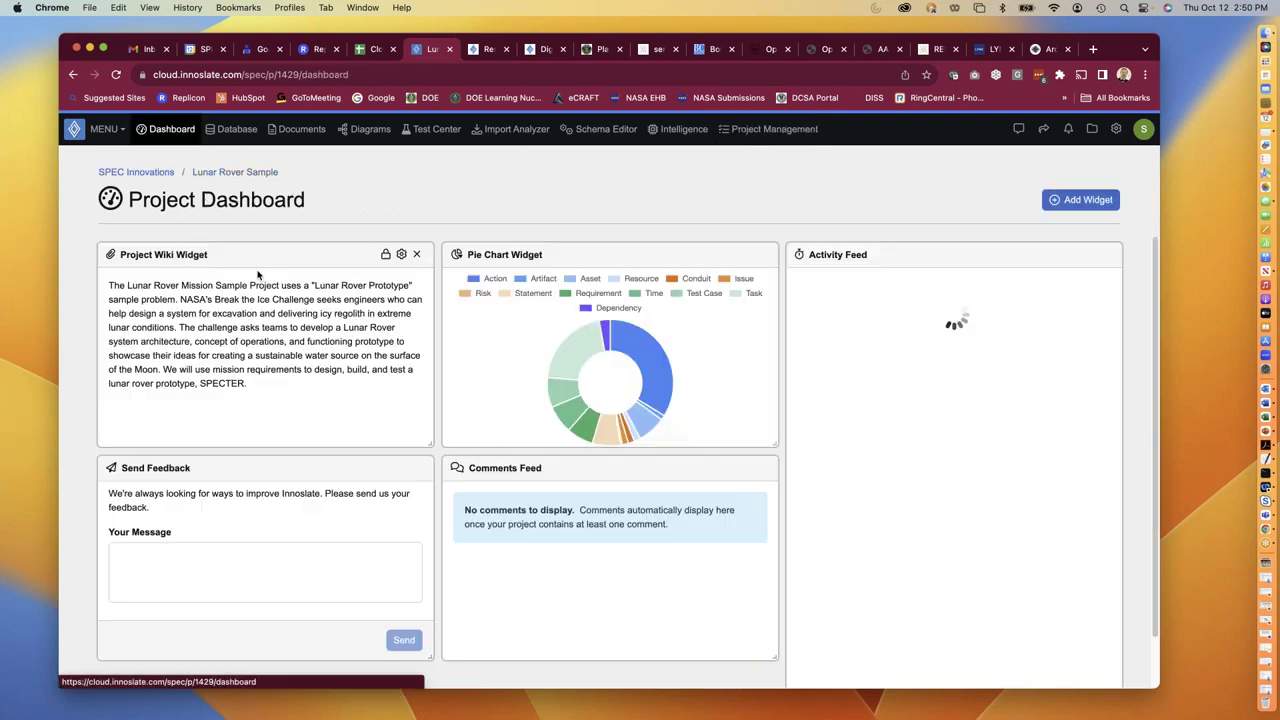
pyautogui.click(1073, 202)
pyautogui.click(671, 197)
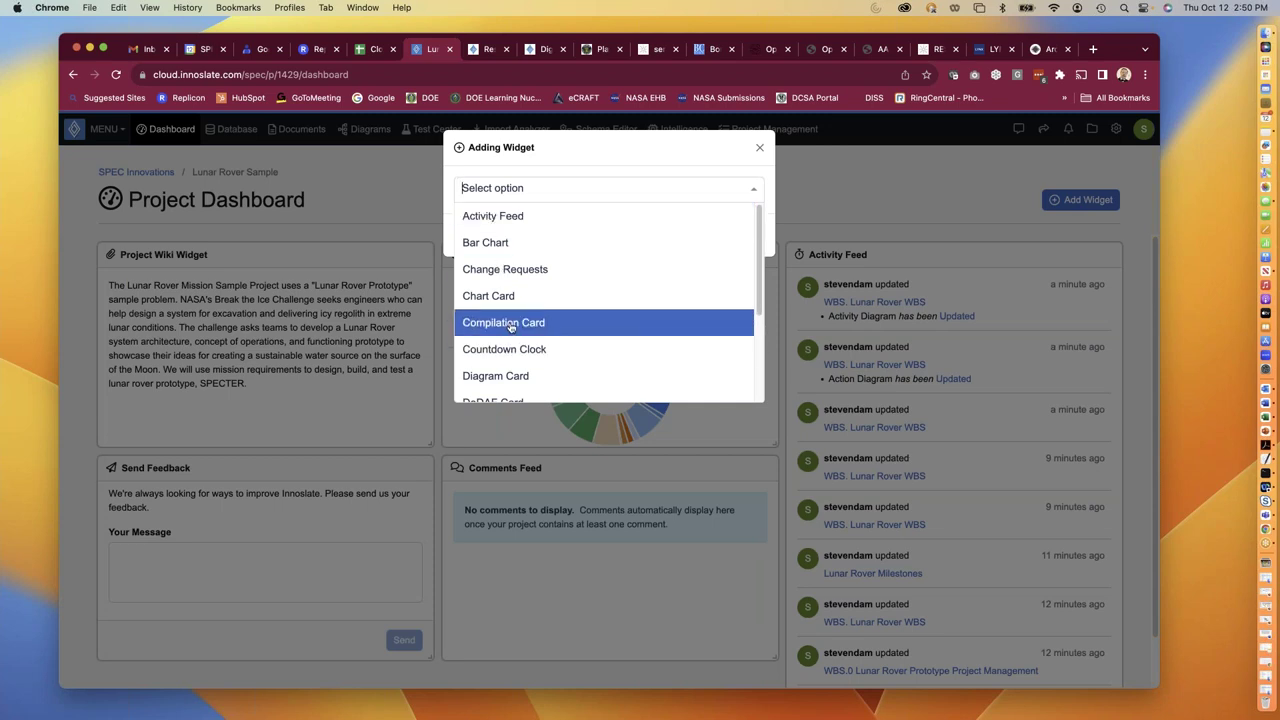
pyautogui.click(403, 199)
pyautogui.click(748, 238)
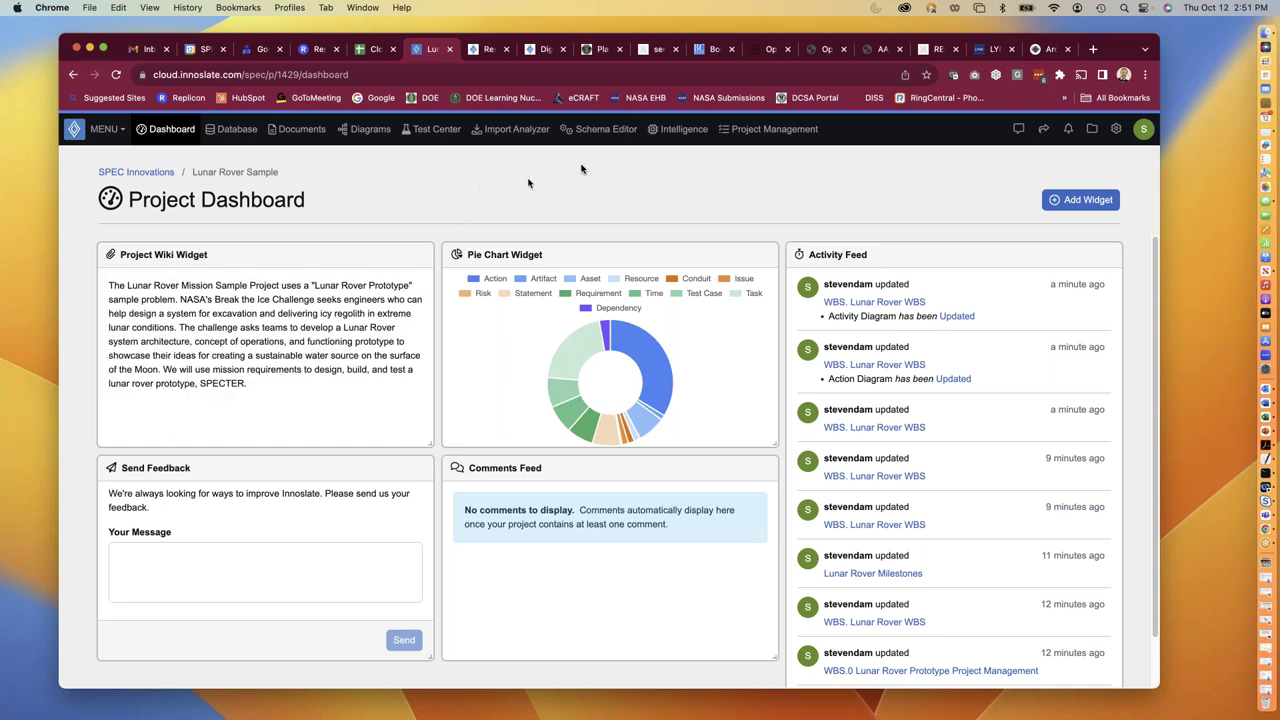
# Switch to the Complete FireSAT Model project and open its Schema Editor Classes list
pyautogui.click(1091, 130)
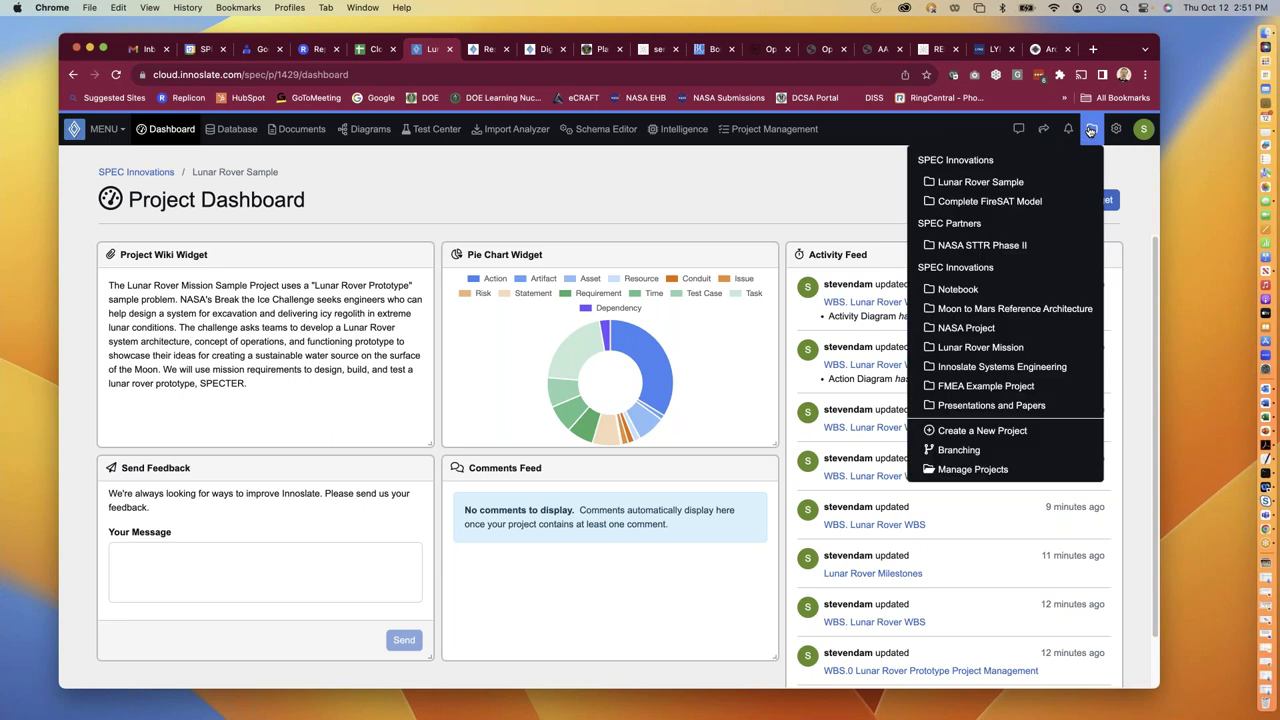
pyautogui.click(990, 201)
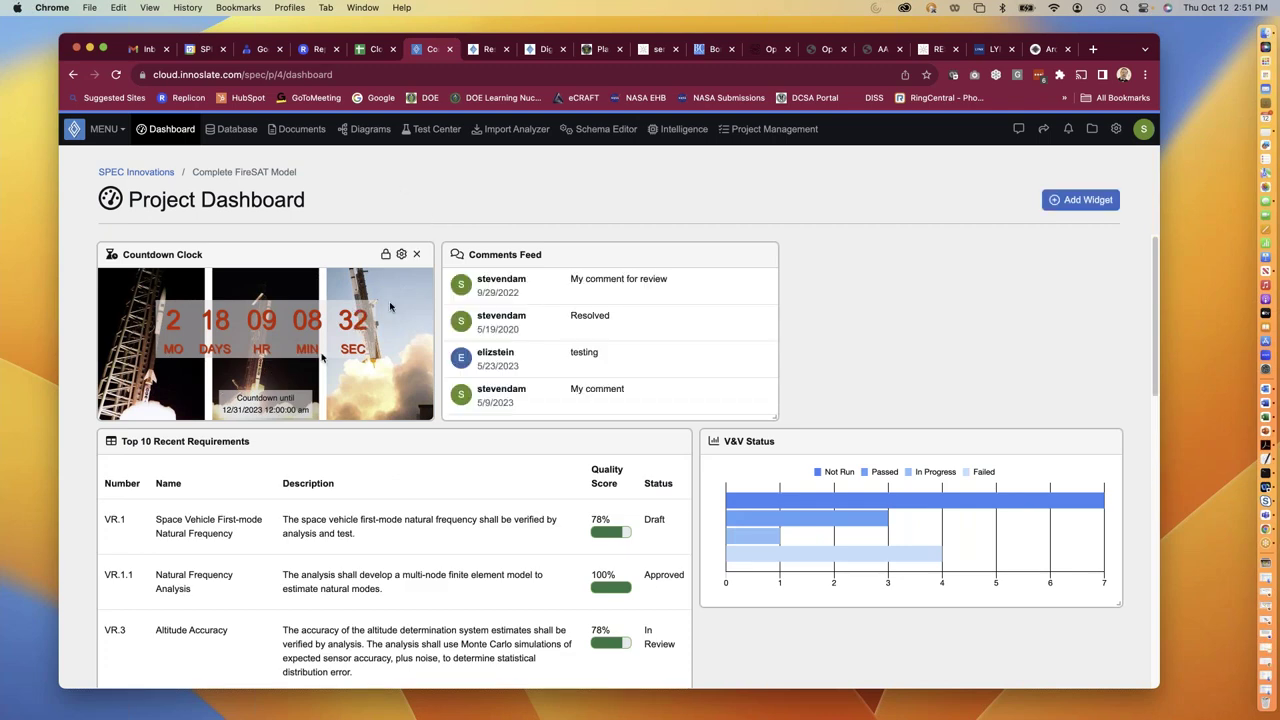
pyautogui.click(603, 133)
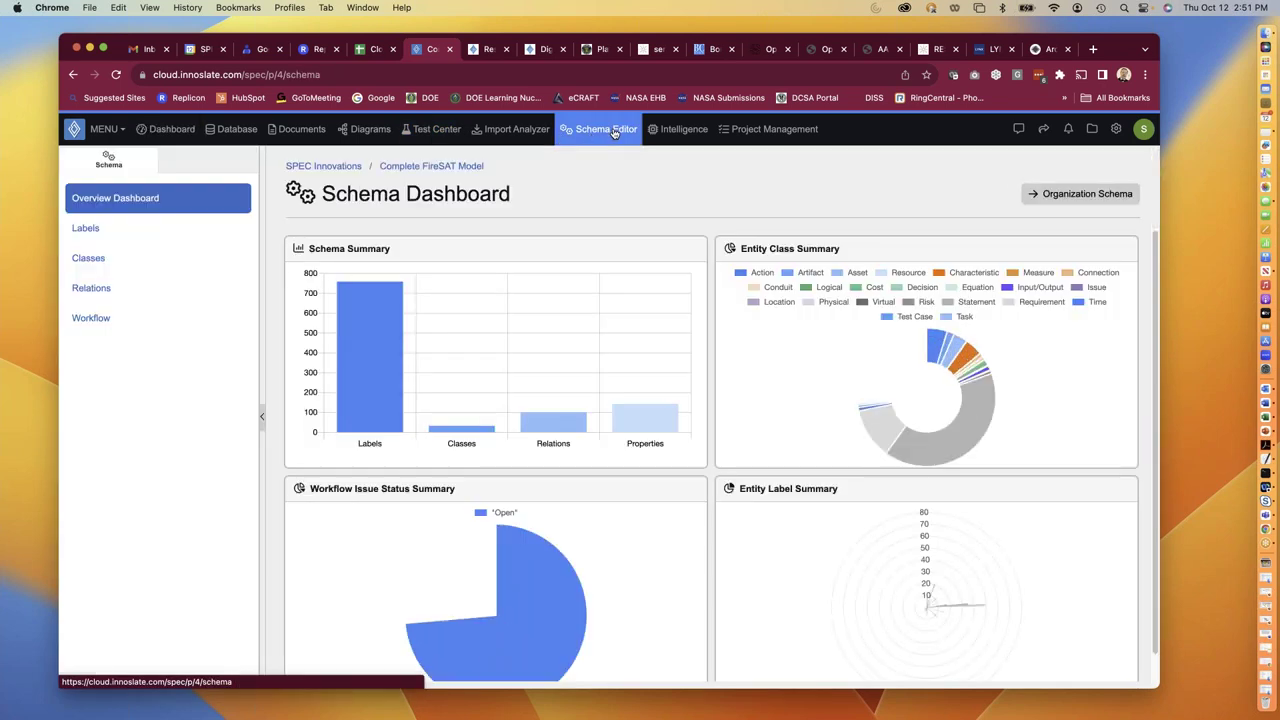
pyautogui.click(117, 320)
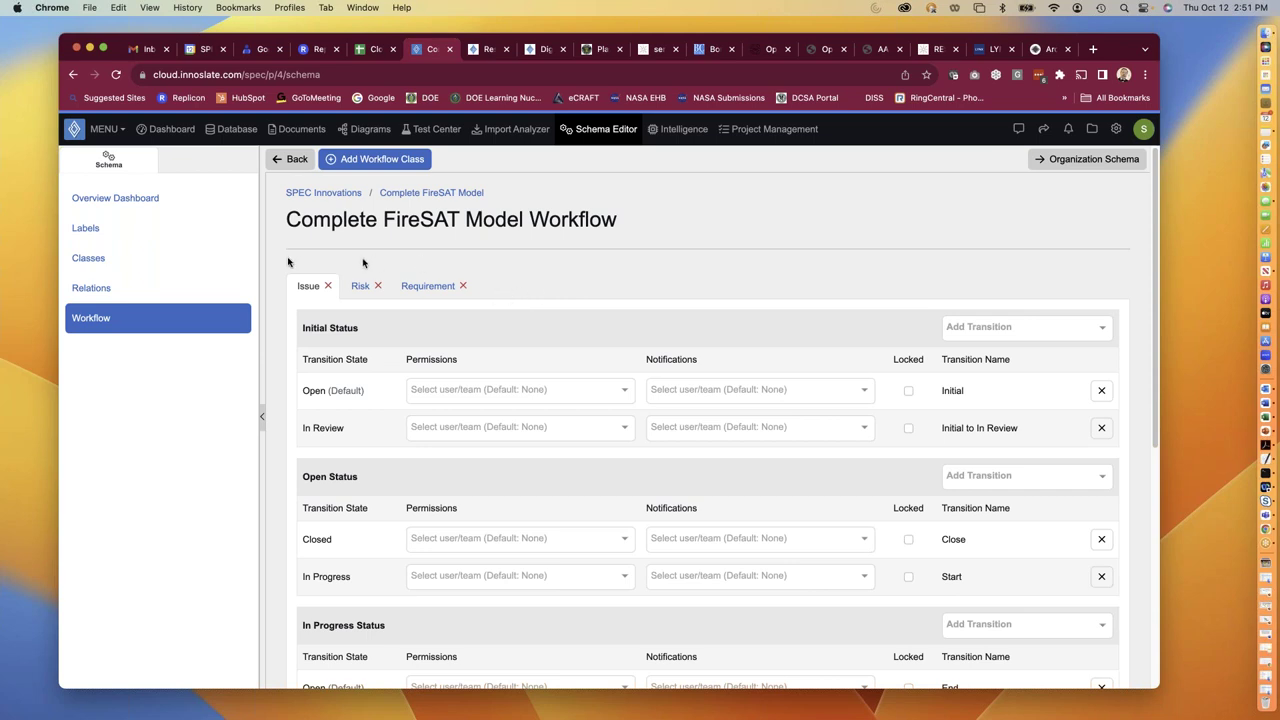
pyautogui.click(111, 262)
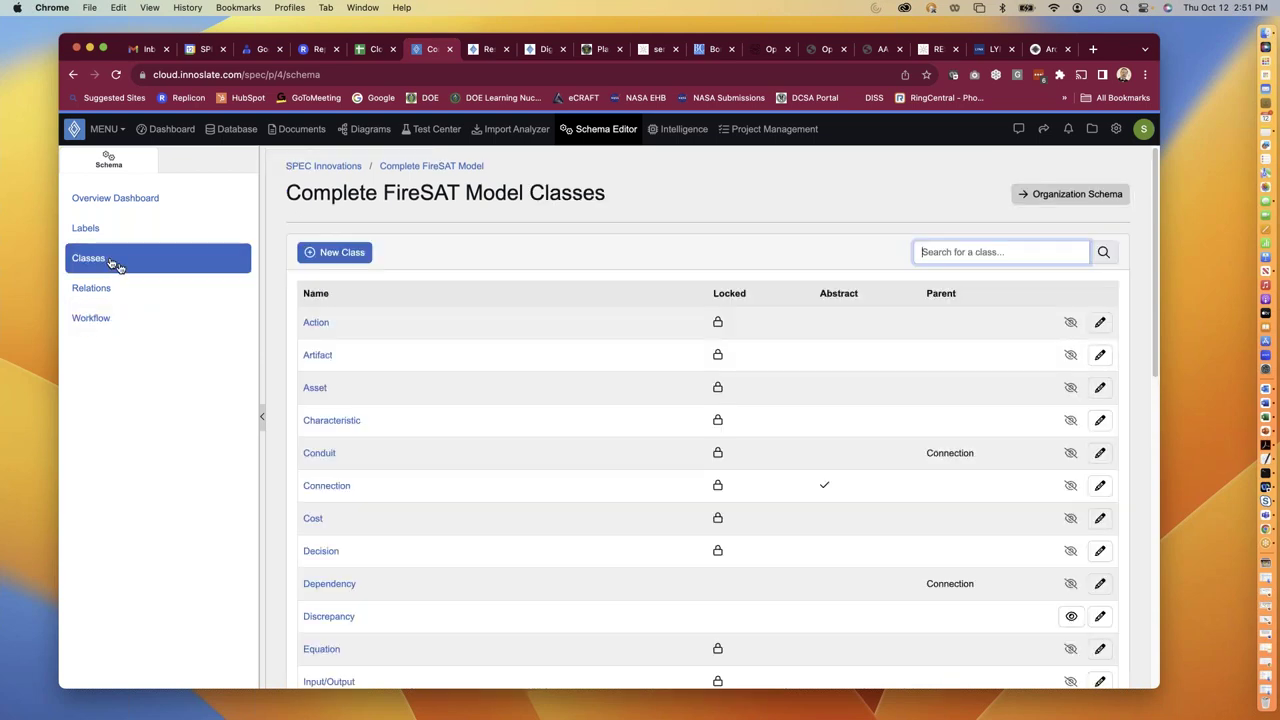
# Add a Status attribute of type ENUMERATION to the Artifact class
pyautogui.click(322, 357)
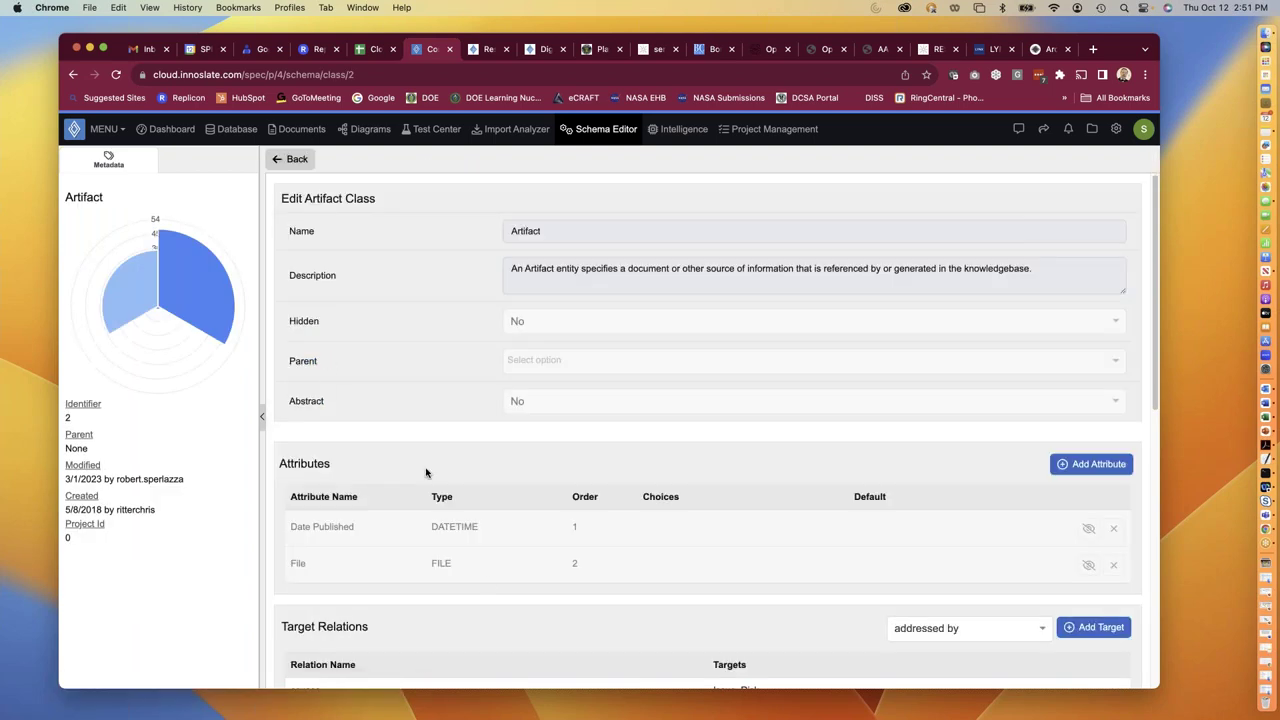
pyautogui.click(1095, 465)
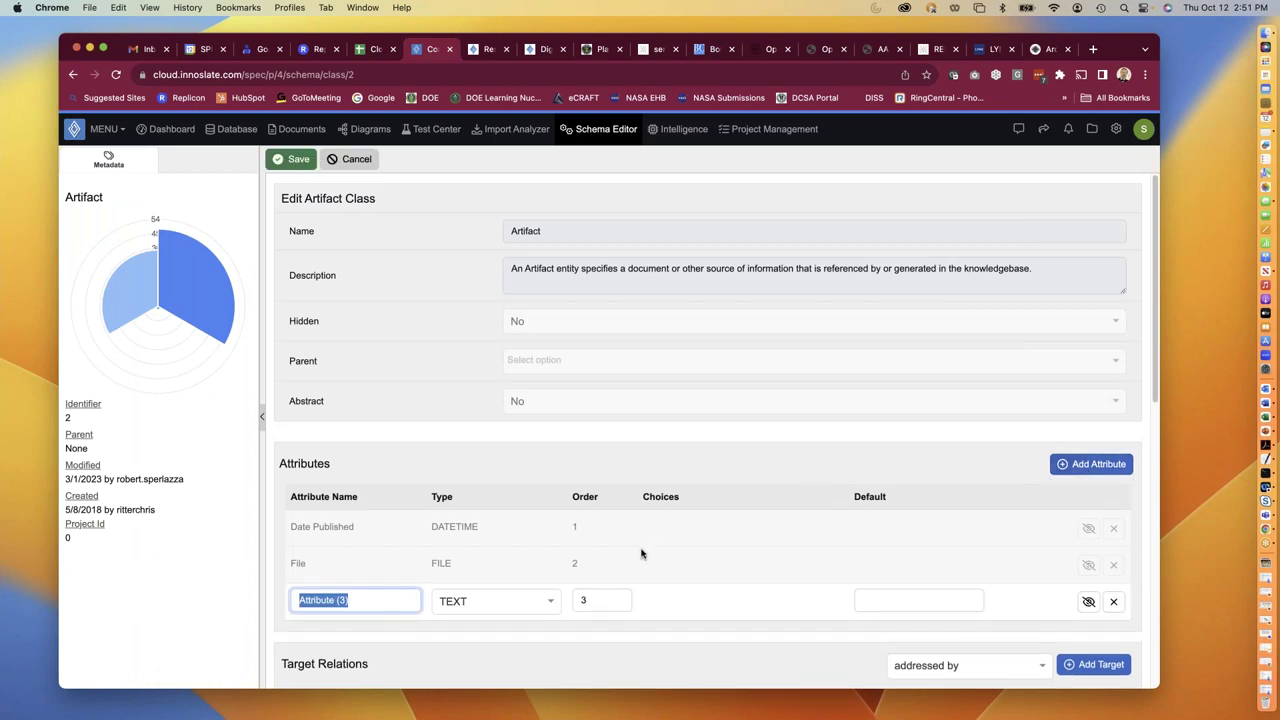
pyautogui.write('Status')
pyautogui.click(542, 605)
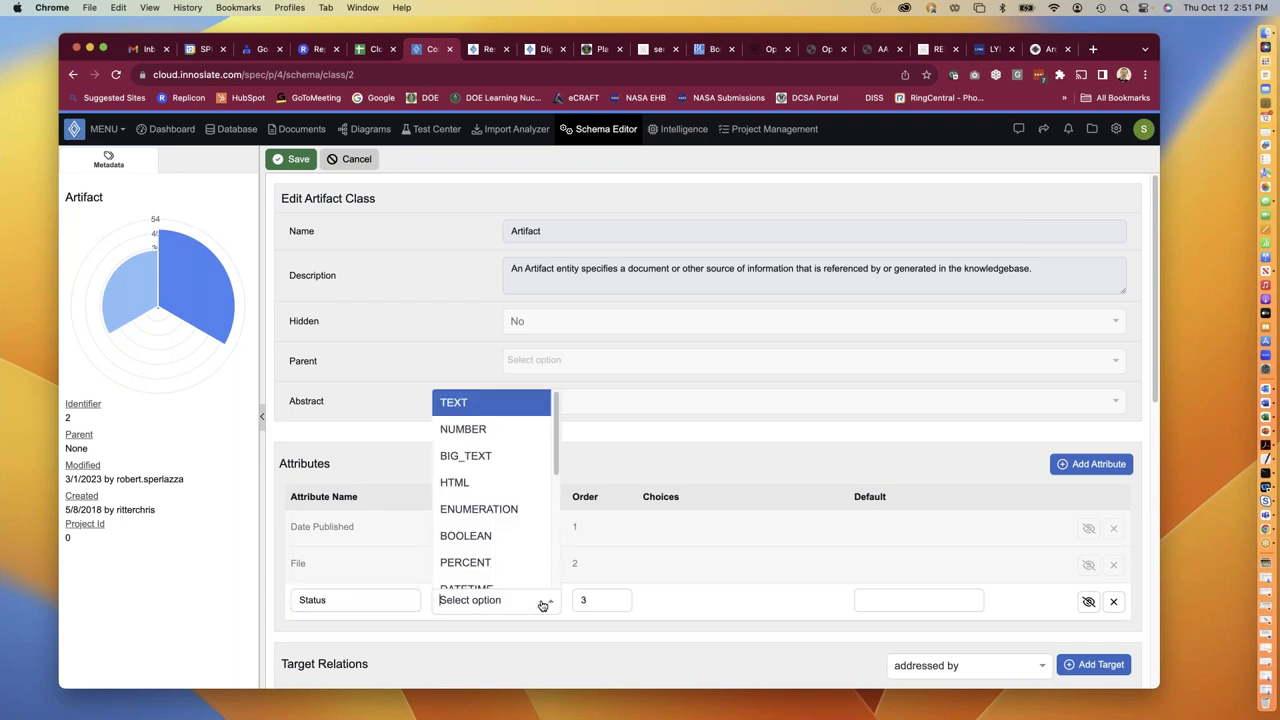
pyautogui.click(495, 509)
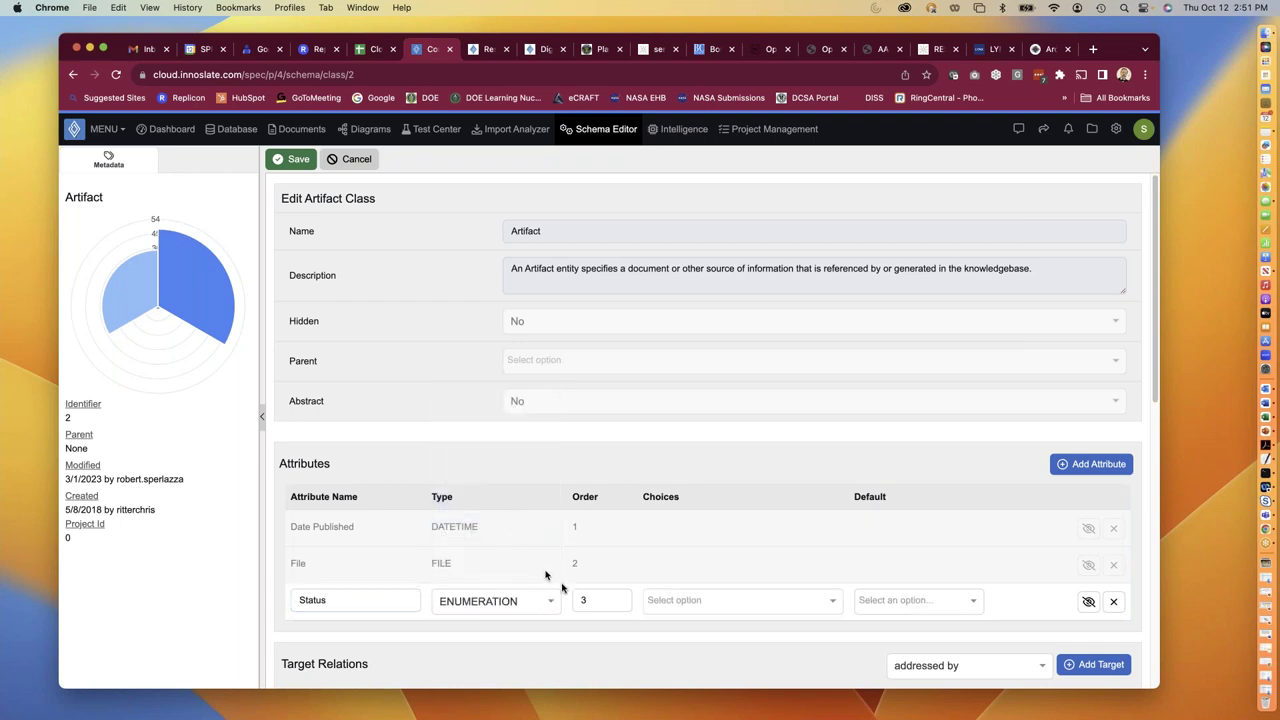
# Enter the Status choices Draft, In Review, Approved and Rejected
pyautogui.click(660, 603)
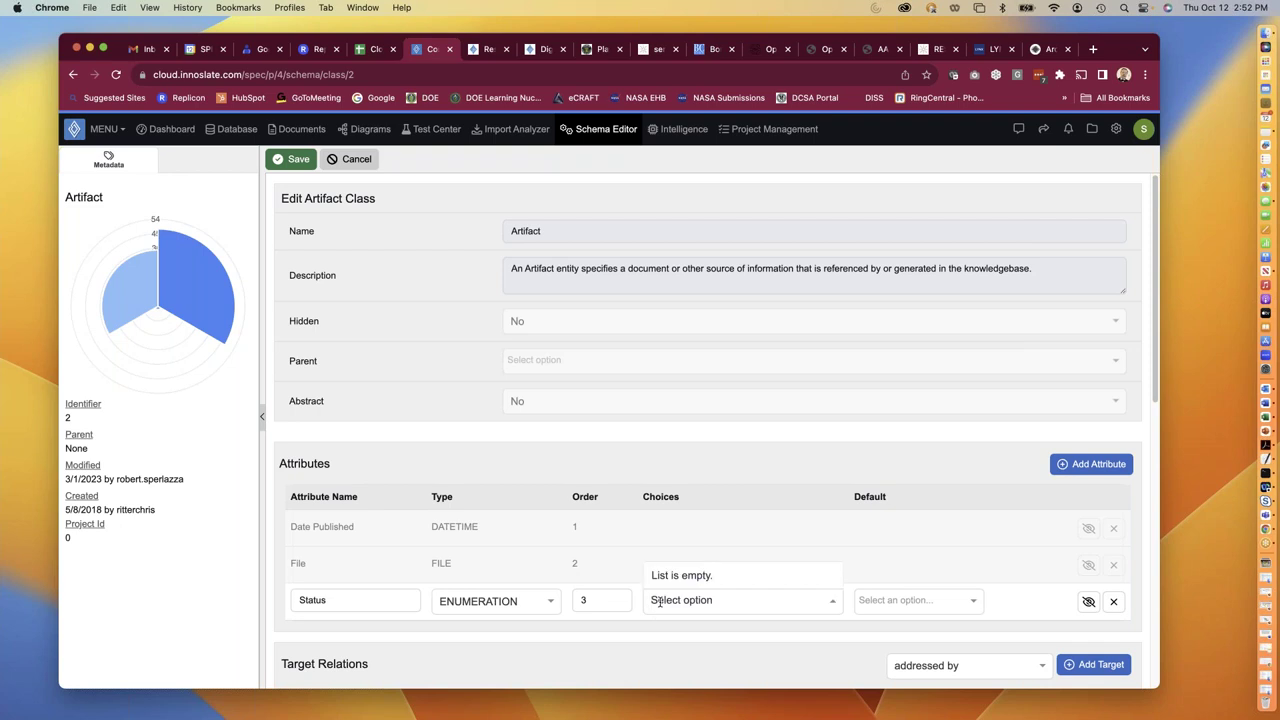
pyautogui.write('Draf')
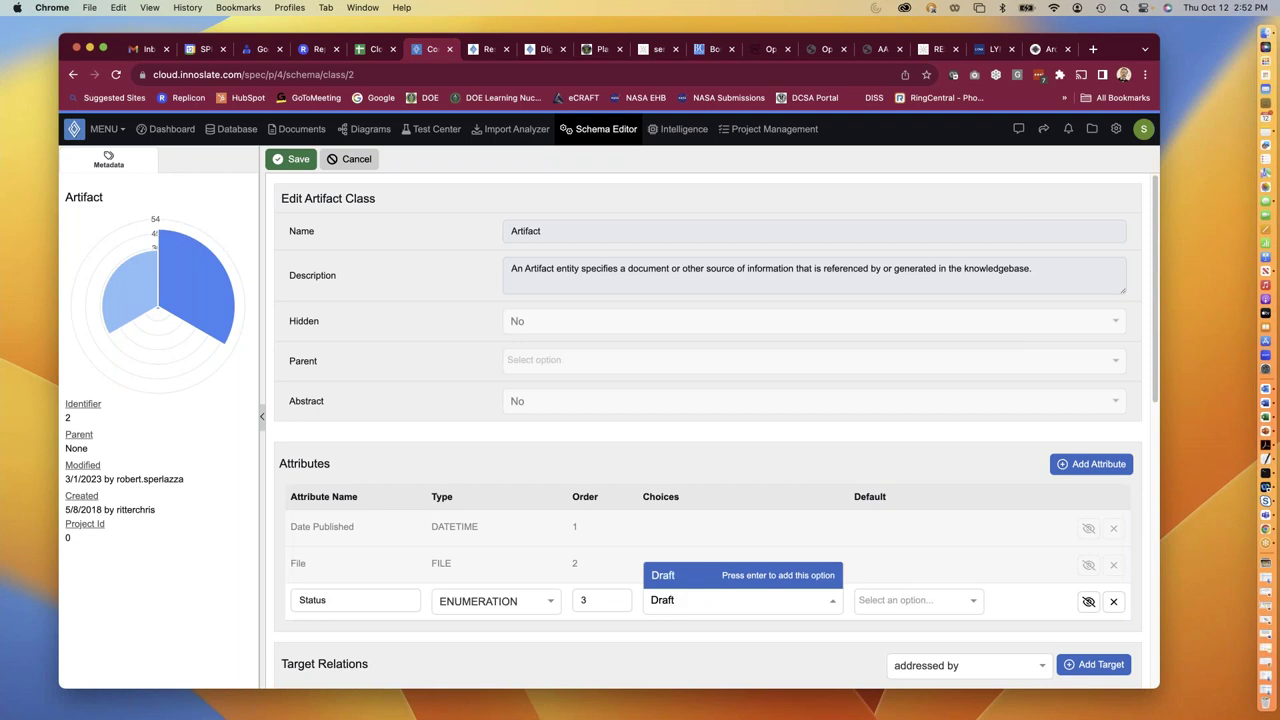
pyautogui.write('t')
pyautogui.press('Return')
pyautogui.write('I')
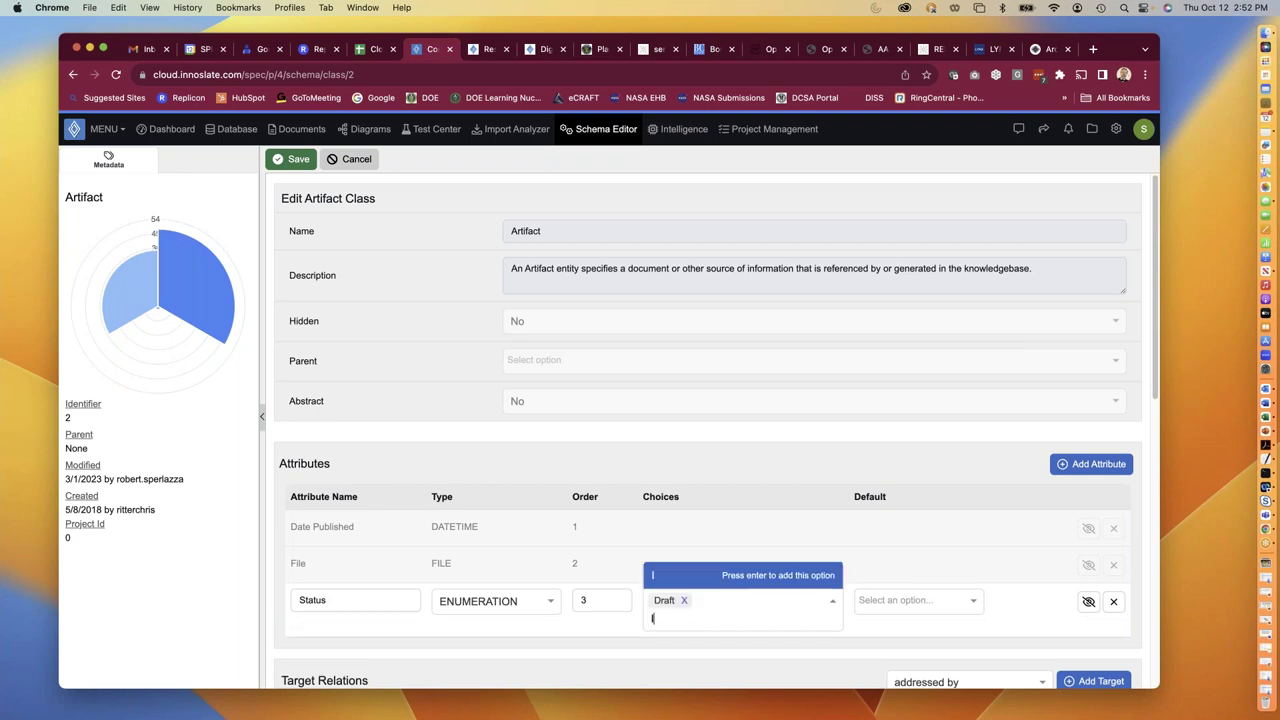
pyautogui.write('n Review')
pyautogui.press('Return')
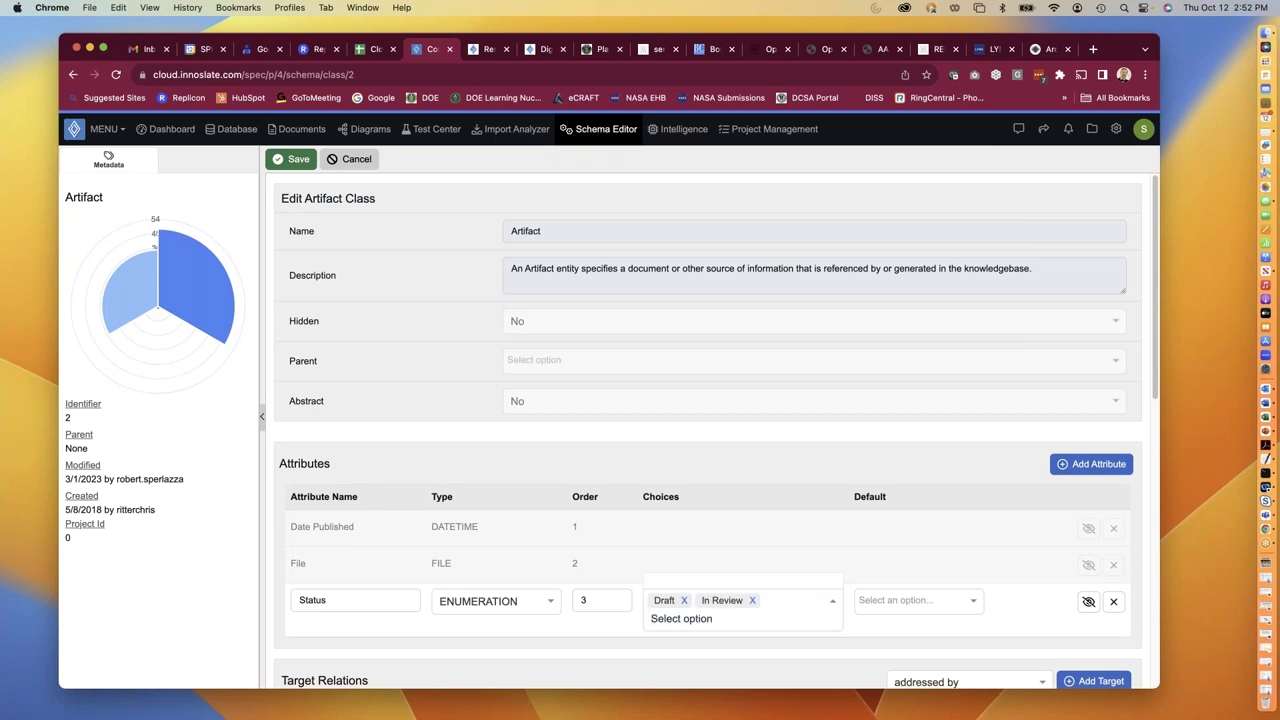
pyautogui.write('Approved')
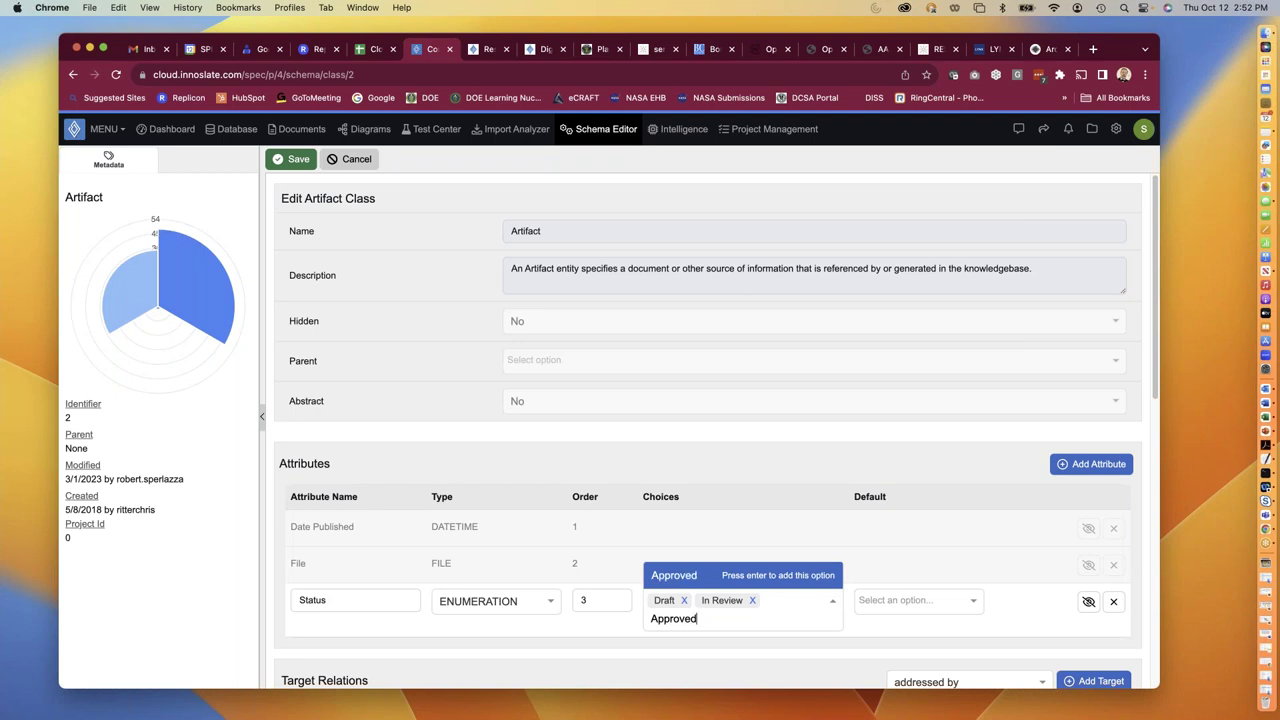
pyautogui.press('Return')
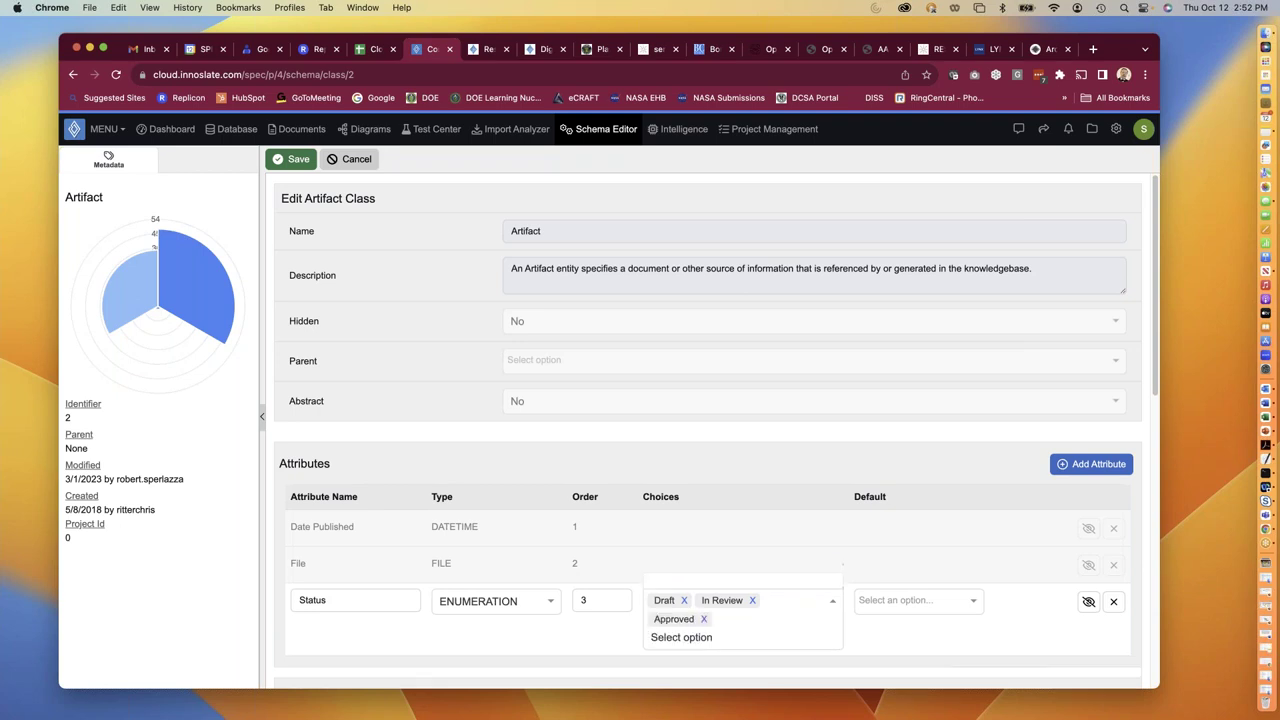
pyautogui.write('Rejected')
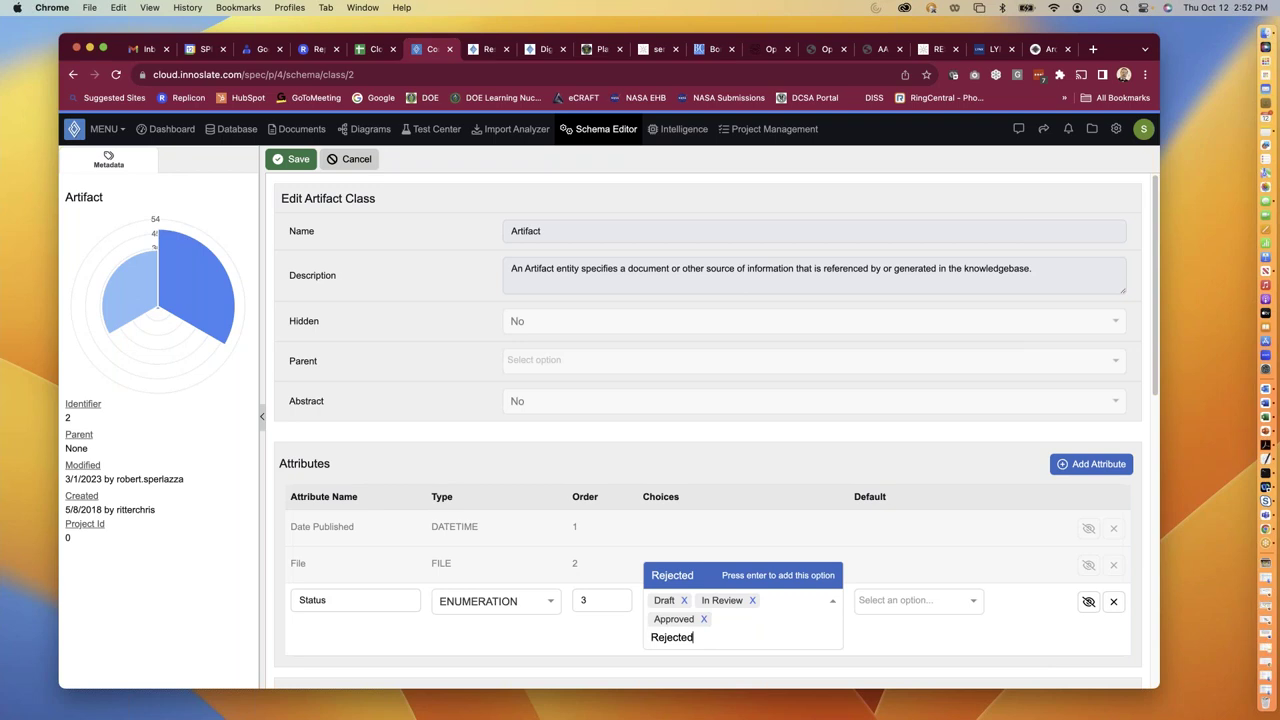
pyautogui.press('Return')
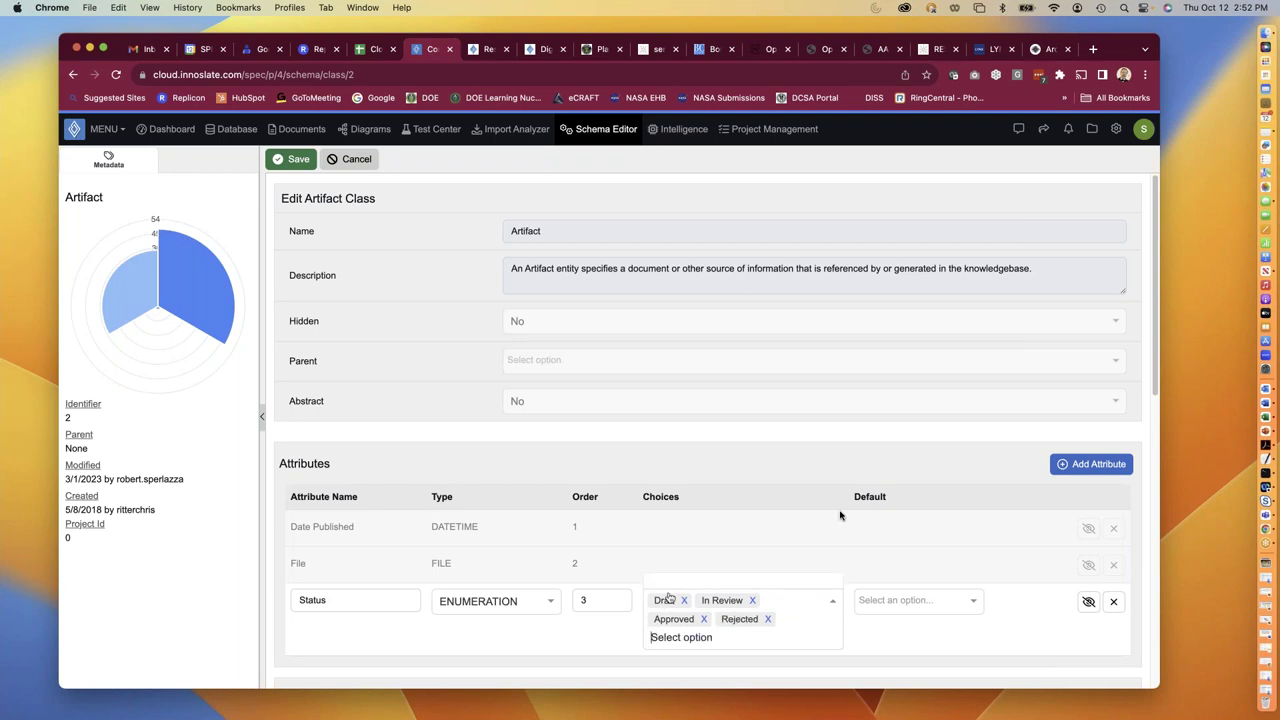
pyautogui.click(947, 491)
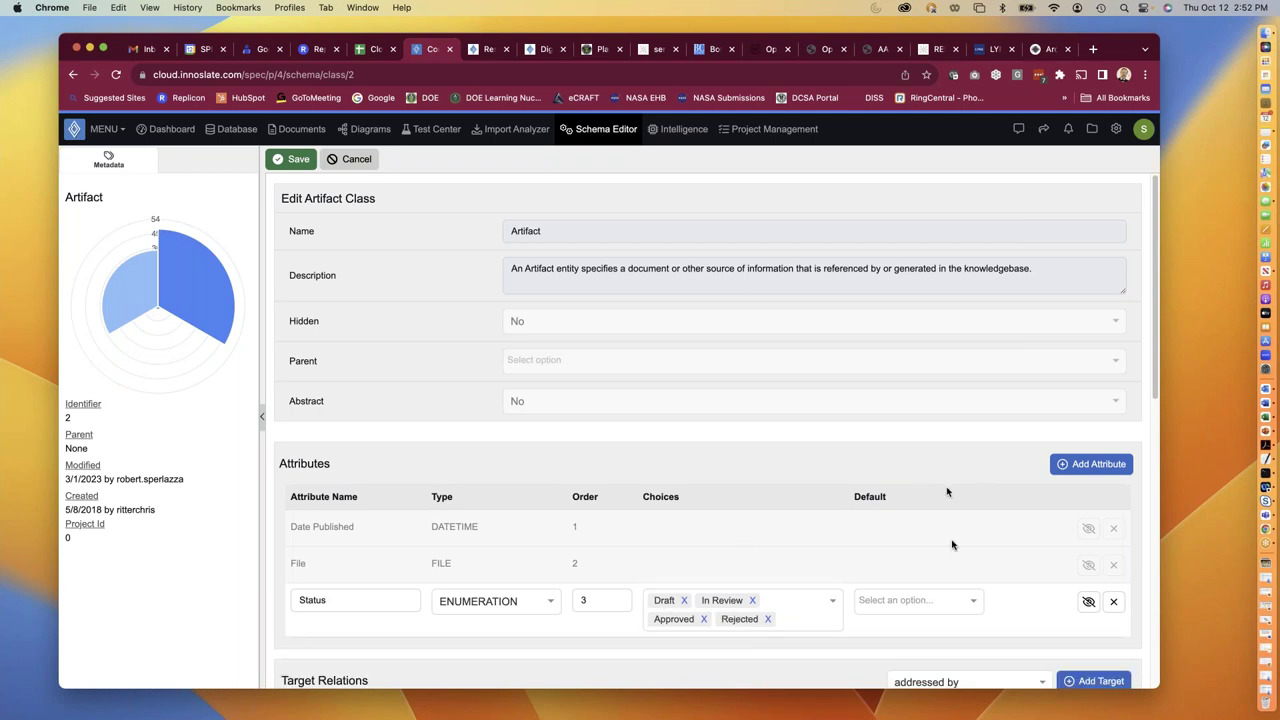
# Set Draft as the default Status and save the Artifact class
pyautogui.click(955, 606)
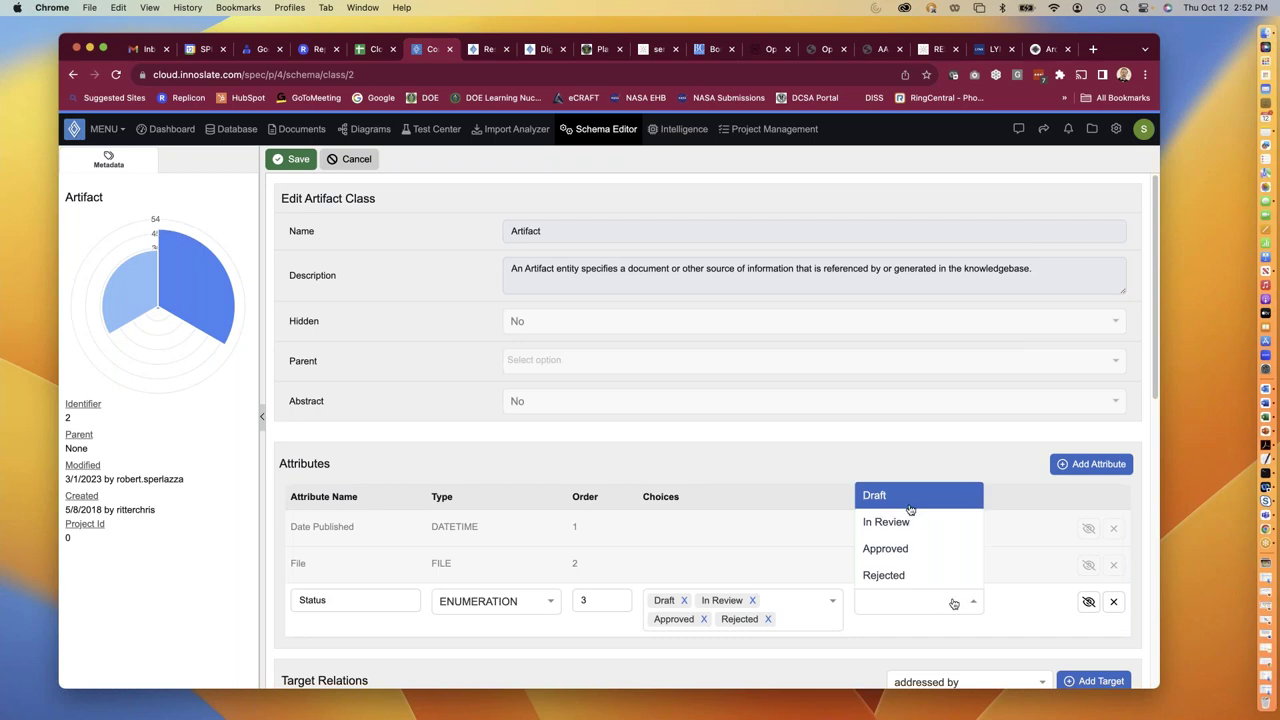
pyautogui.click(908, 504)
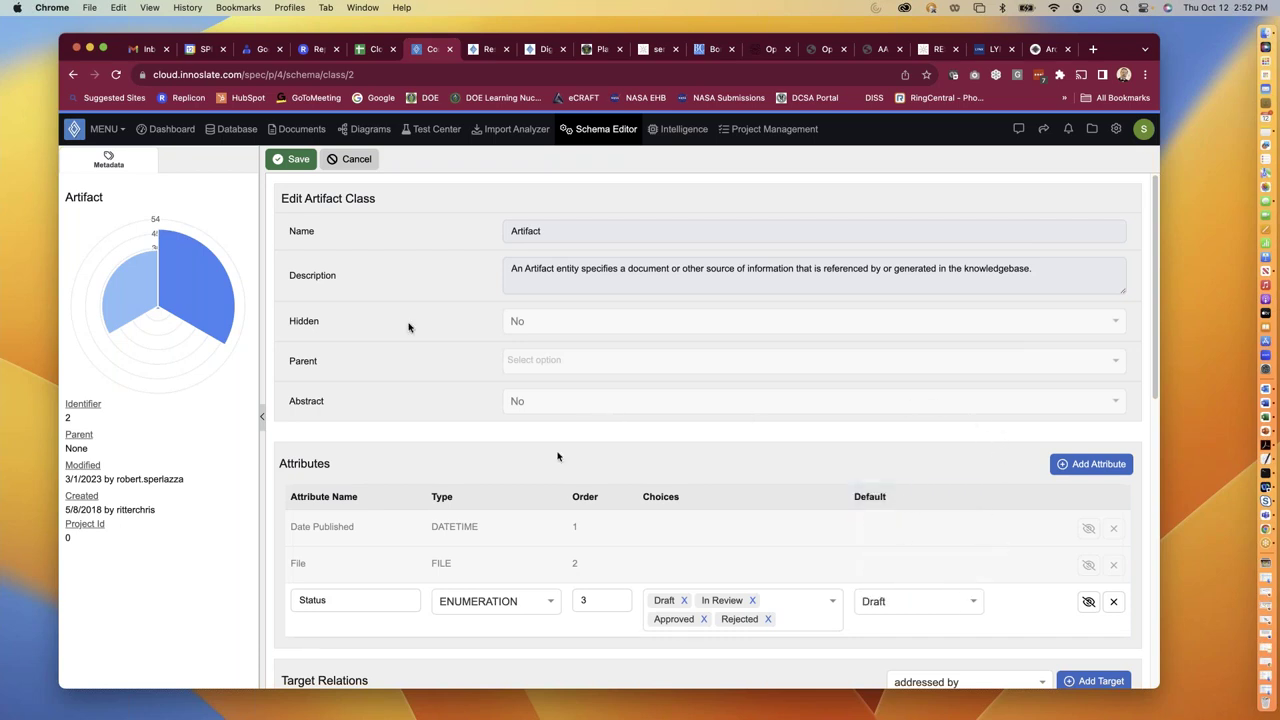
pyautogui.click(296, 159)
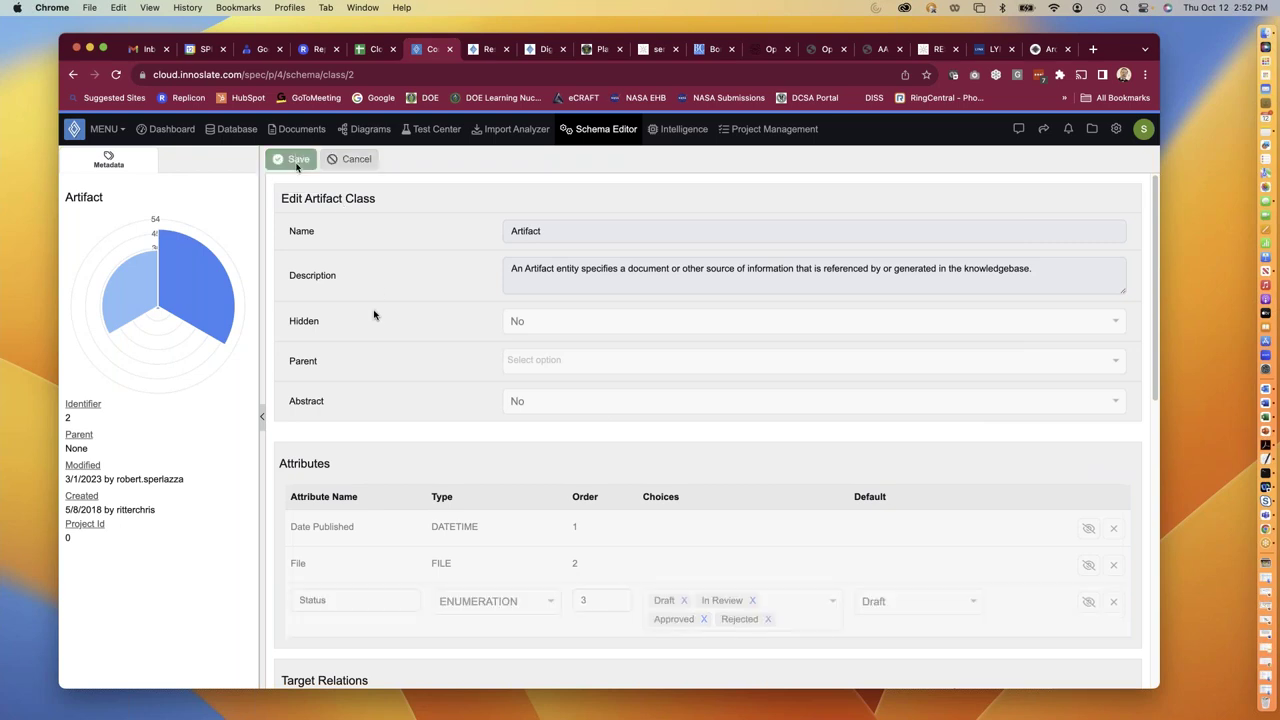
# Add a workflow for the Artifact class driven by its Status property
pyautogui.click(120, 320)
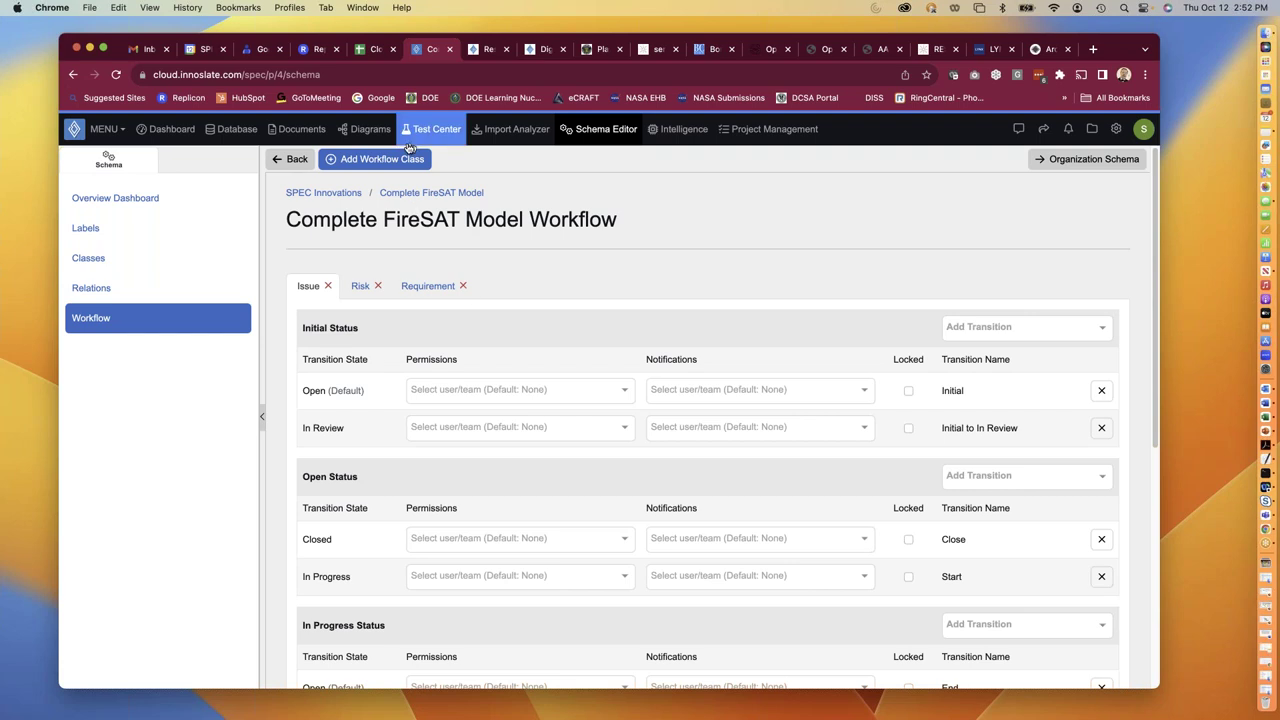
pyautogui.click(405, 161)
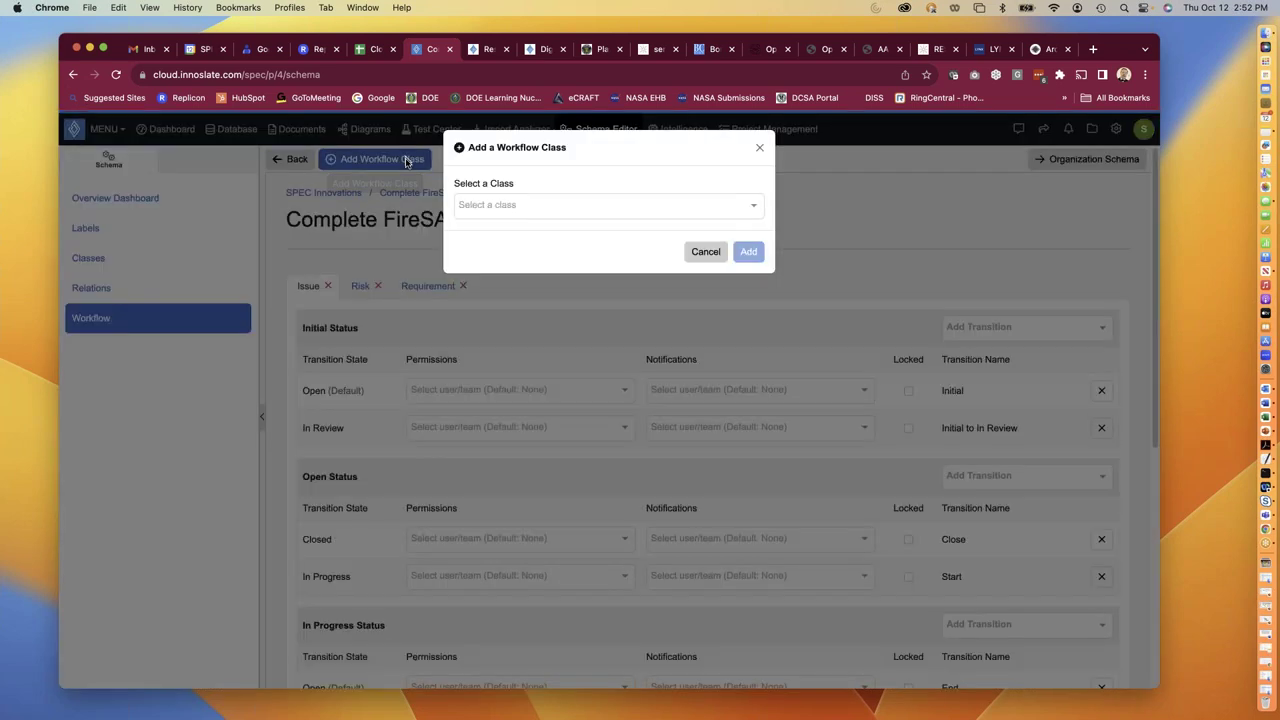
pyautogui.click(540, 207)
pyautogui.click(502, 260)
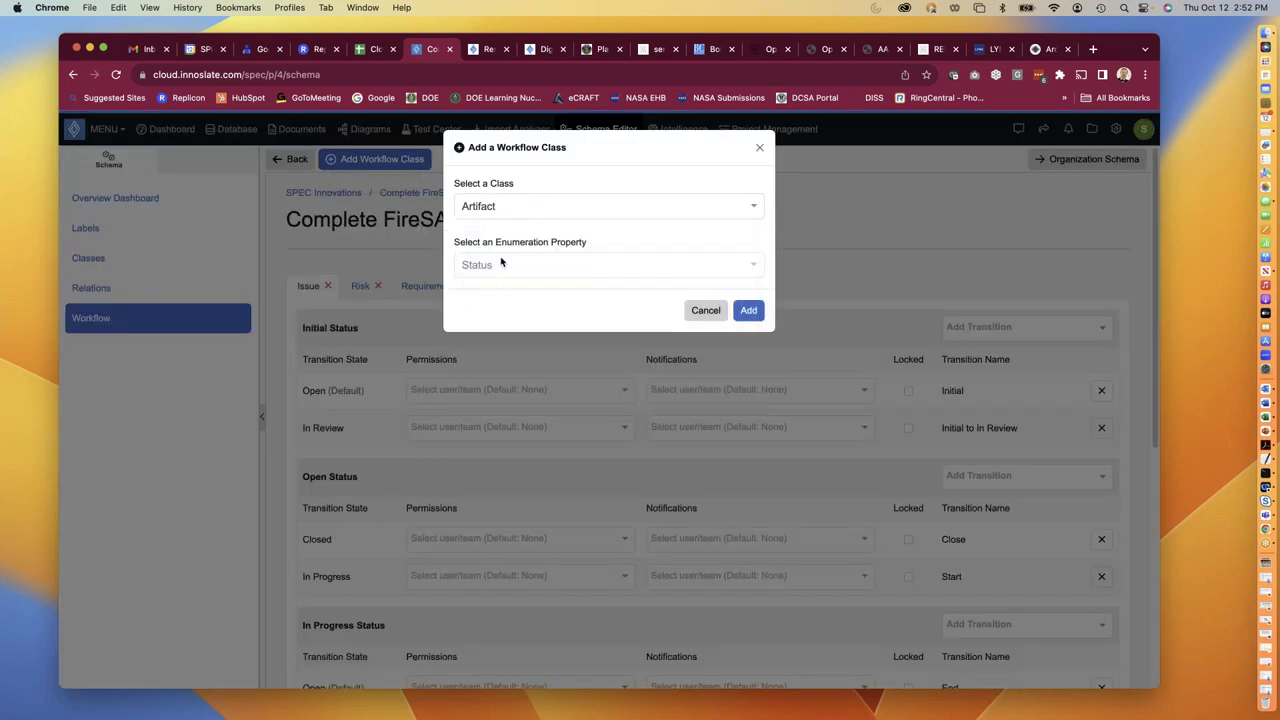
pyautogui.click(746, 312)
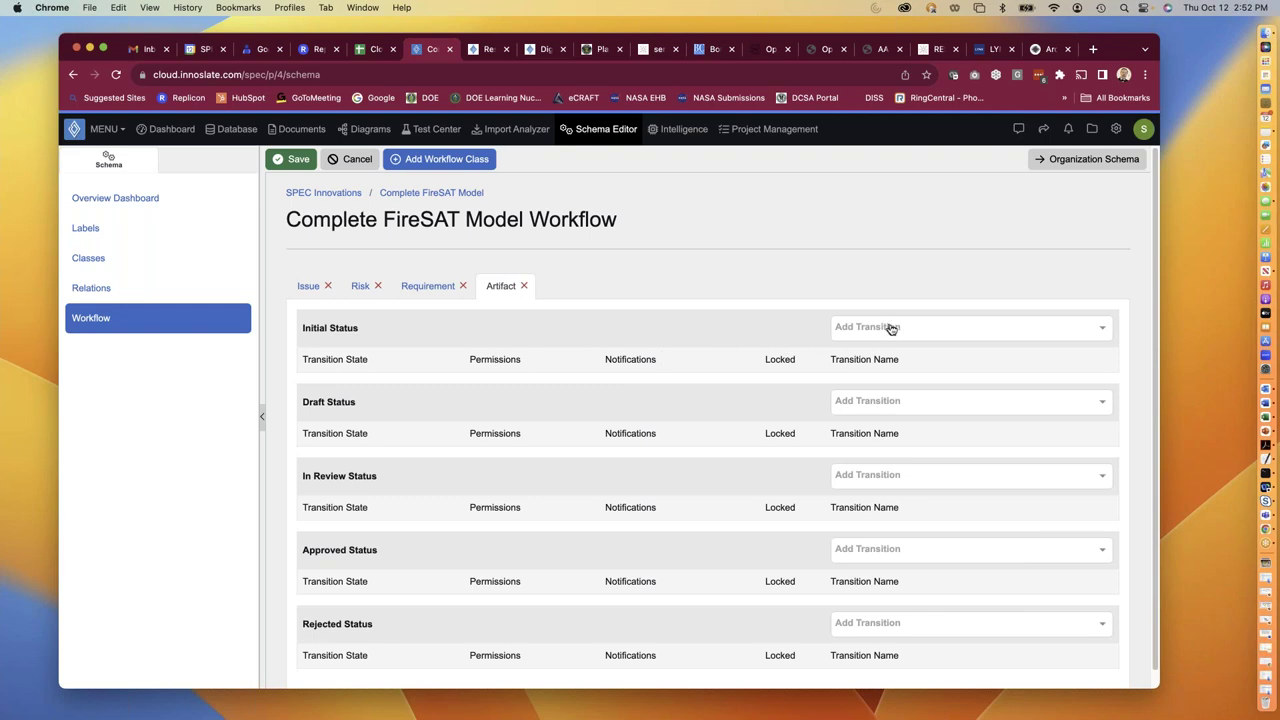
# Add transitions Initial→Draft, Draft→In Review and In Review→Approved
pyautogui.click(930, 329)
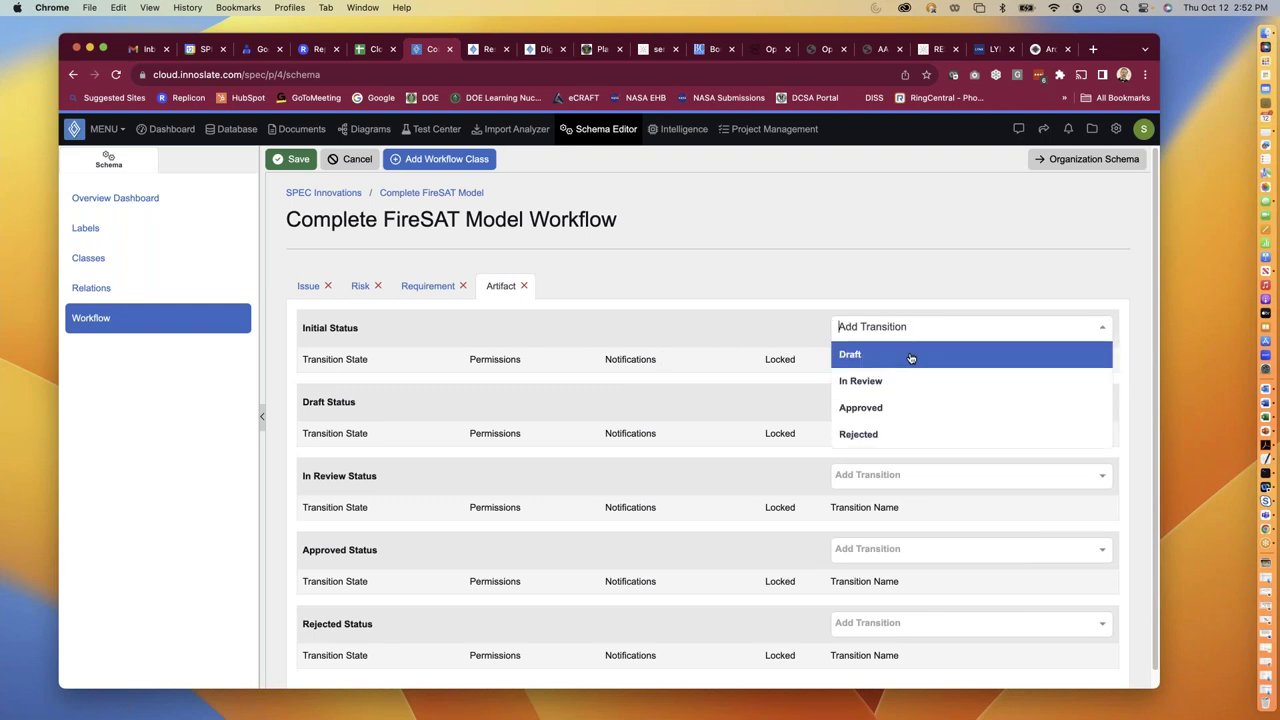
pyautogui.click(911, 357)
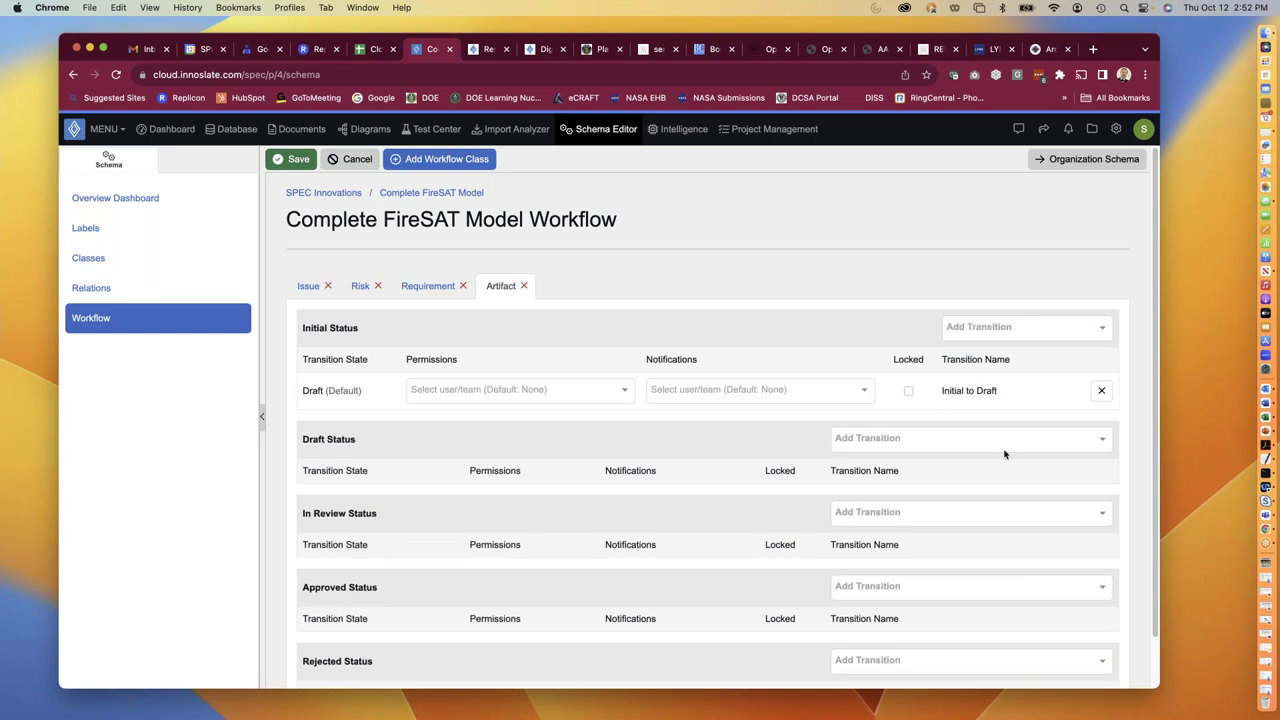
pyautogui.click(966, 442)
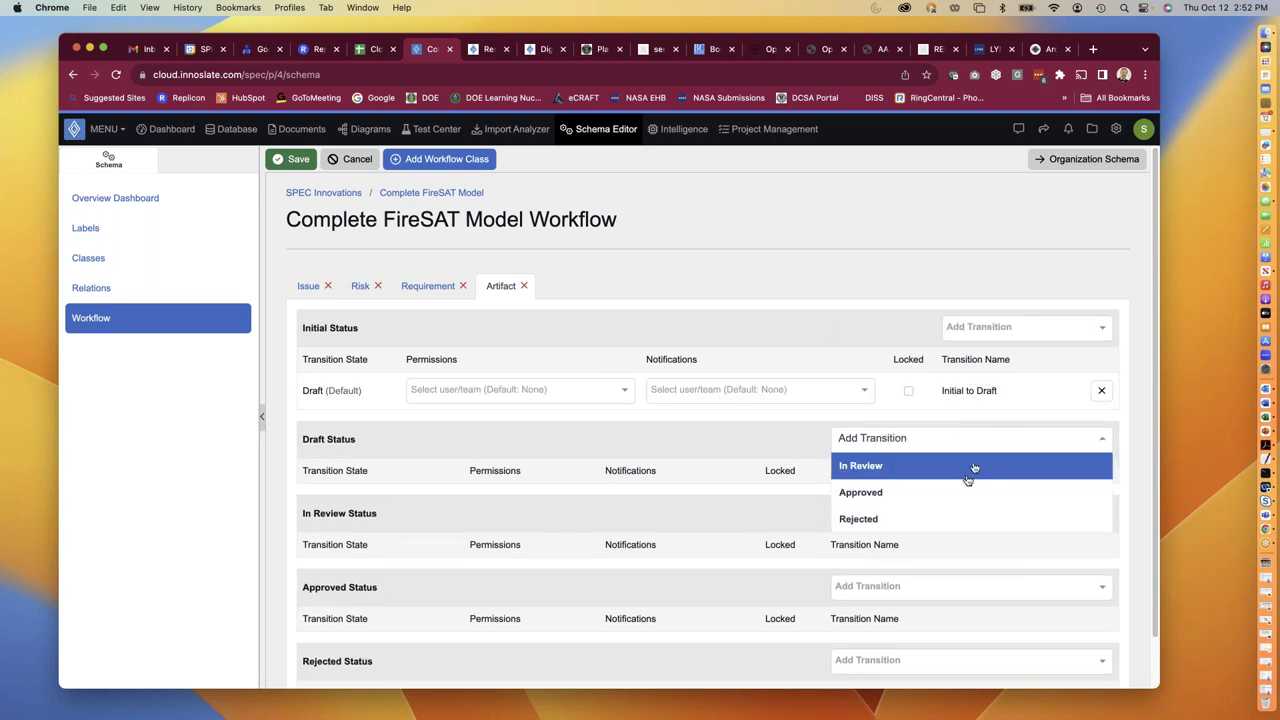
pyautogui.click(909, 467)
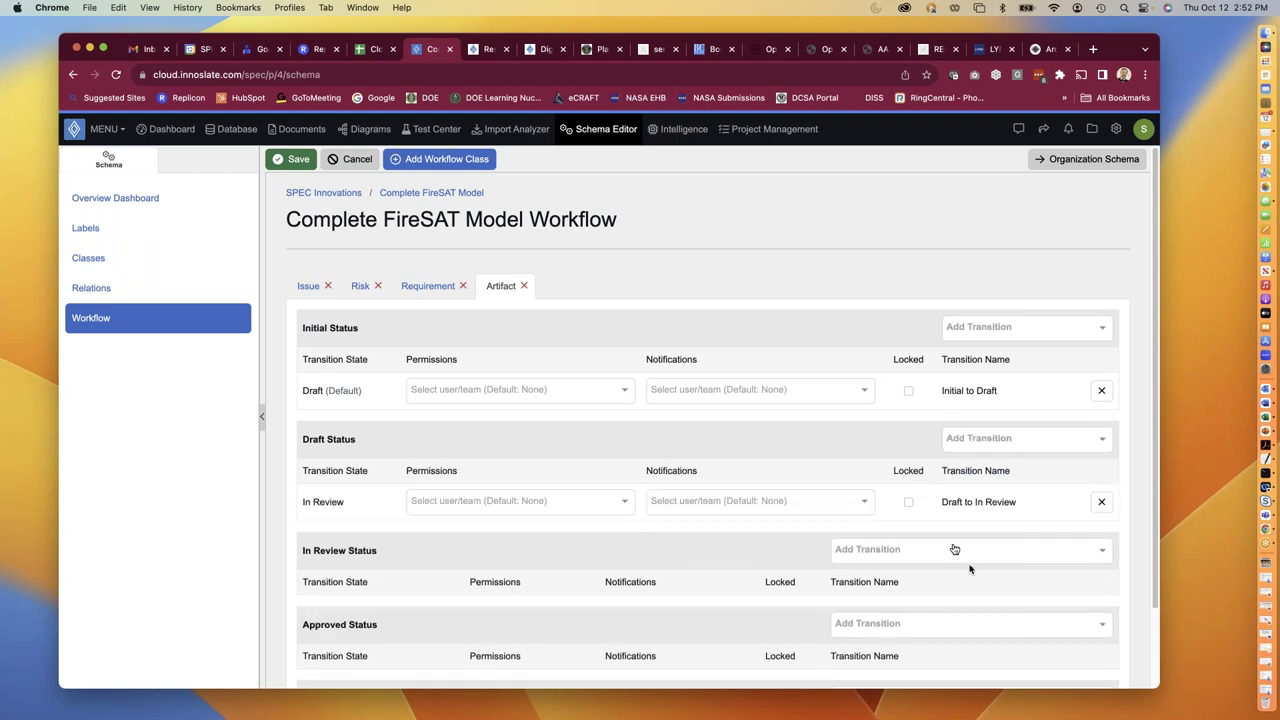
pyautogui.click(954, 549)
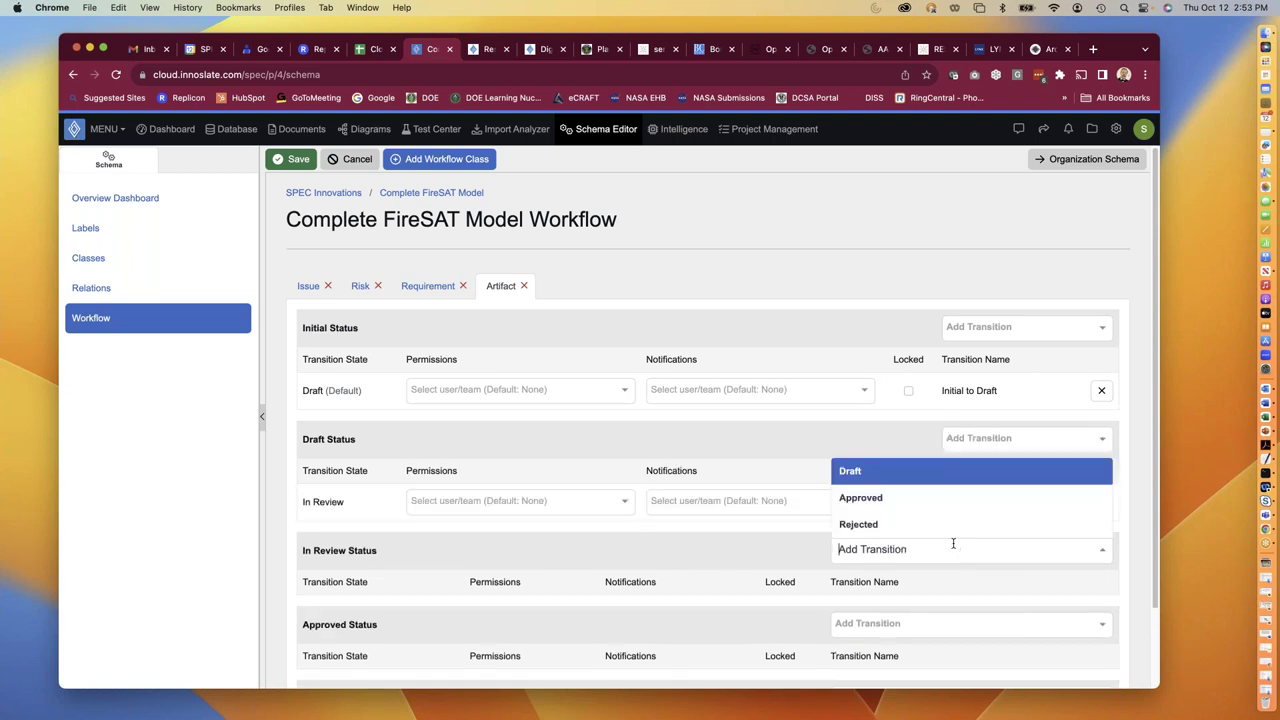
pyautogui.click(881, 498)
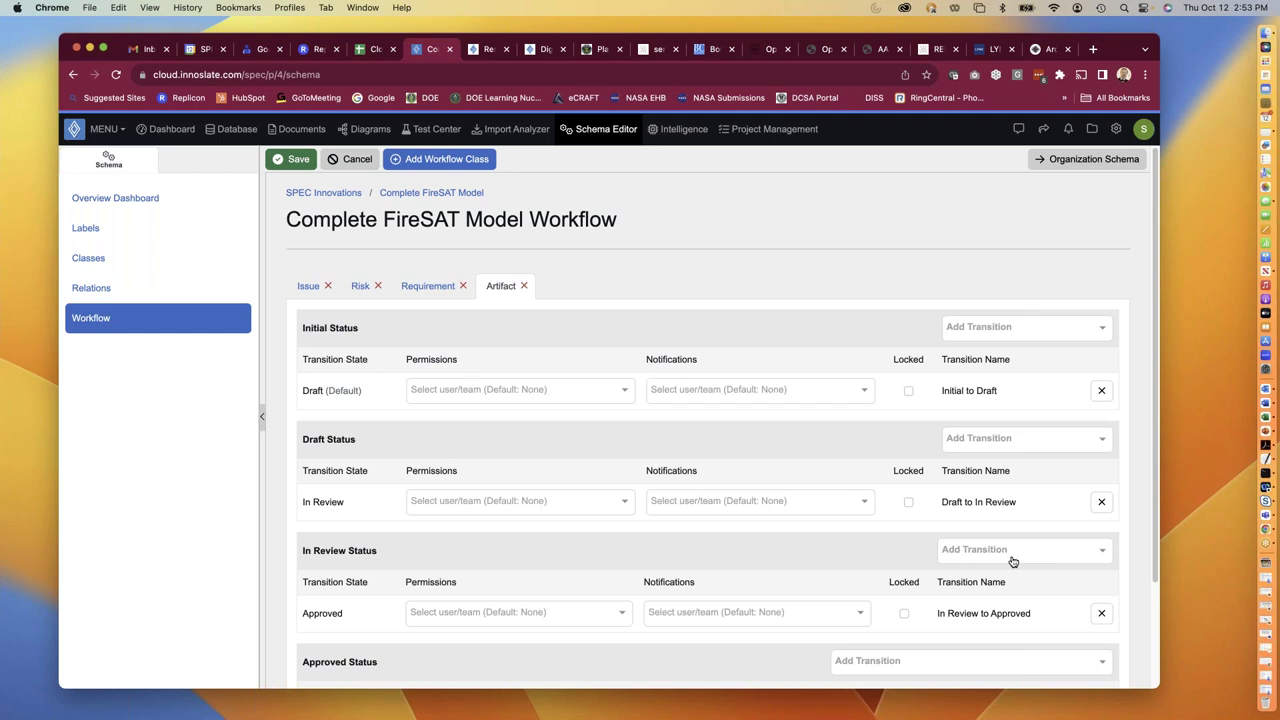
# Add transitions In Review→Rejected and Rejected→Draft
pyautogui.scroll(-2, 1012, 562)
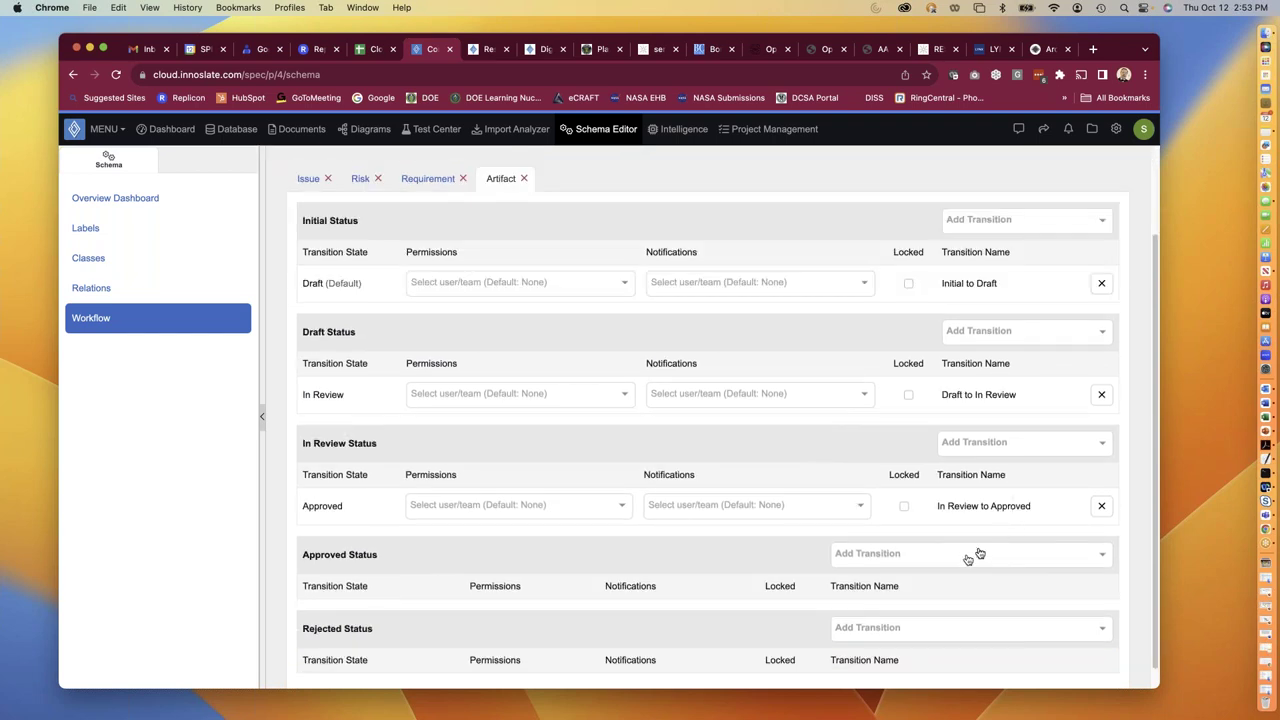
pyautogui.click(1005, 448)
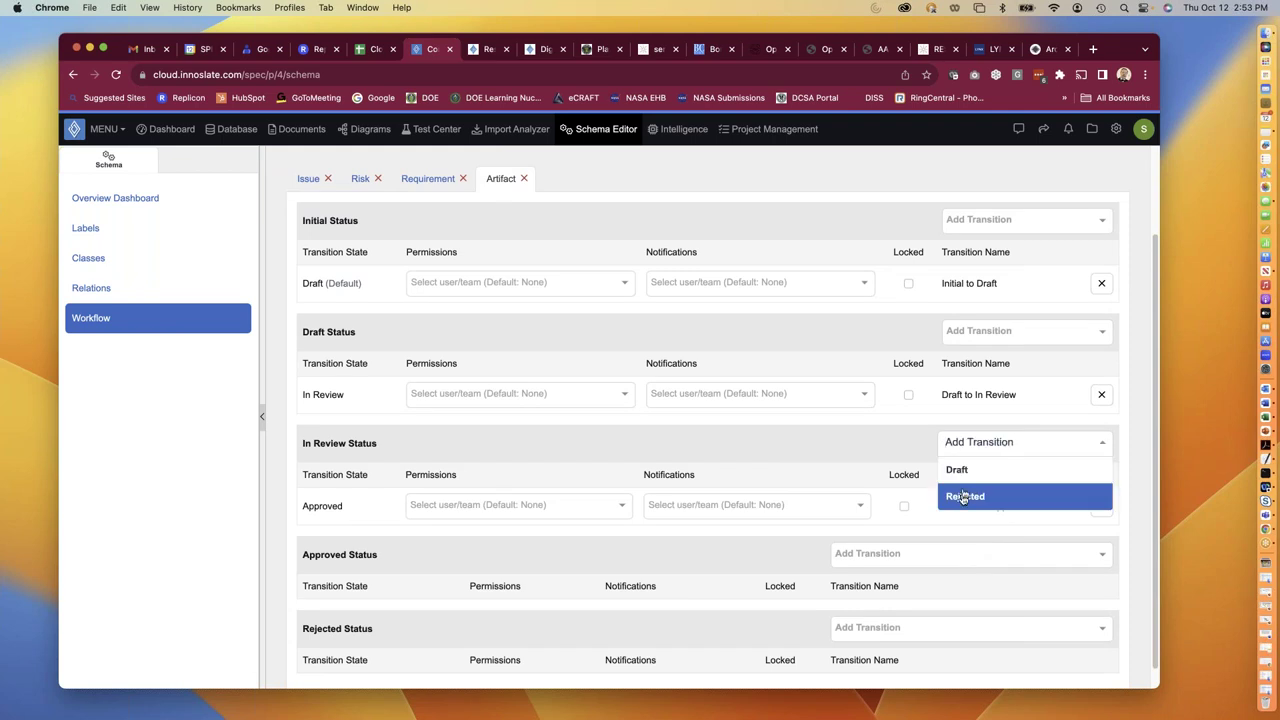
pyautogui.click(964, 498)
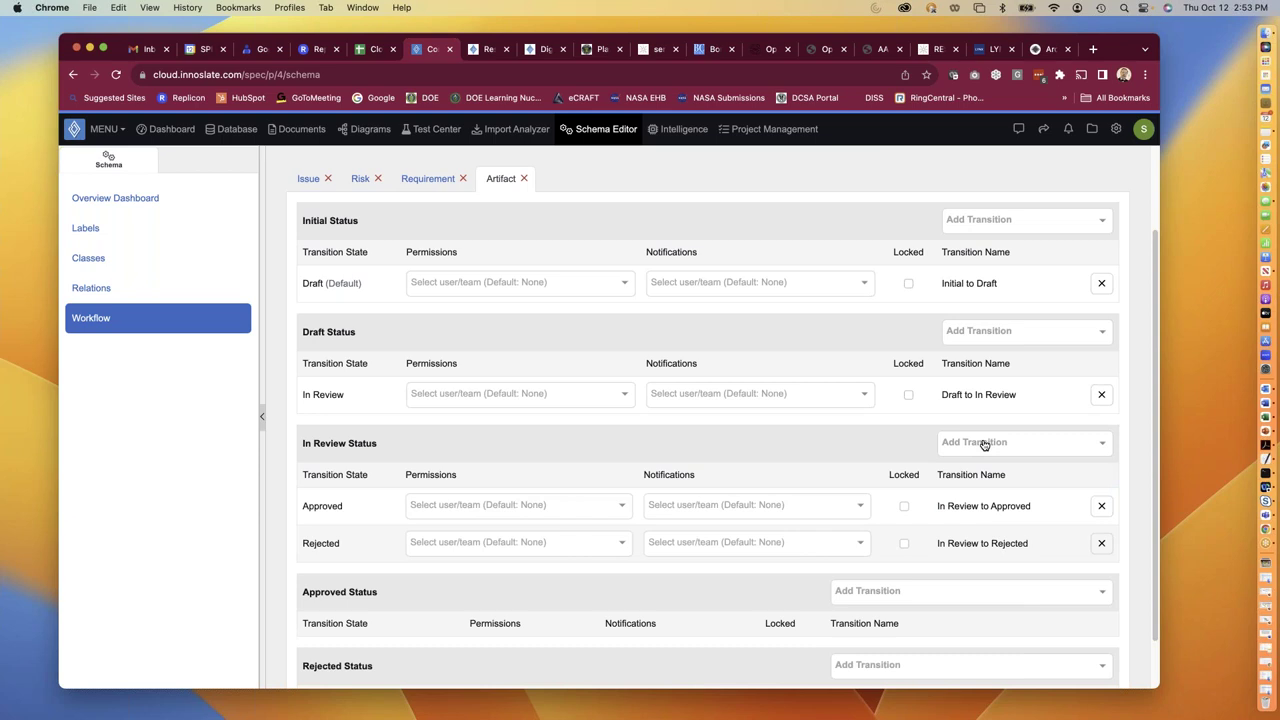
pyautogui.scroll(-1, 952, 603)
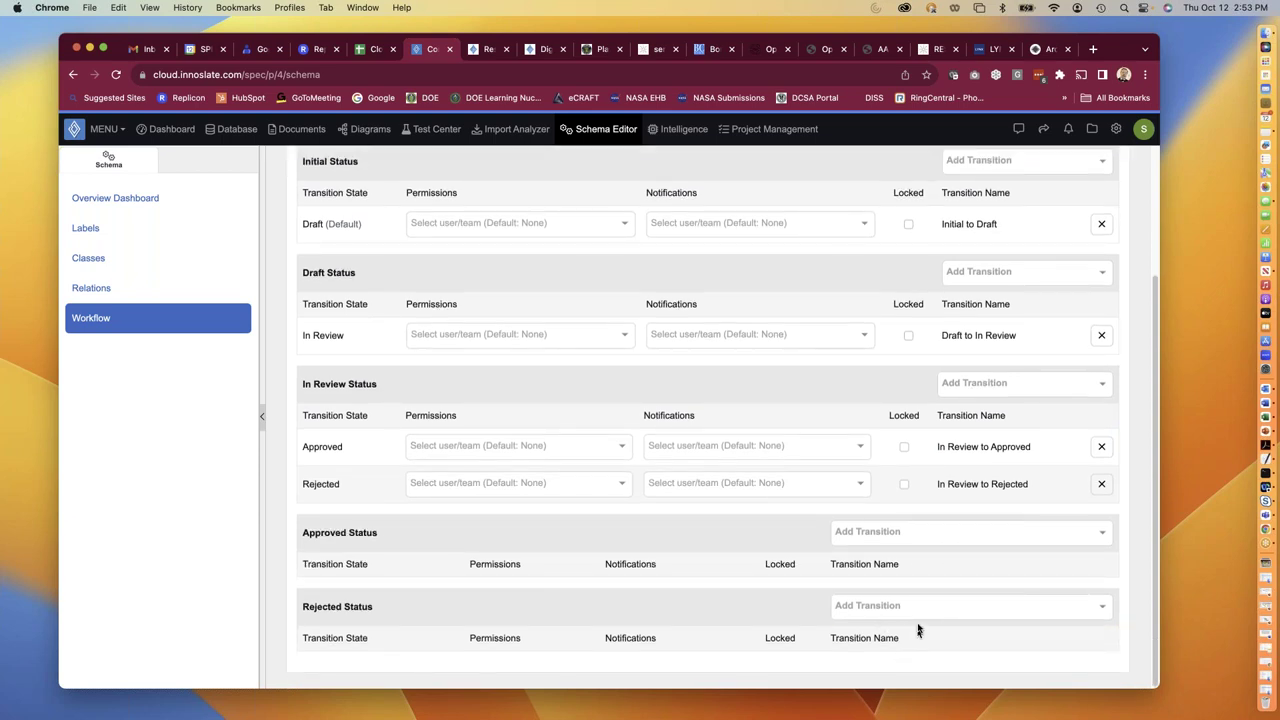
pyautogui.click(929, 606)
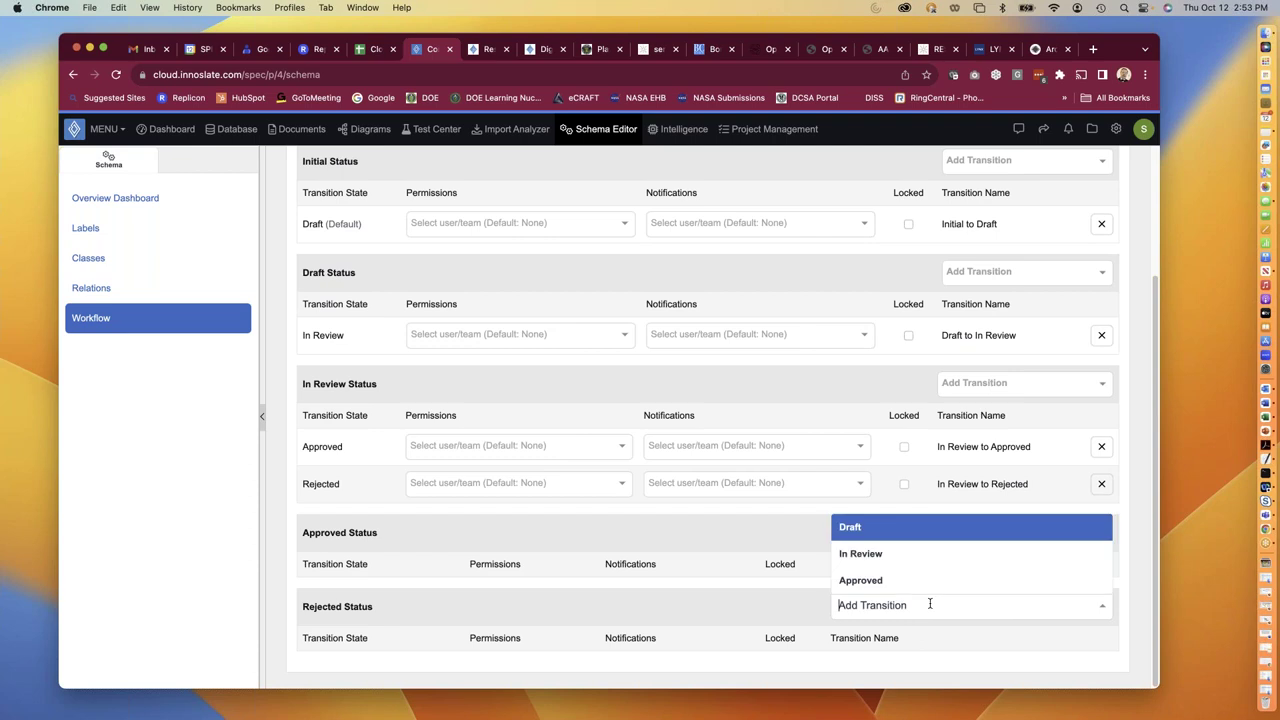
pyautogui.click(906, 530)
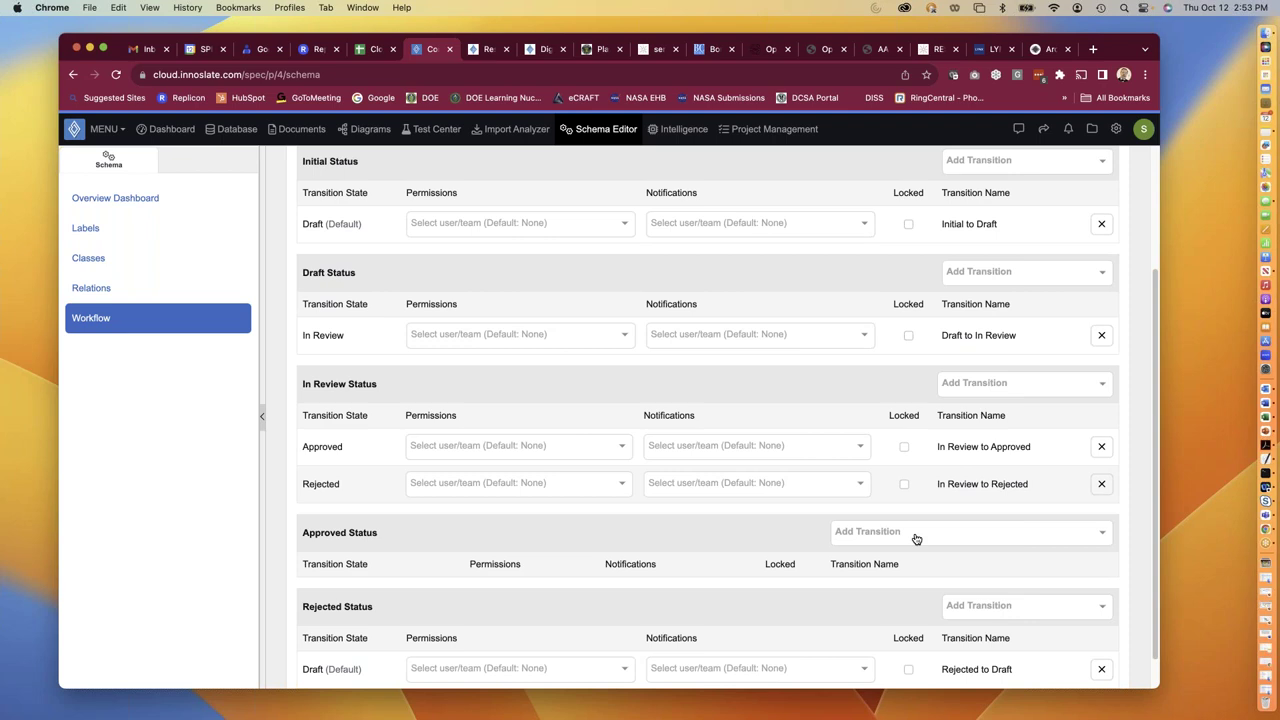
# Add the Software Team to the Initial→Draft transition's notifications and permissions
pyautogui.click(676, 224)
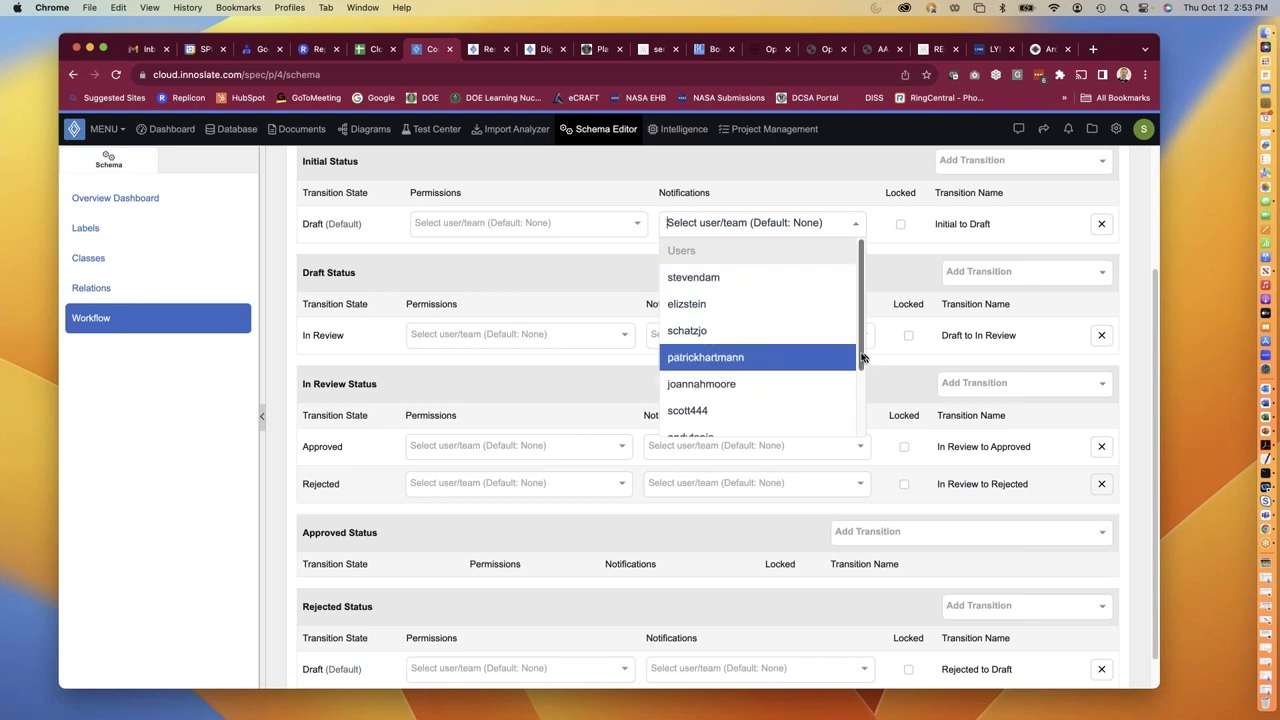
pyautogui.scroll(-2, 861, 357)
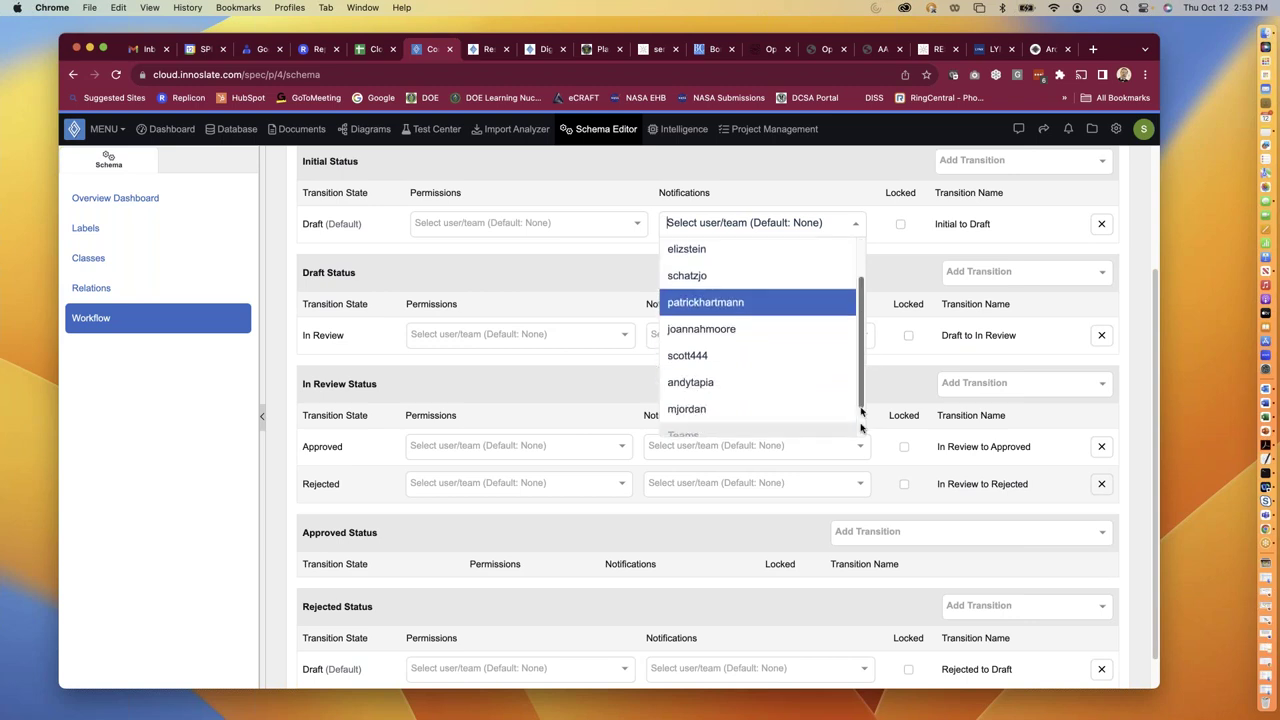
pyautogui.scroll(-1, 861, 428)
pyautogui.click(719, 424)
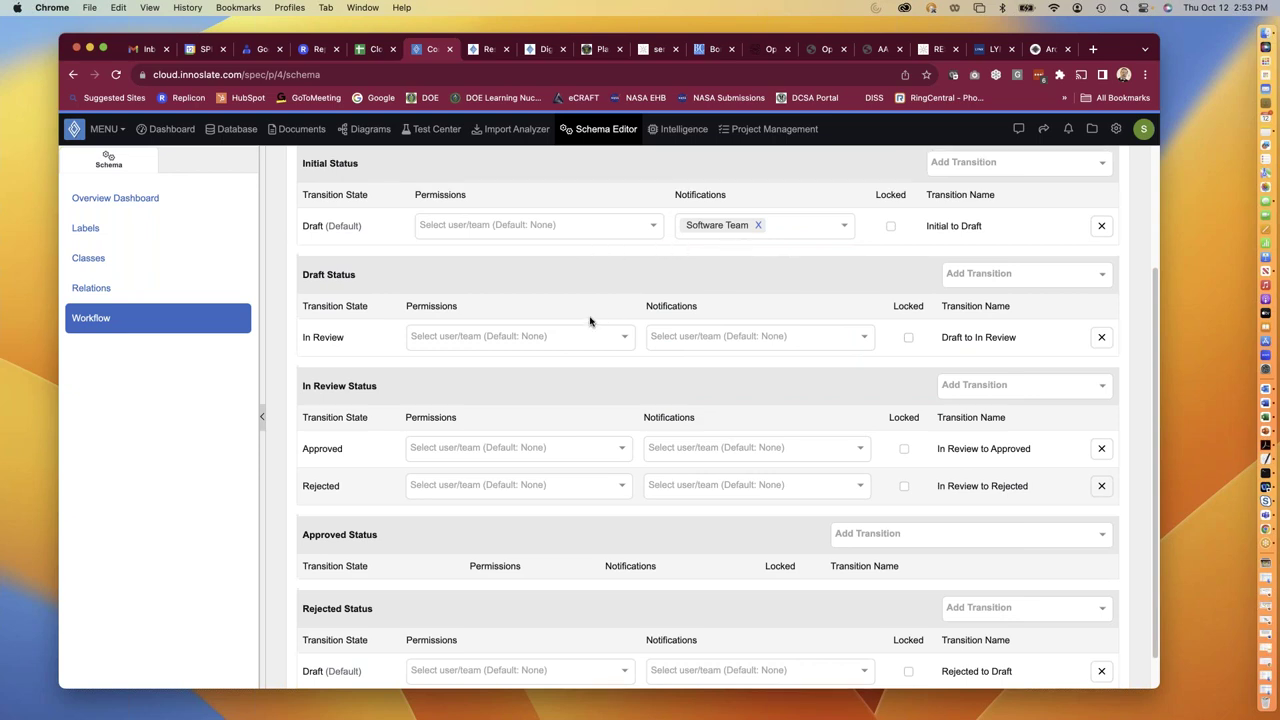
pyautogui.scroll(5, 590, 320)
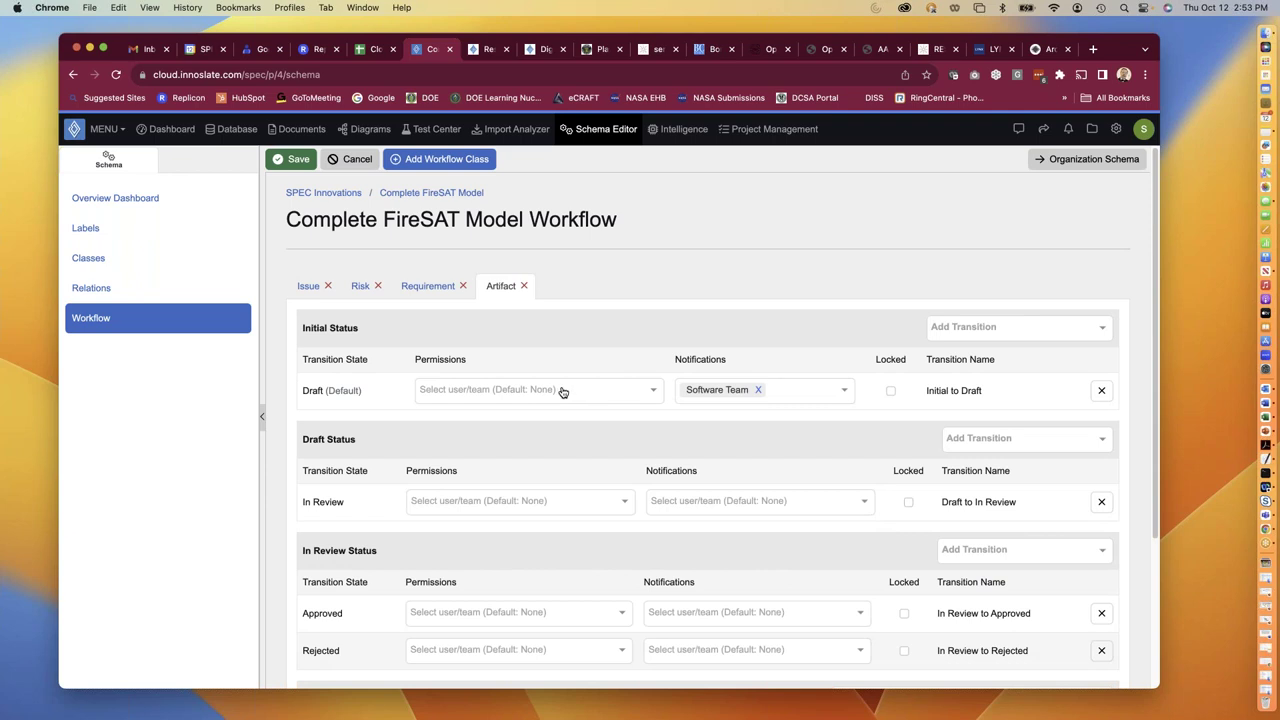
pyautogui.click(562, 390)
pyautogui.scroll(-2, 471, 551)
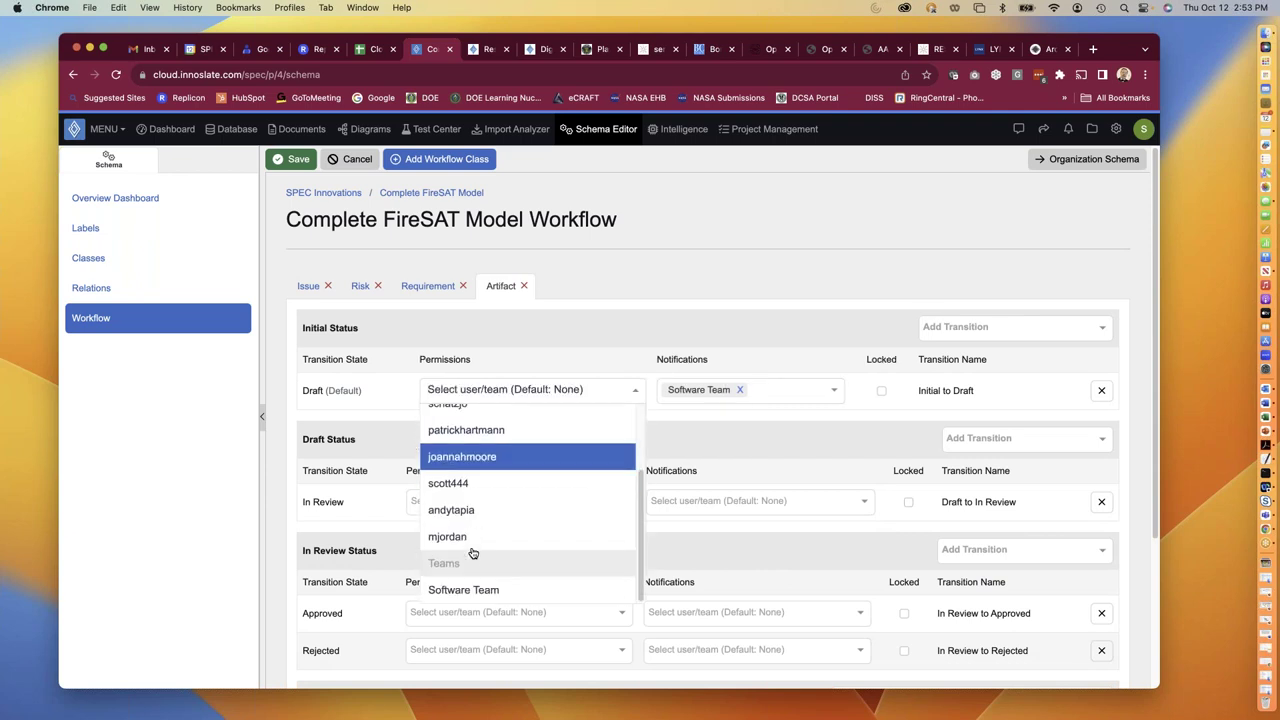
pyautogui.click(472, 590)
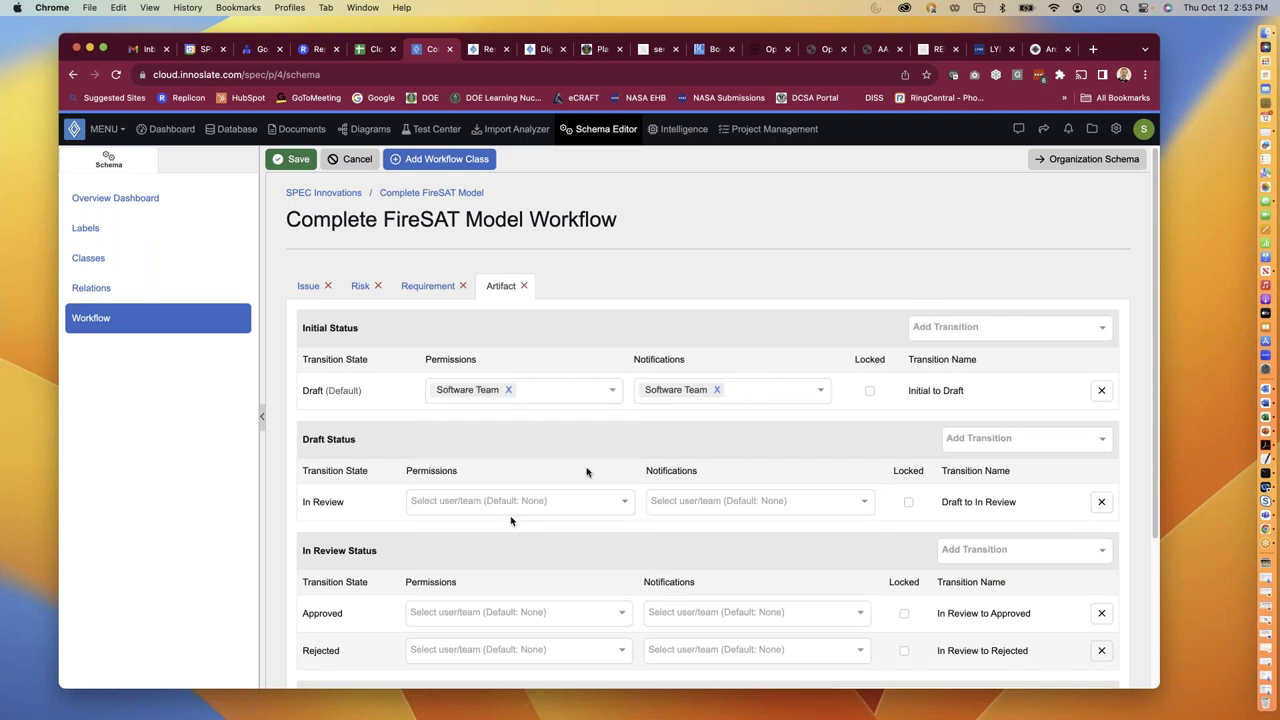
# Replace the Software Team in the Initial→Draft notifications with one specific user
pyautogui.click(717, 390)
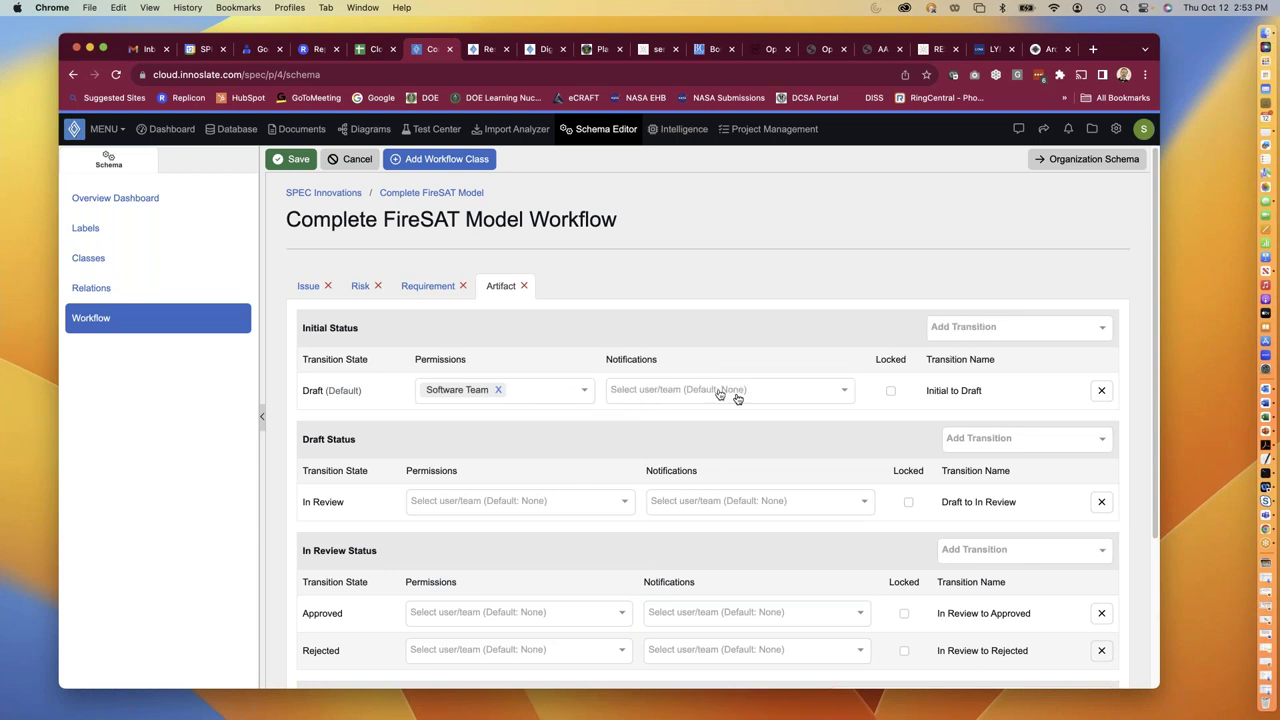
pyautogui.click(724, 390)
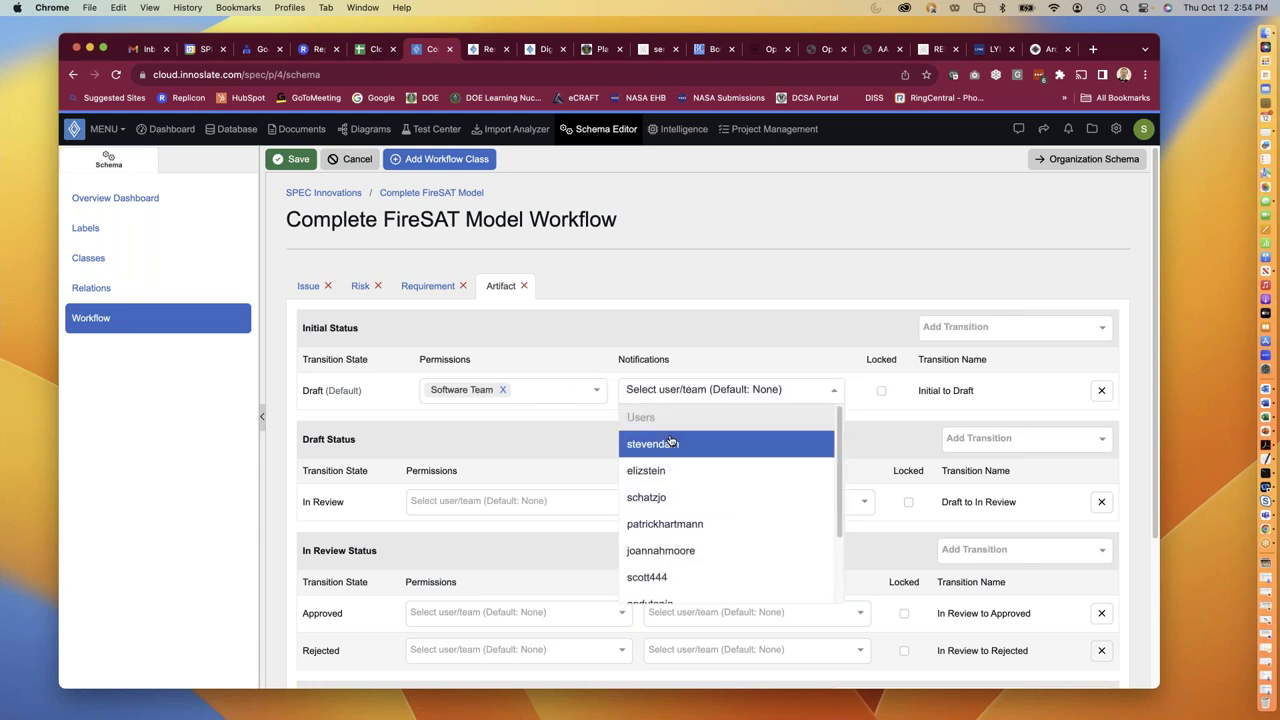
pyautogui.click(665, 444)
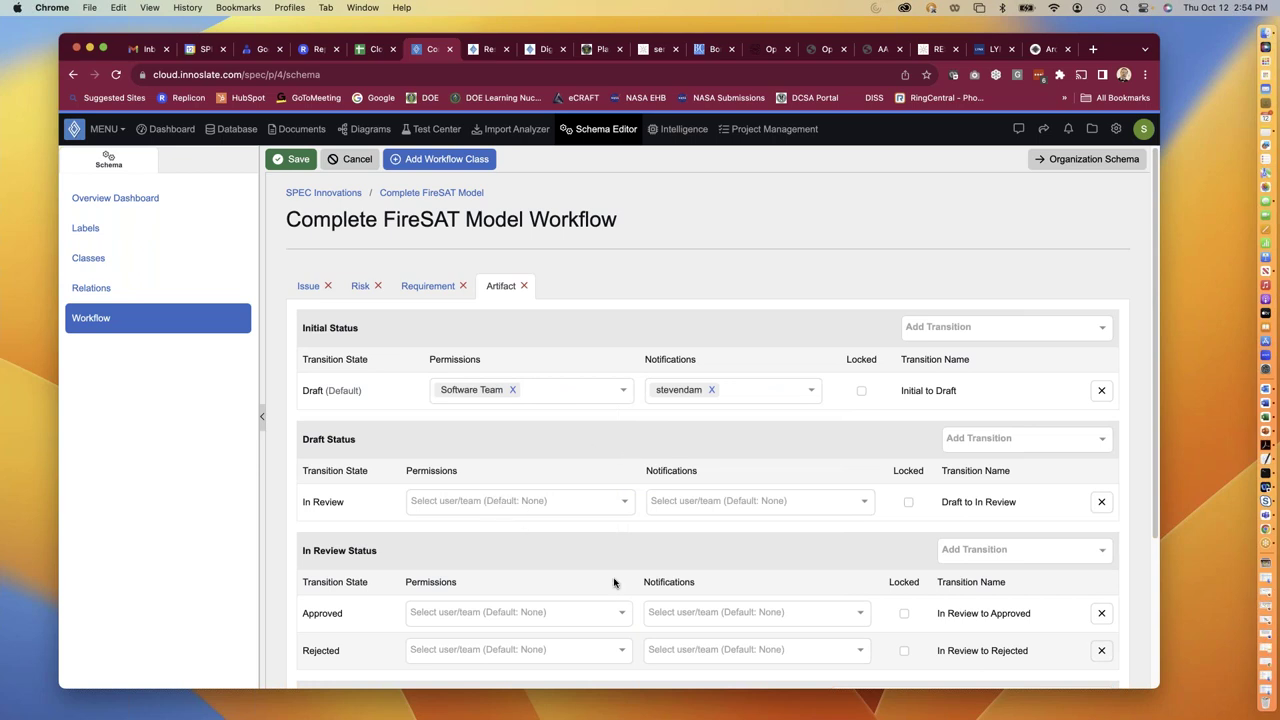
pyautogui.scroll(-5, 614, 582)
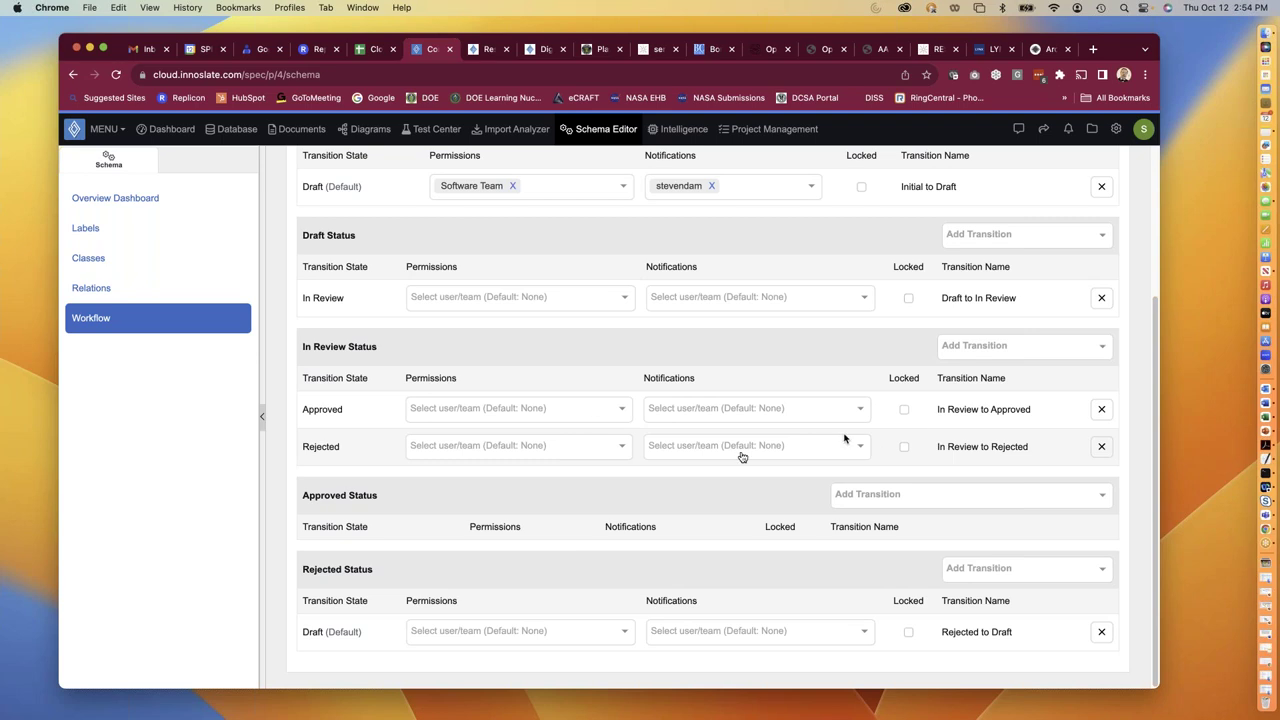
pyautogui.scroll(5, 520, 502)
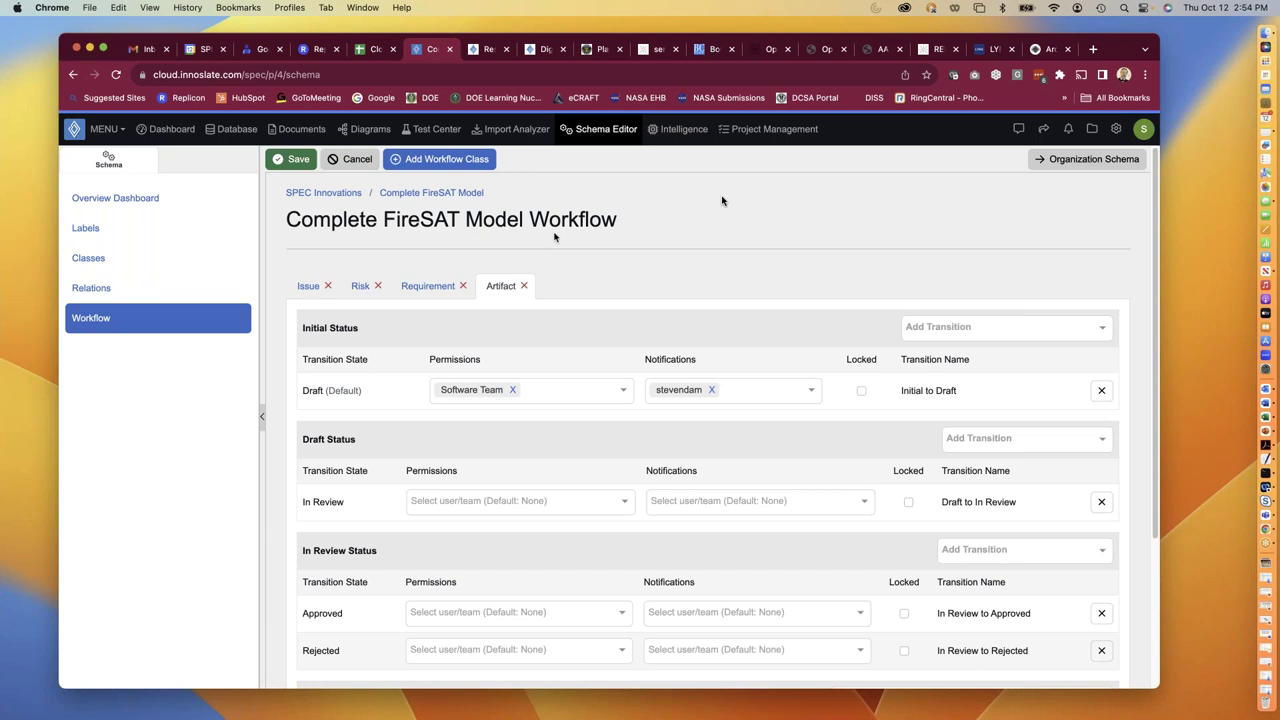
# Return to the Schema Dashboard and advance to the closing Thank you slide
pyautogui.click(345, 160)
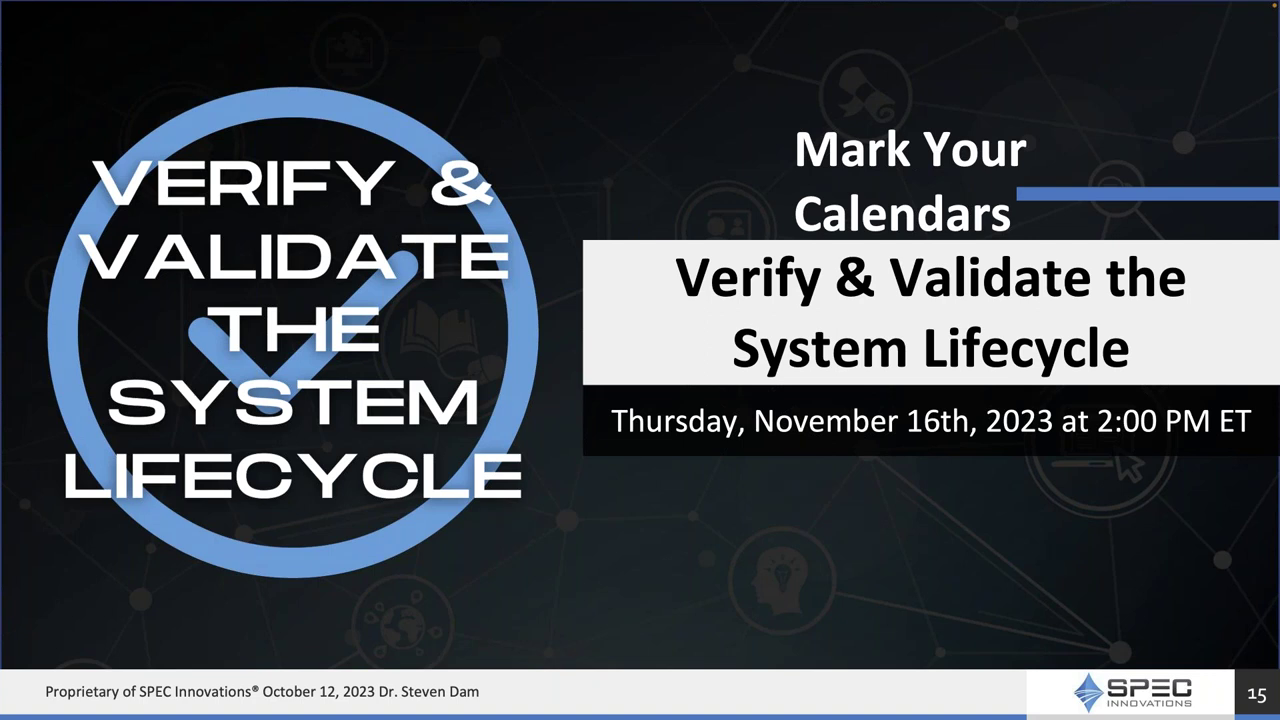
pyautogui.press('Right')
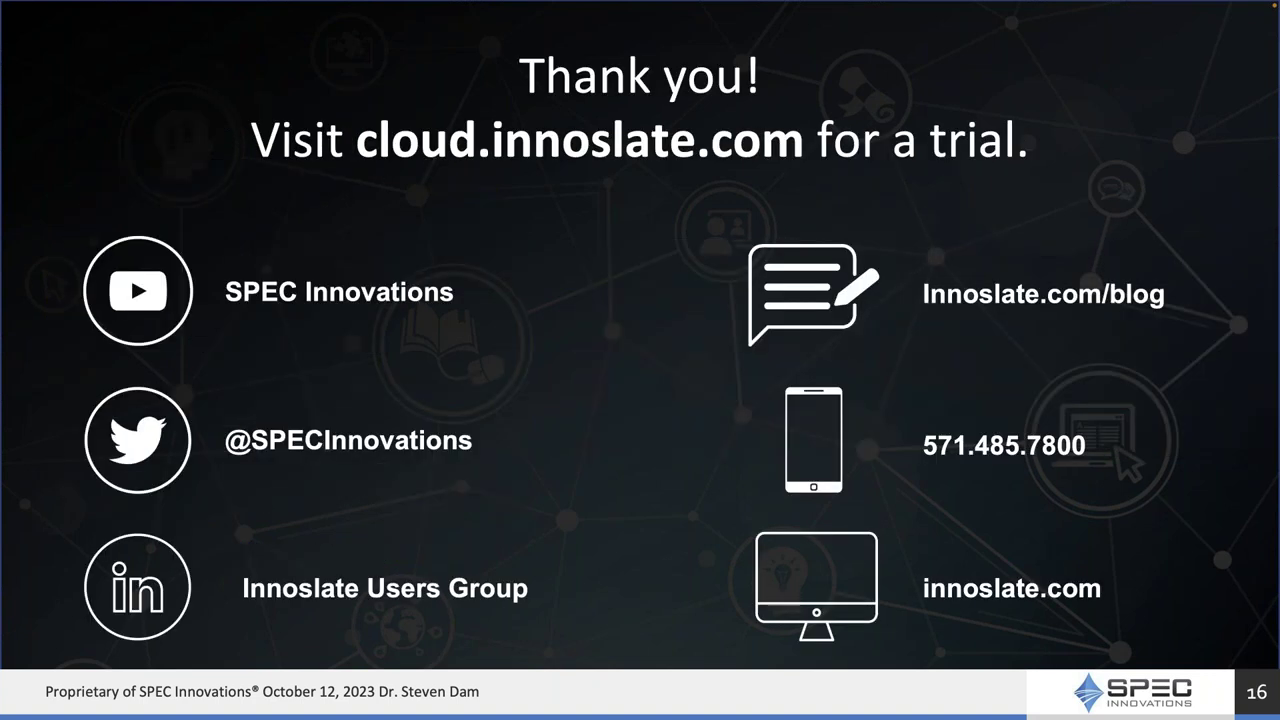